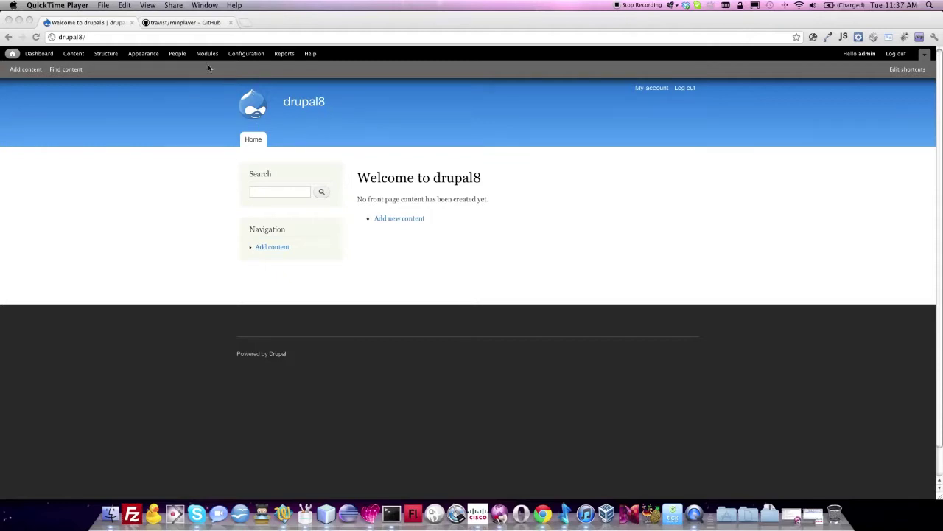
Open the drupal_multimedia repository (8.x-media branch) from its owner's GitHub profile
{"action": "left_click", "coordinate": [191, 25]}
{"action": "left_click", "coordinate": [264, 86]}
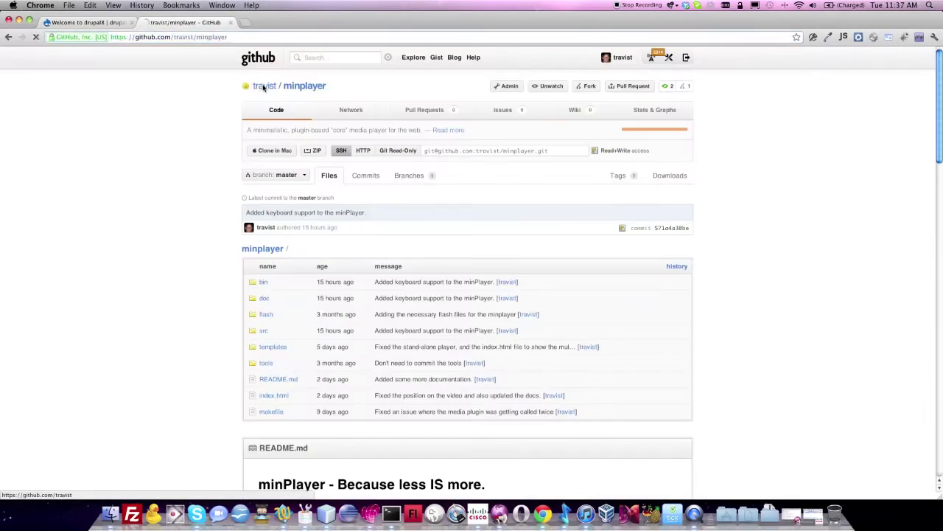
{"action": "scroll", "coordinate": [194, 95], "scroll_direction": "down", "scroll_amount": 3}
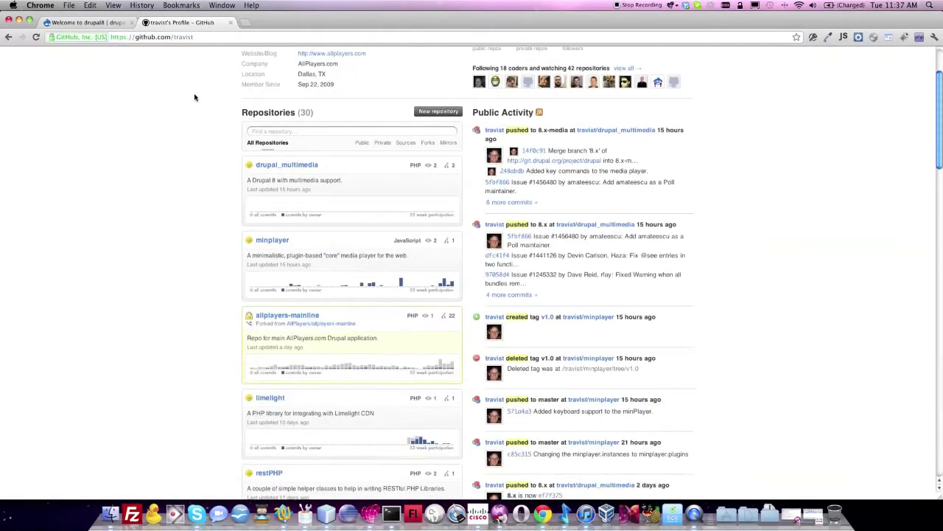
{"action": "scroll", "coordinate": [194, 95], "scroll_direction": "up", "scroll_amount": 2}
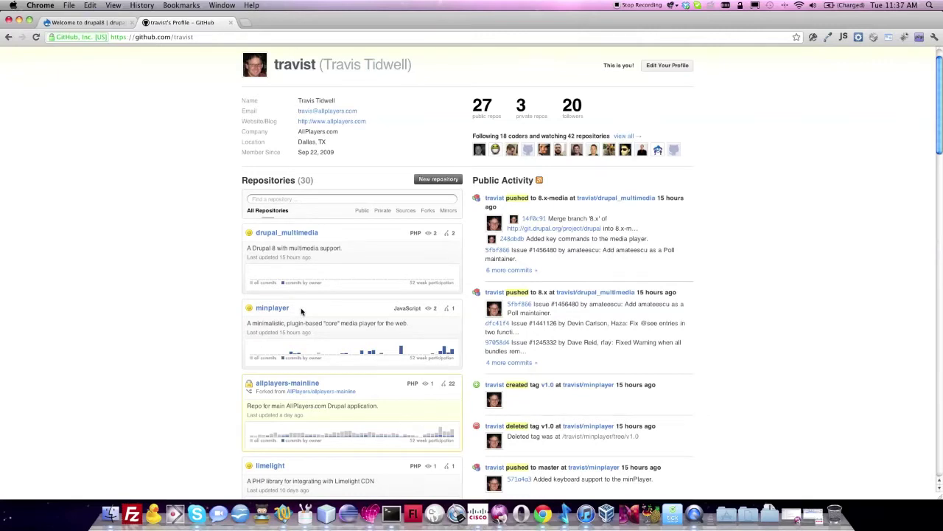
{"action": "left_click", "coordinate": [313, 238]}
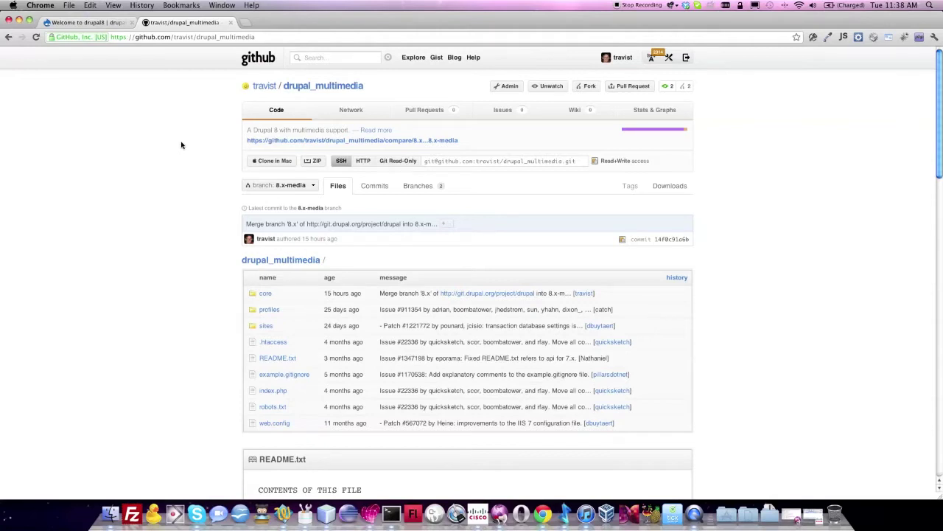
{"action": "left_click", "coordinate": [312, 189]}
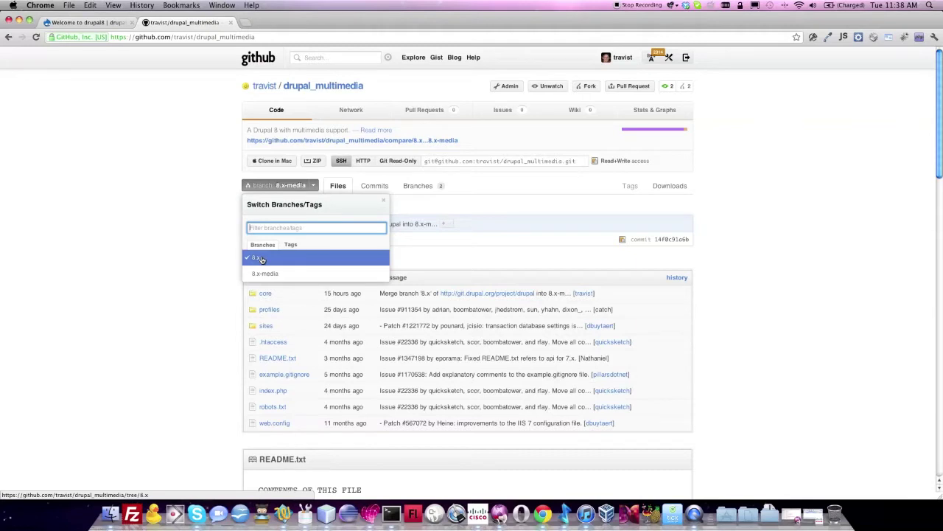
{"action": "left_click", "coordinate": [213, 254]}
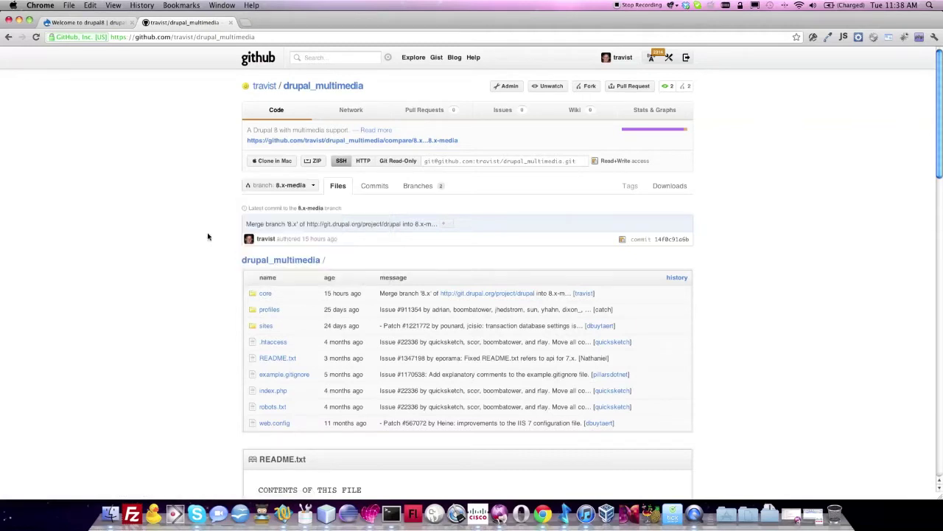
{"action": "scroll", "coordinate": [273, 267], "scroll_direction": "down", "scroll_amount": 1}
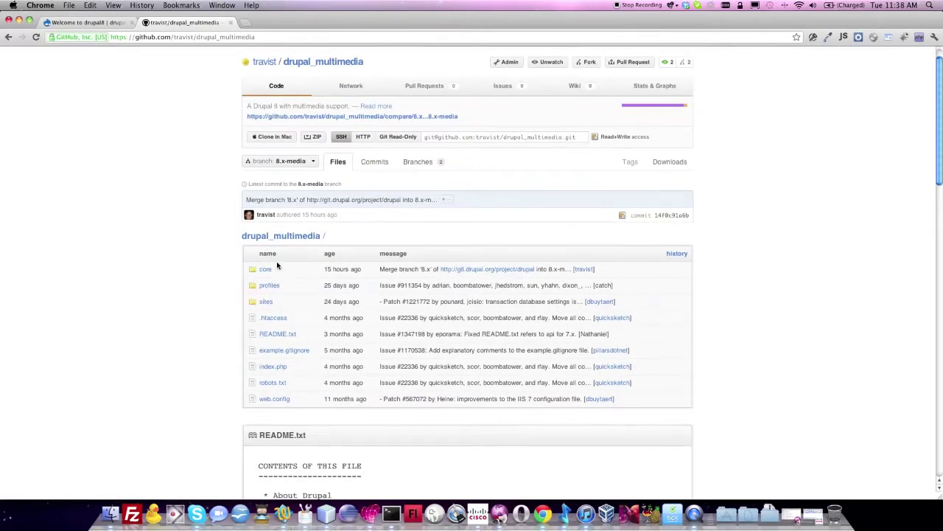
{"action": "scroll", "coordinate": [280, 259], "scroll_direction": "up", "scroll_amount": 1}
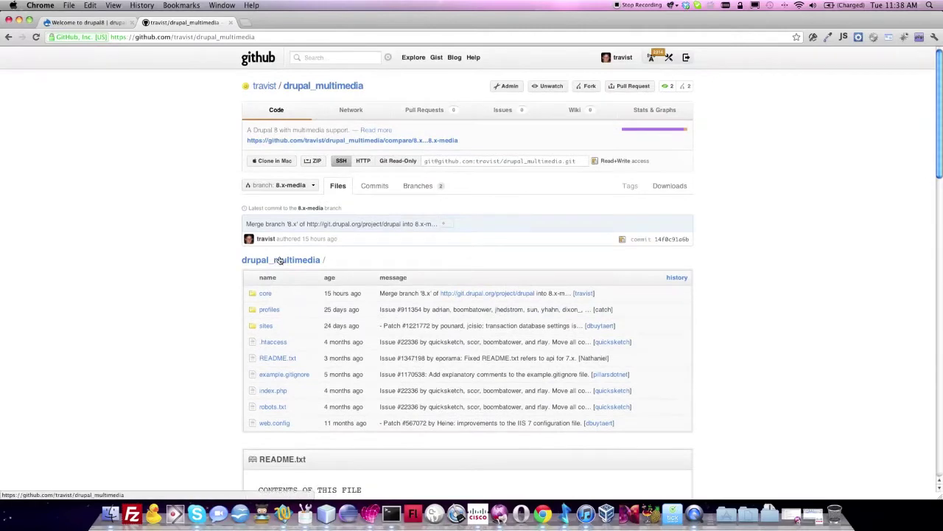
{"action": "left_click", "coordinate": [267, 293]}
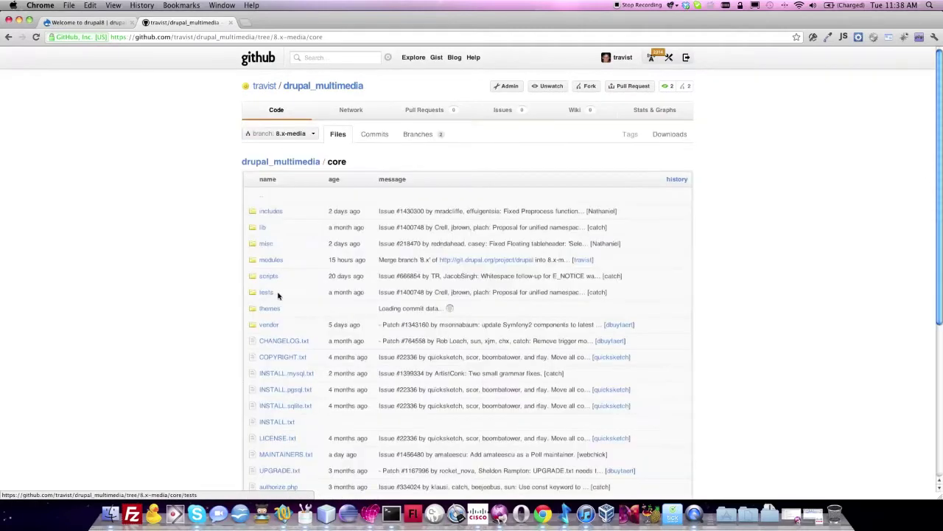
{"action": "left_click", "coordinate": [270, 260]}
{"action": "scroll", "coordinate": [265, 259], "scroll_direction": "down", "scroll_amount": 5}
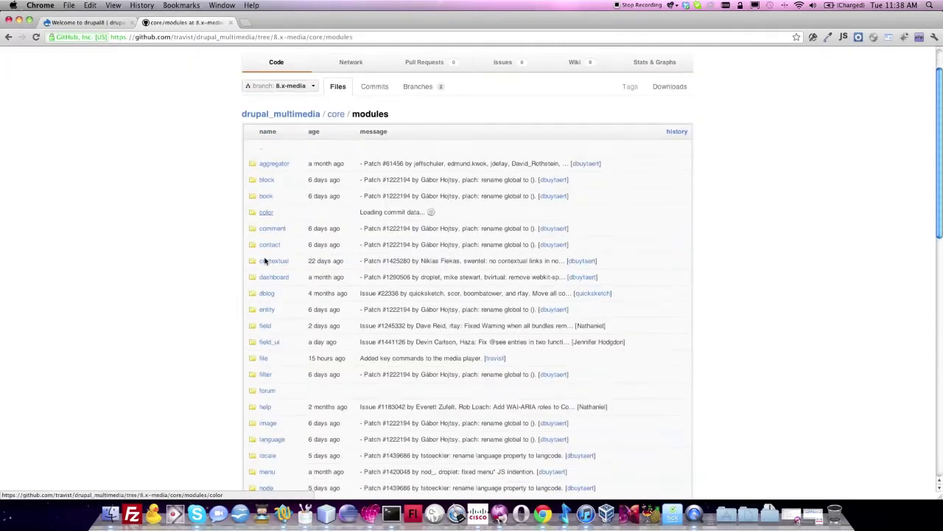
{"action": "left_click", "coordinate": [265, 303]}
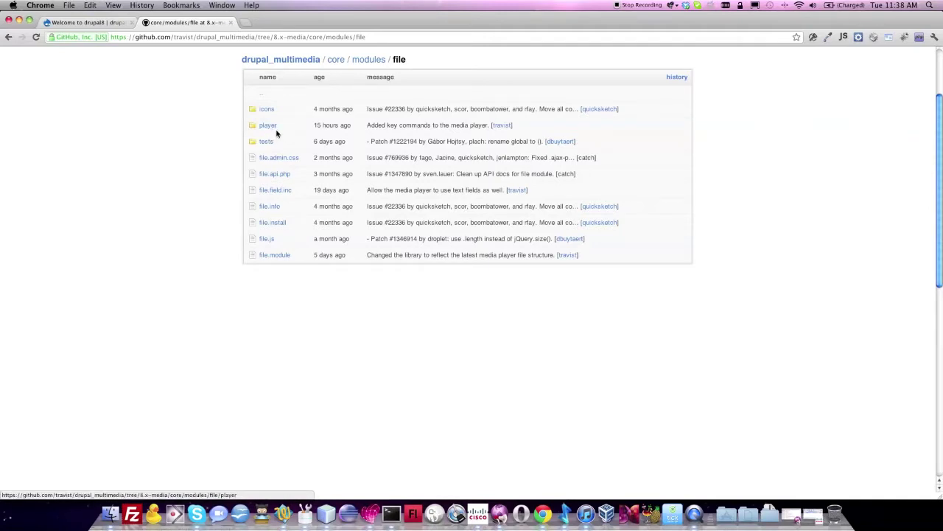
{"action": "scroll", "coordinate": [275, 251], "scroll_direction": "up", "scroll_amount": 3}
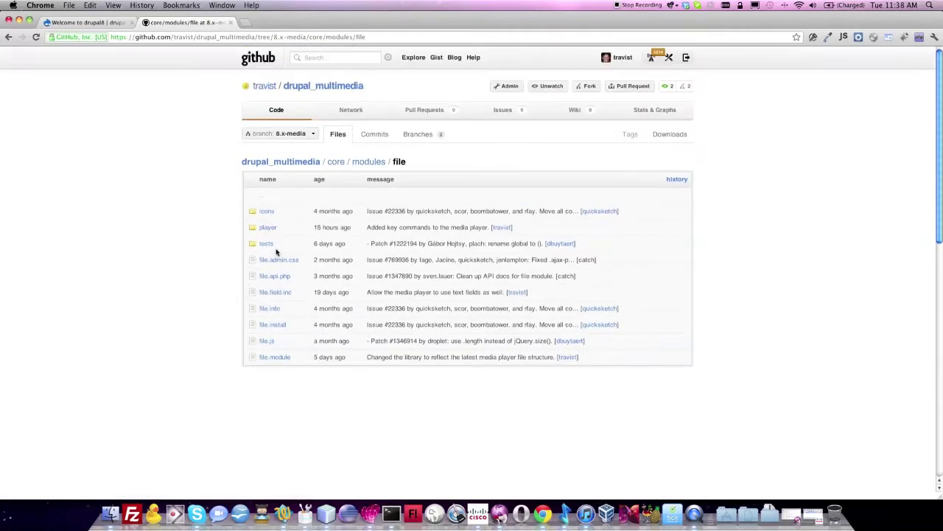
{"action": "left_click", "coordinate": [311, 86]}
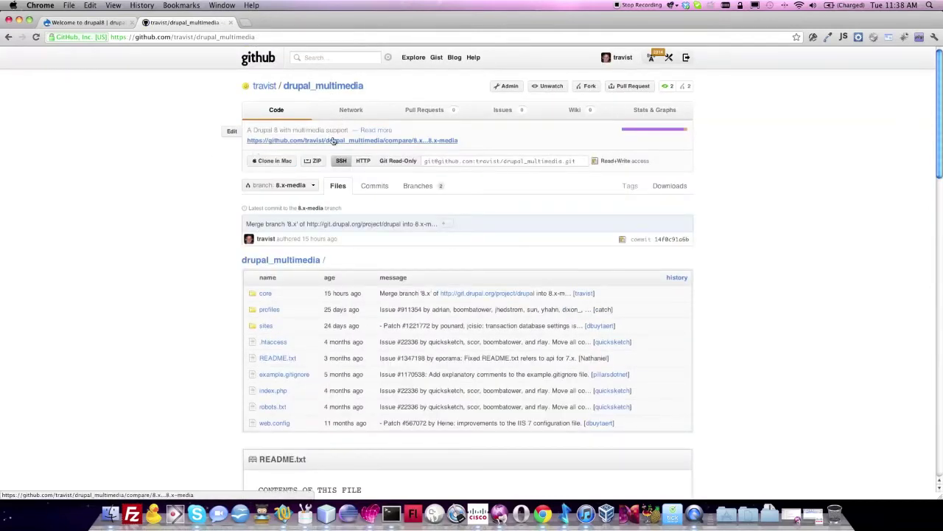
{"action": "left_click", "coordinate": [451, 141]}
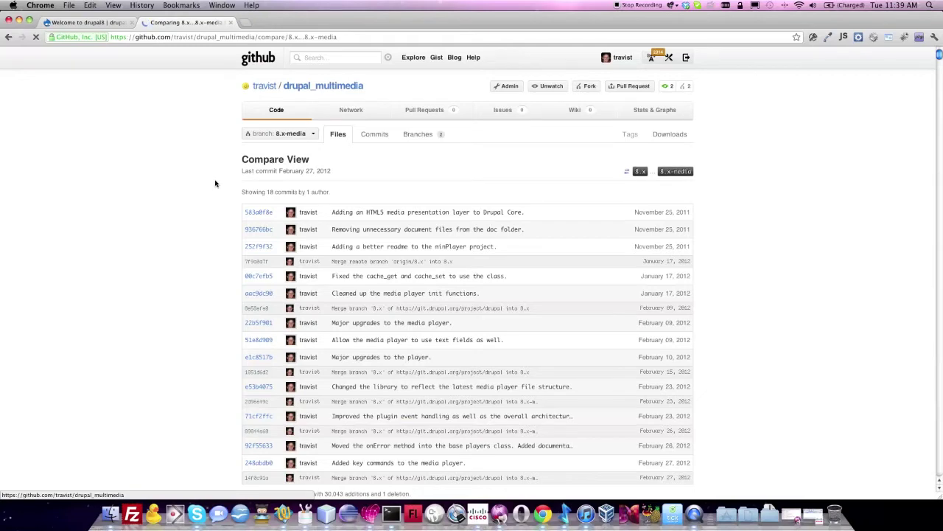
{"action": "scroll", "coordinate": [216, 180], "scroll_direction": "down", "scroll_amount": 10}
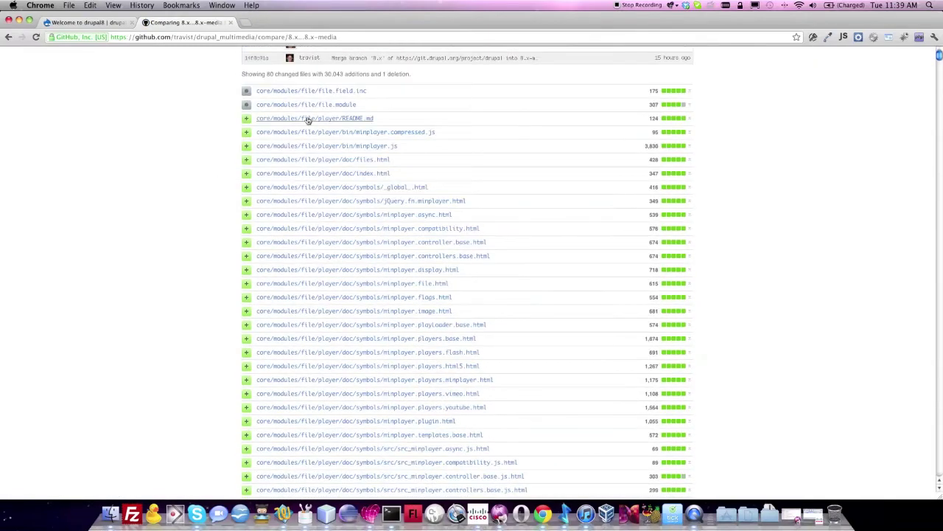
{"action": "scroll", "coordinate": [516, 197], "scroll_direction": "down", "scroll_amount": 12}
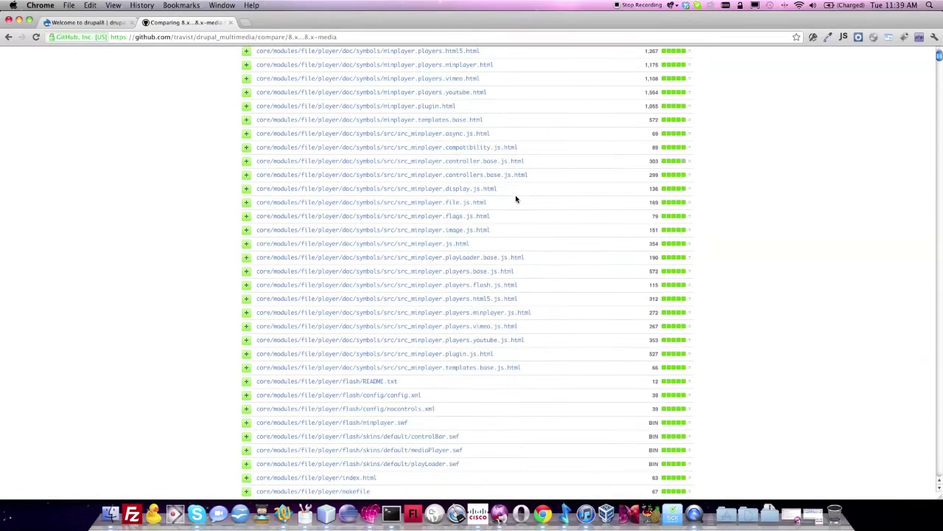
{"action": "scroll", "coordinate": [516, 197], "scroll_direction": "up", "scroll_amount": 15}
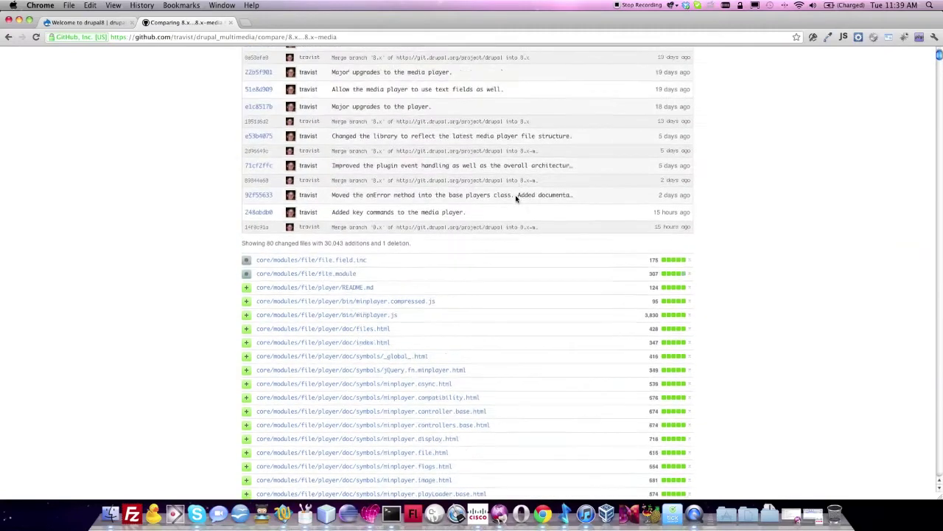
{"action": "scroll", "coordinate": [516, 198], "scroll_direction": "up", "scroll_amount": 3}
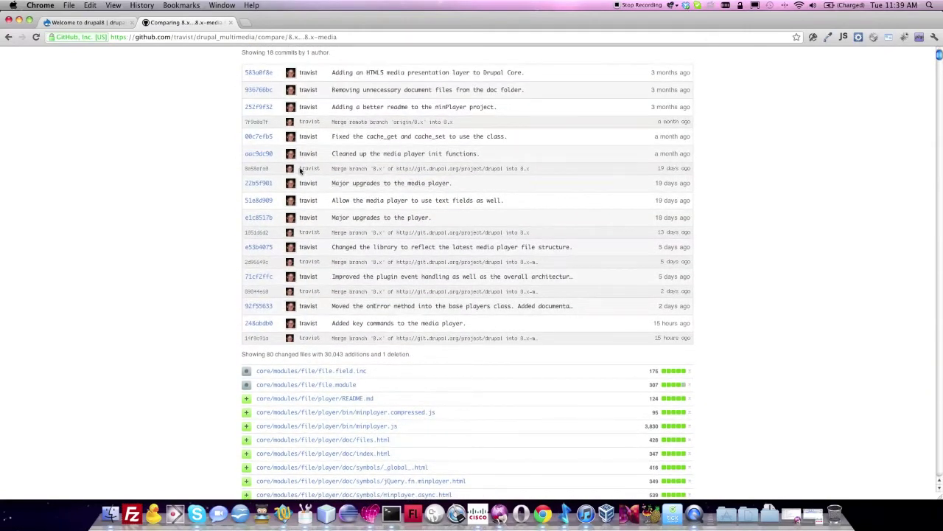
{"action": "scroll", "coordinate": [238, 168], "scroll_direction": "up", "scroll_amount": 3}
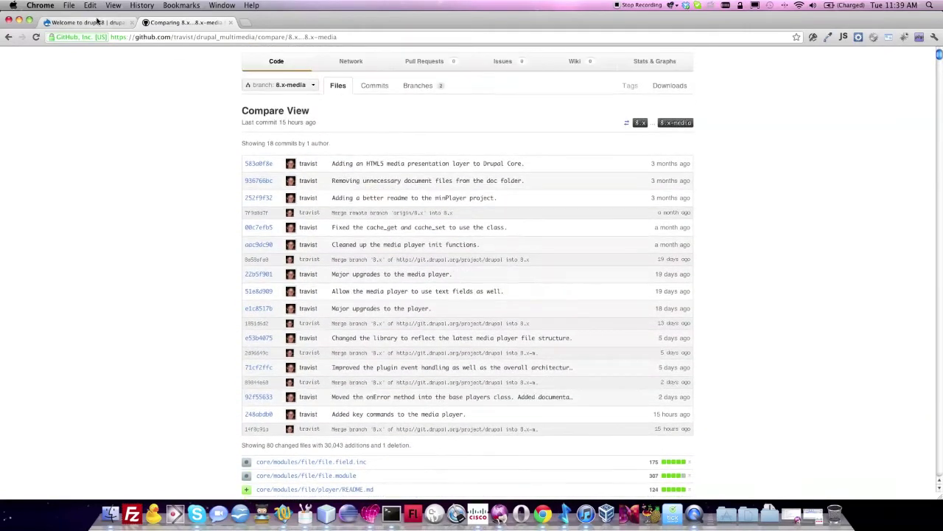
{"action": "left_click", "coordinate": [97, 22]}
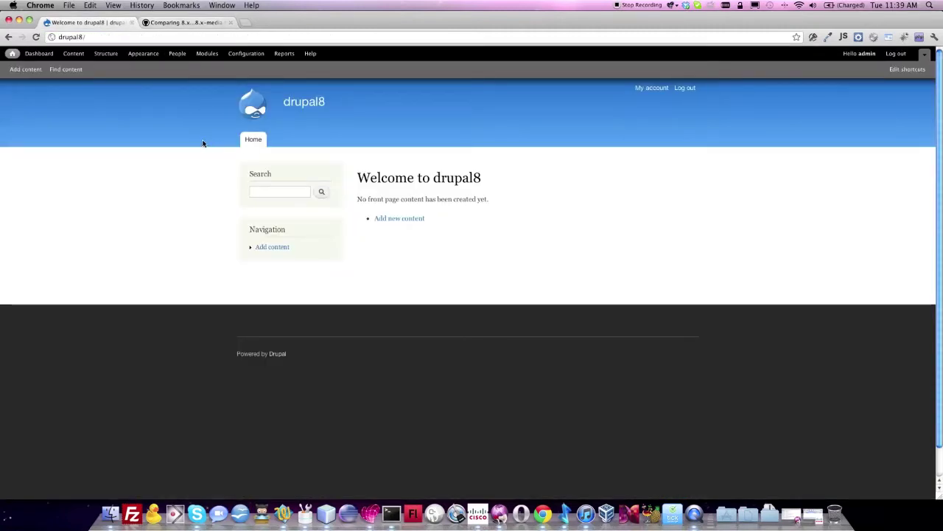
{"action": "left_click", "coordinate": [204, 23]}
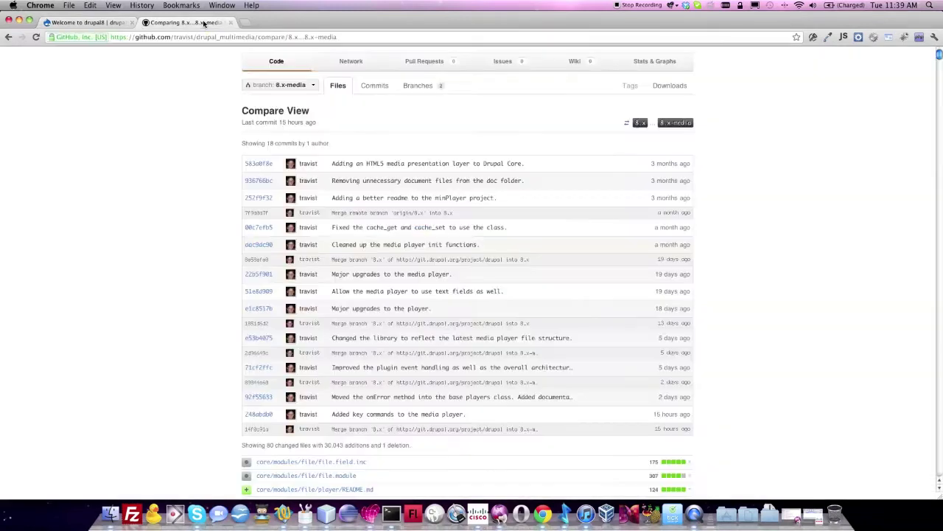
{"action": "scroll", "coordinate": [215, 94], "scroll_direction": "up", "scroll_amount": 1}
{"action": "left_click", "coordinate": [318, 87]}
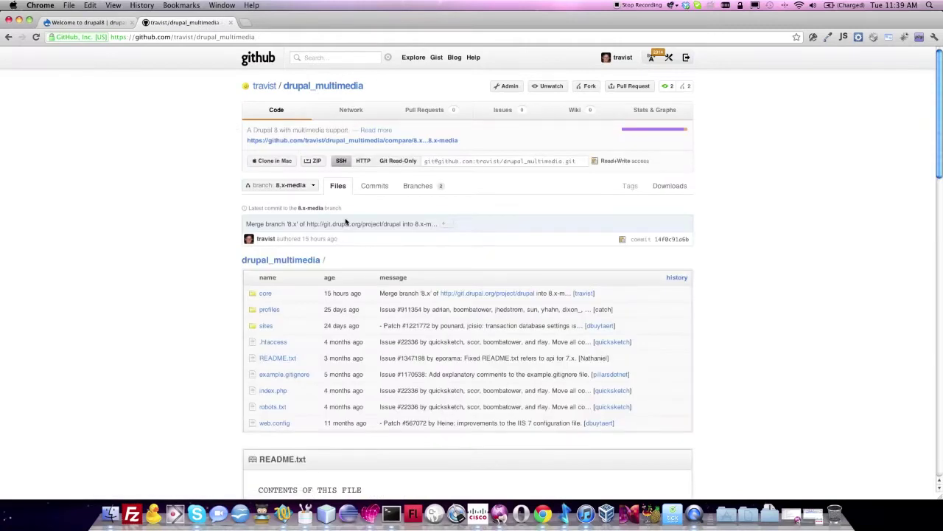
{"action": "left_click", "coordinate": [521, 162]}
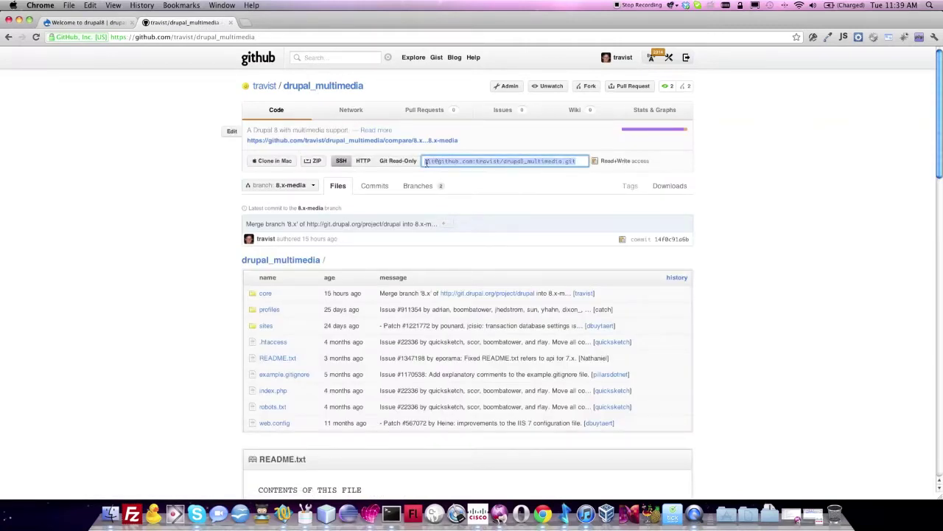
{"action": "left_click", "coordinate": [104, 24]}
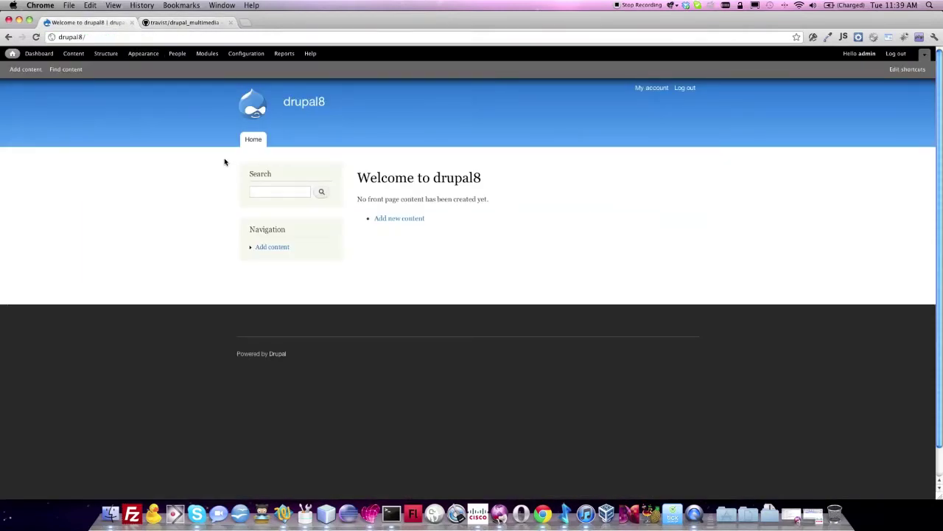
Browse the Drupal Modules list, then close it to return to the front page
{"action": "left_click", "coordinate": [208, 59]}
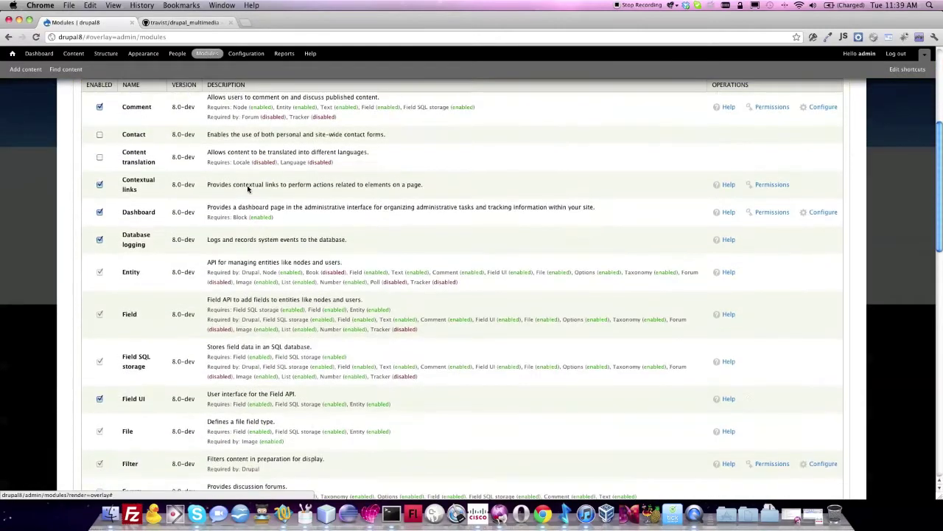
{"action": "scroll", "coordinate": [248, 189], "scroll_direction": "down", "scroll_amount": 15}
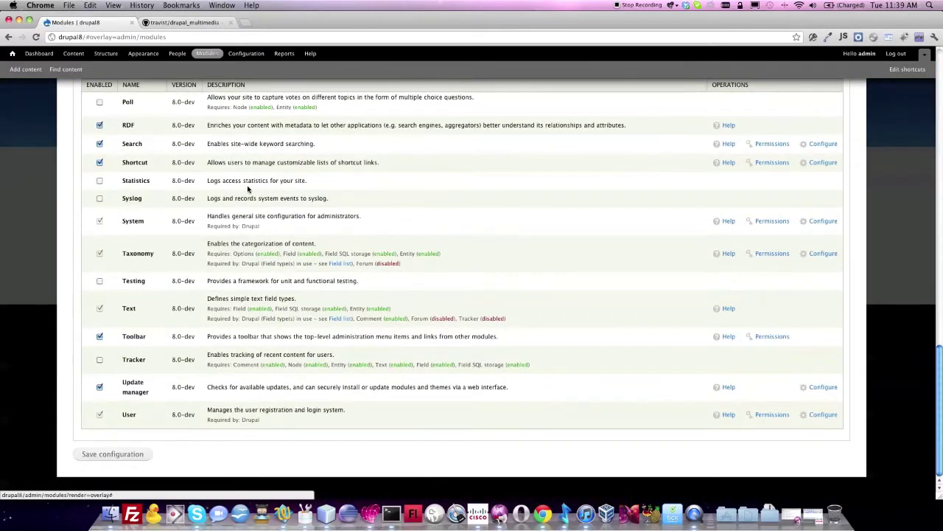
{"action": "scroll", "coordinate": [247, 189], "scroll_direction": "up", "scroll_amount": 20}
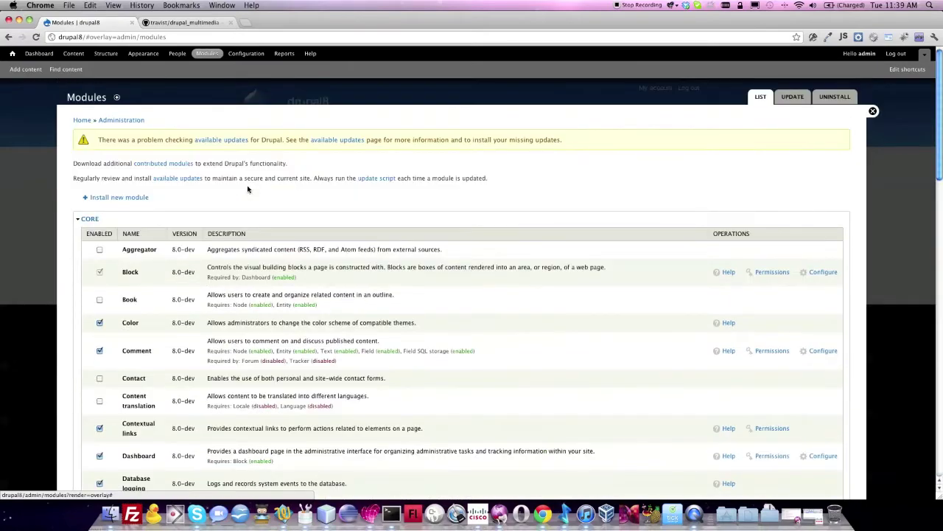
{"action": "scroll", "coordinate": [248, 190], "scroll_direction": "down", "scroll_amount": 20}
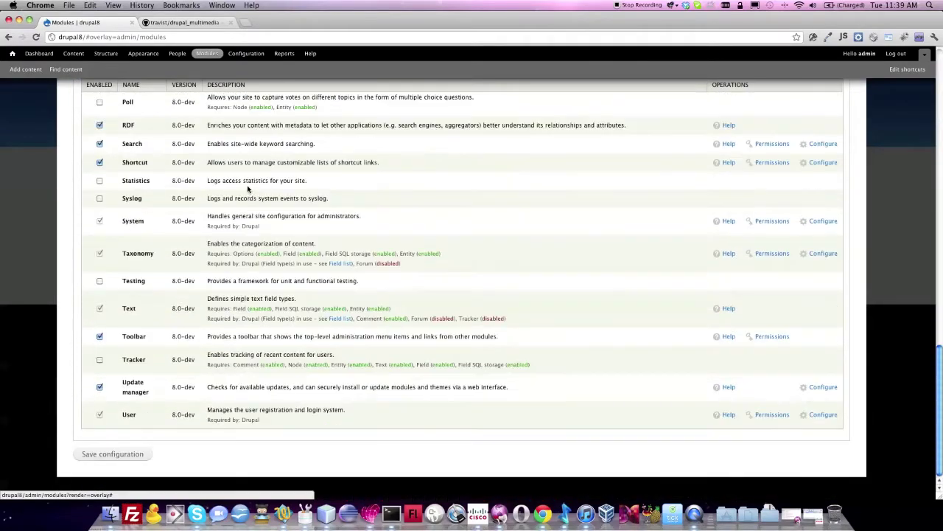
{"action": "scroll", "coordinate": [247, 189], "scroll_direction": "up", "scroll_amount": 10}
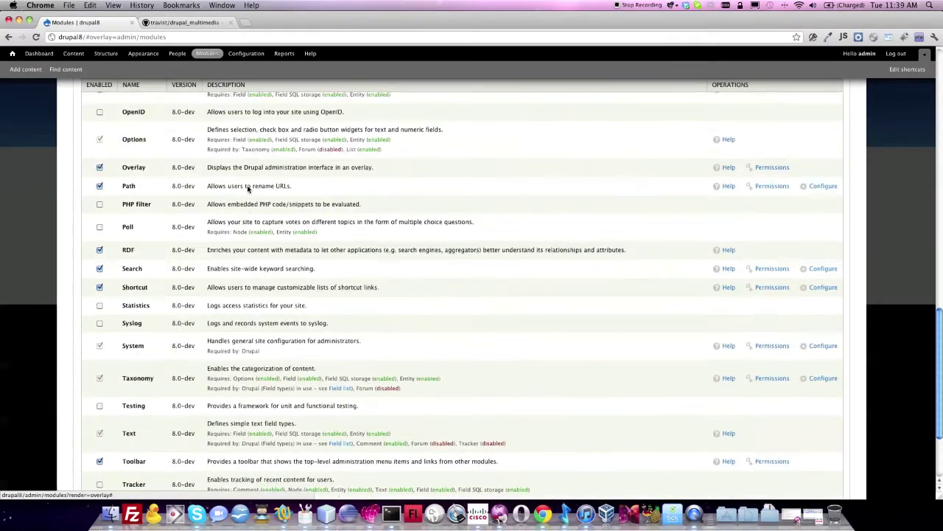
{"action": "scroll", "coordinate": [248, 190], "scroll_direction": "up", "scroll_amount": 10}
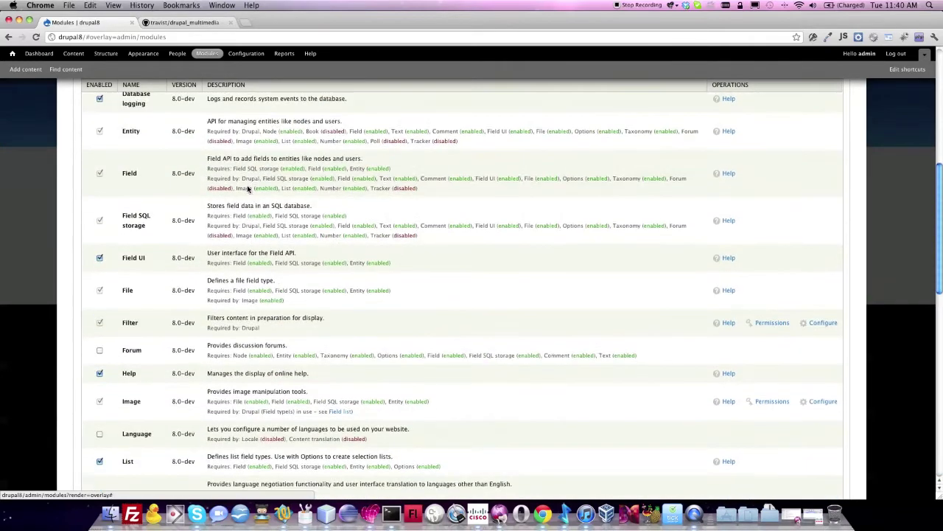
{"action": "scroll", "coordinate": [247, 190], "scroll_direction": "up", "scroll_amount": 3}
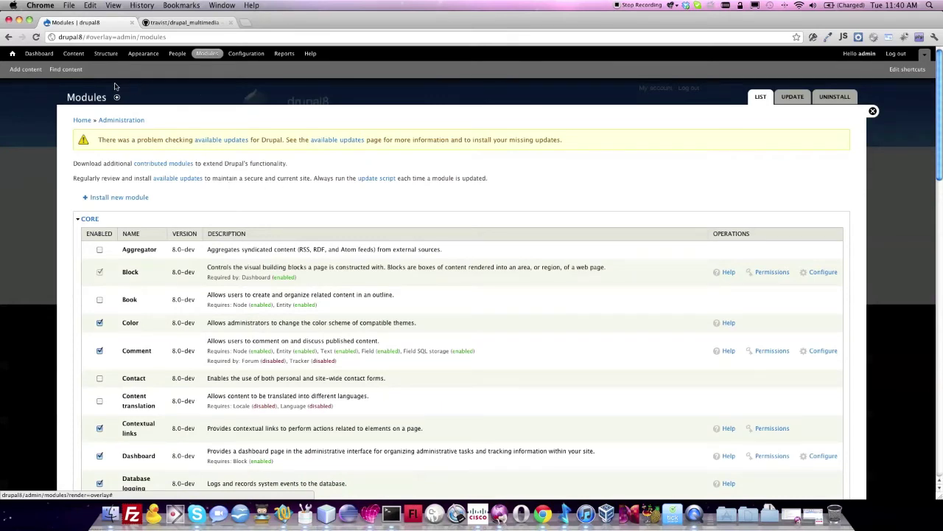
{"action": "left_click", "coordinate": [872, 111]}
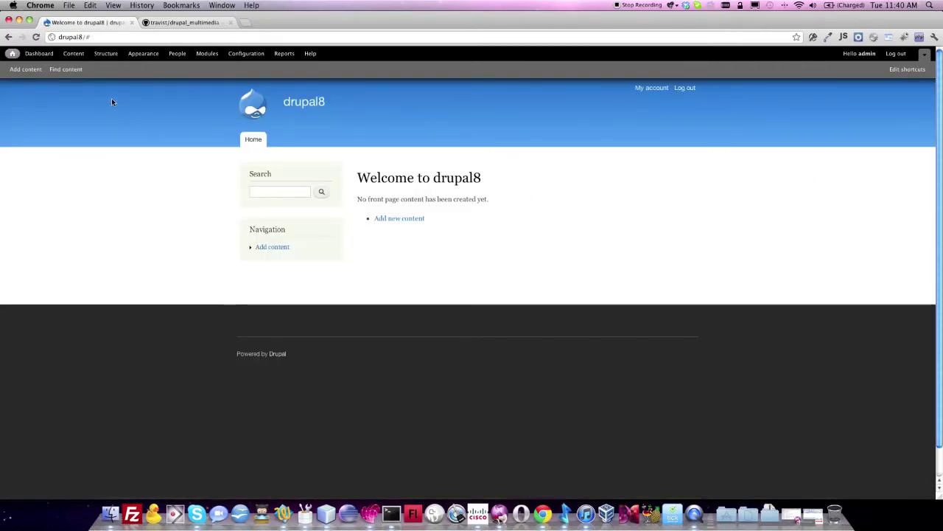
Go through Structure and Content types to the Basic page's Manage fields screen
{"action": "left_click", "coordinate": [108, 56]}
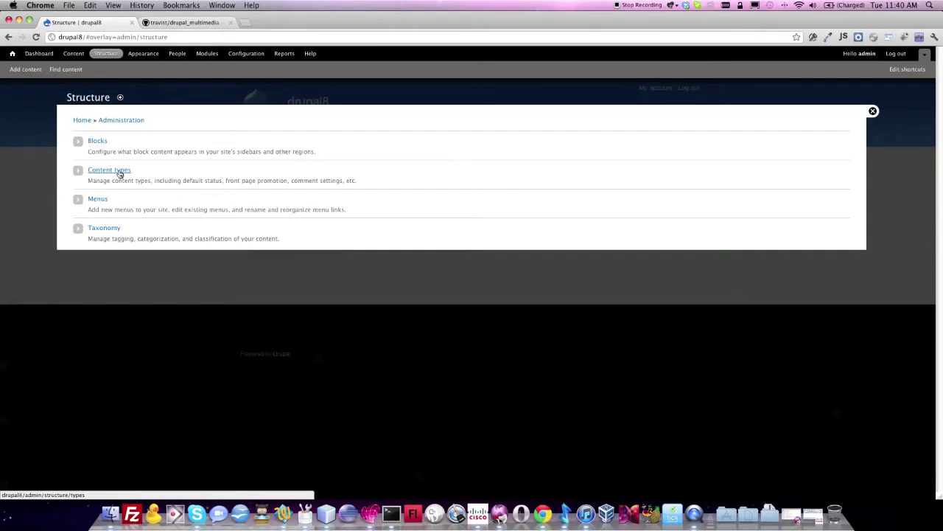
{"action": "left_click", "coordinate": [120, 175]}
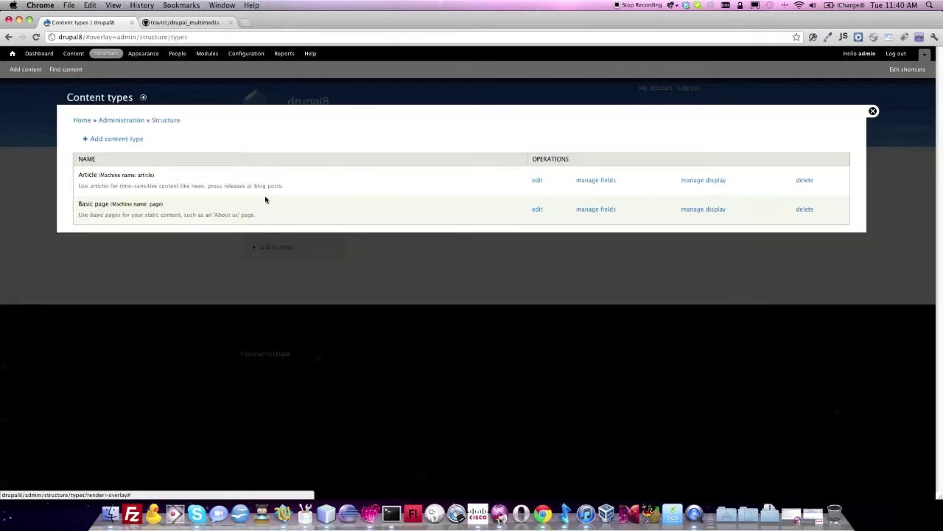
{"action": "left_click", "coordinate": [595, 211]}
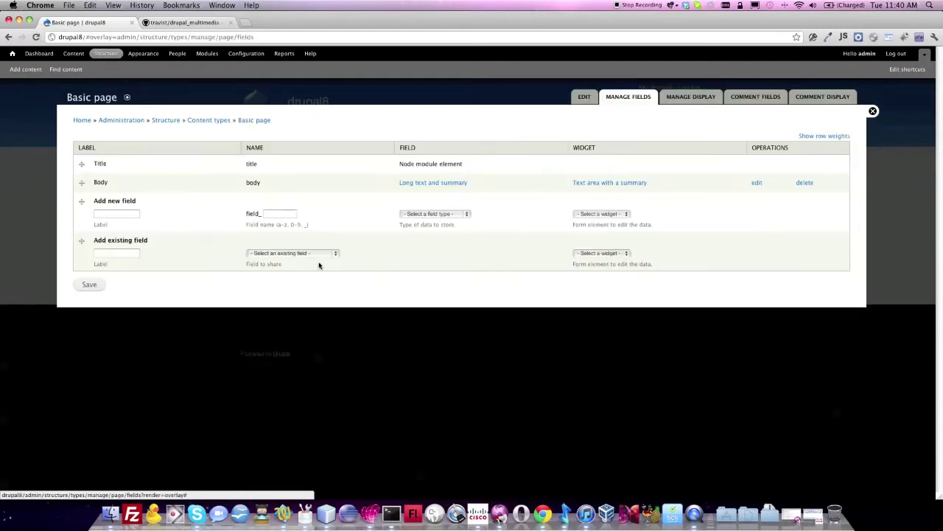
Add a Basic page field labelled Media, machine name media, with File type and File widget
{"action": "left_click", "coordinate": [118, 216]}
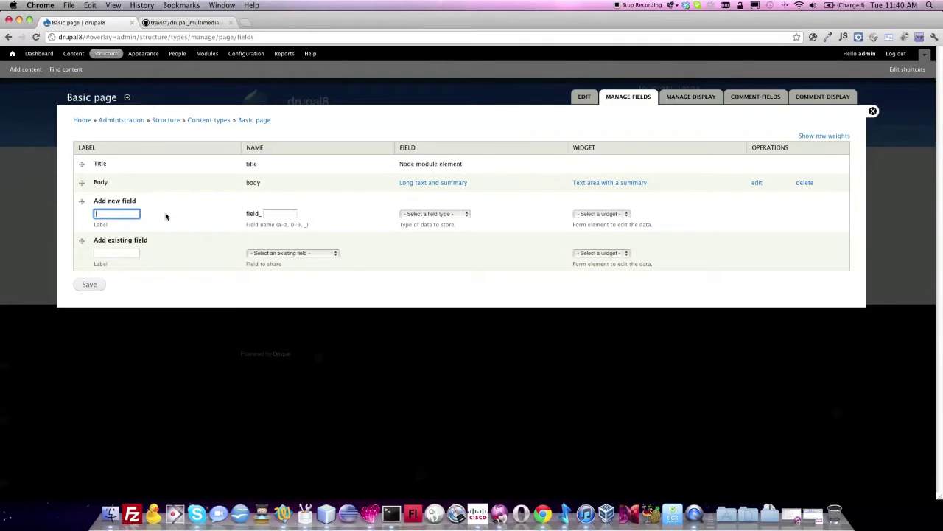
{"action": "type", "text": "Media"}
{"action": "key", "text": "Tab"}
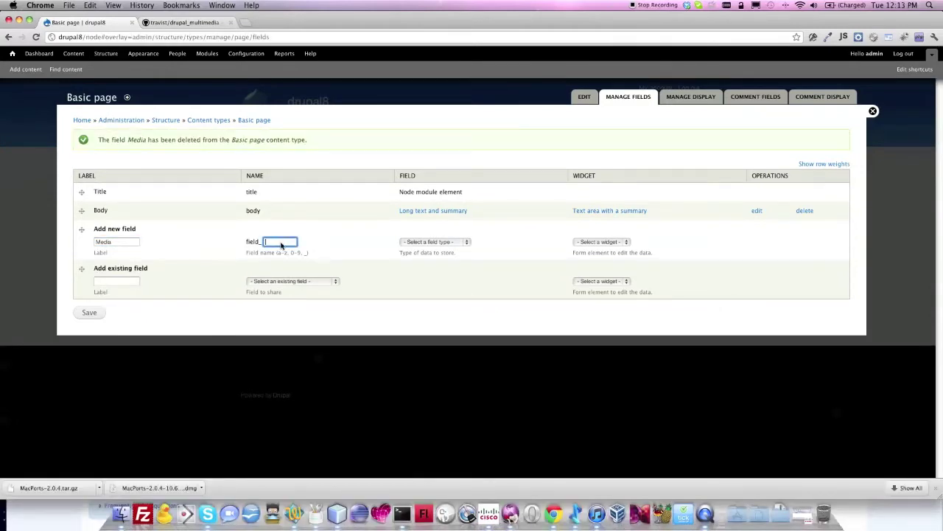
{"action": "type", "text": "media"}
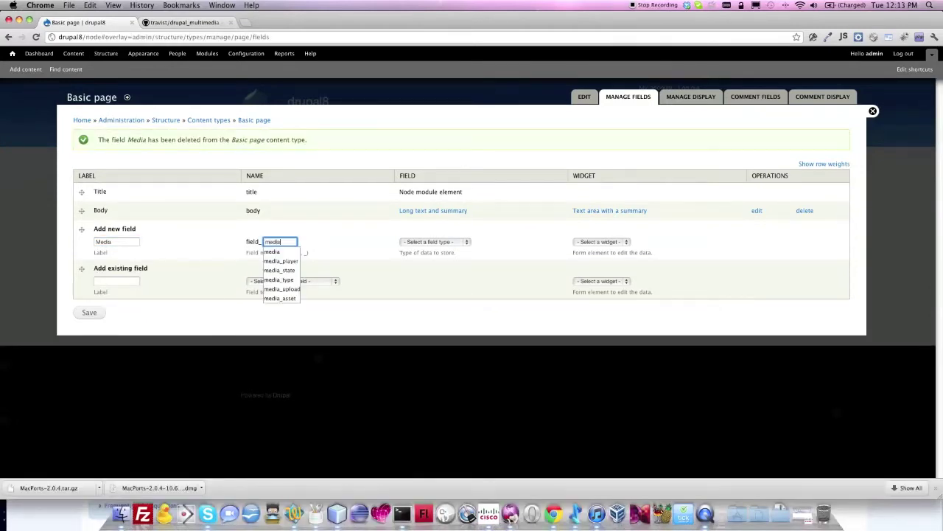
{"action": "key", "text": "Tab"}
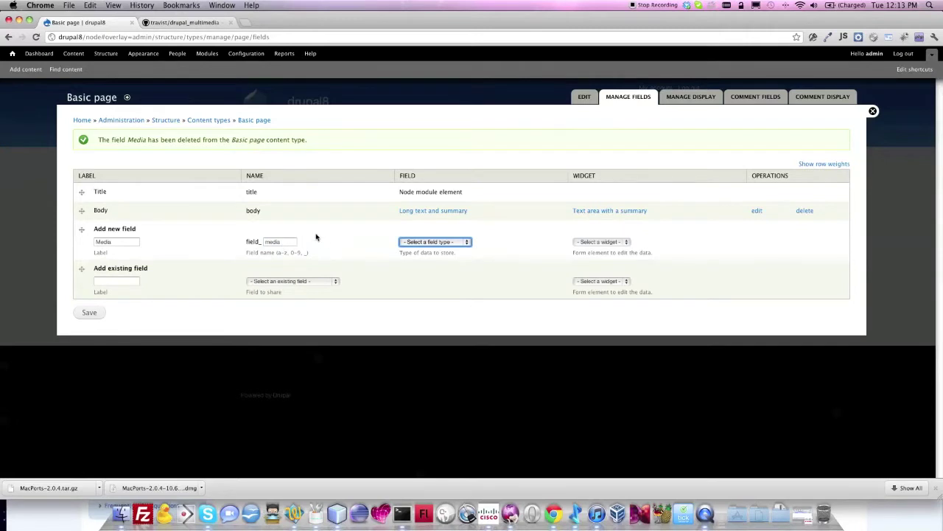
{"action": "left_click", "coordinate": [424, 242]}
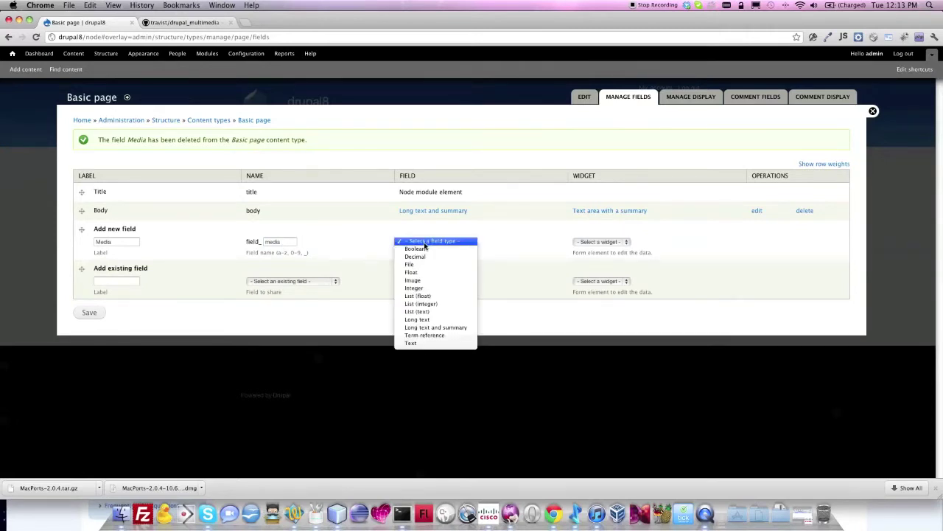
{"action": "left_click", "coordinate": [425, 265]}
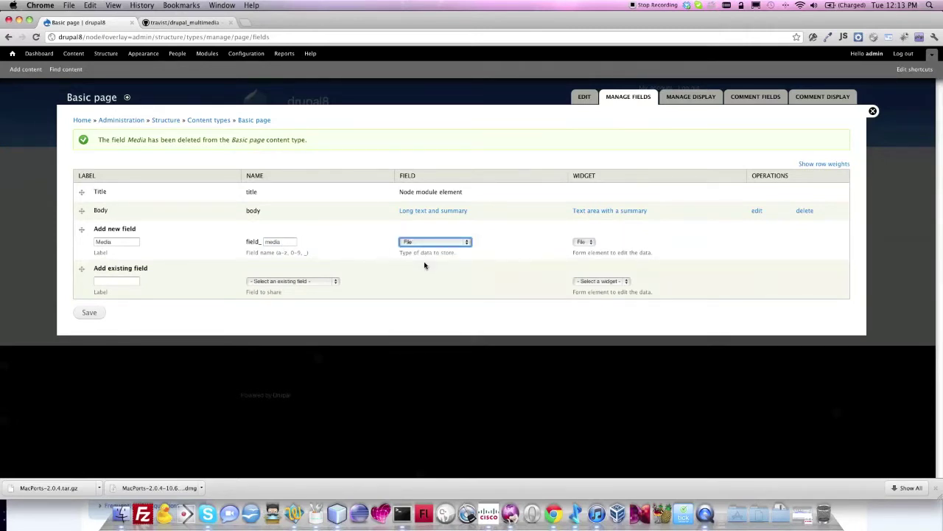
{"action": "left_click", "coordinate": [583, 241]}
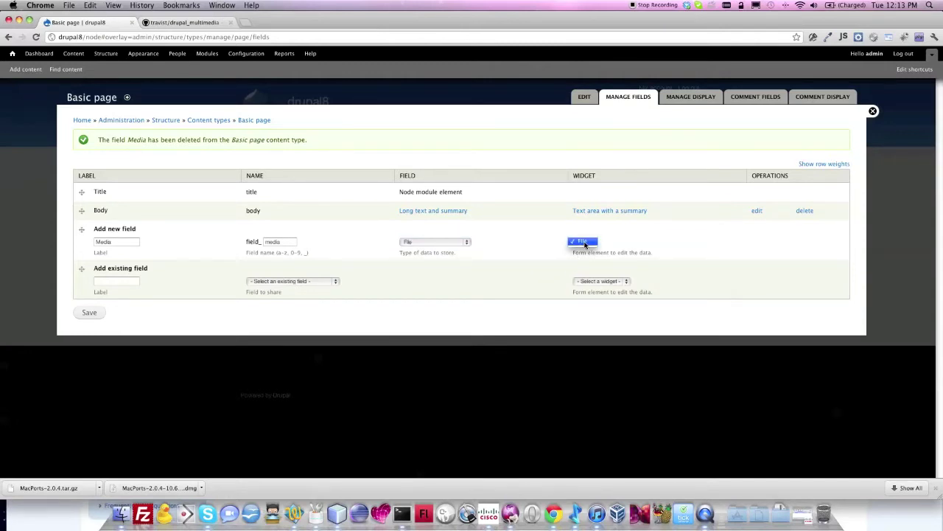
{"action": "left_click", "coordinate": [586, 244]}
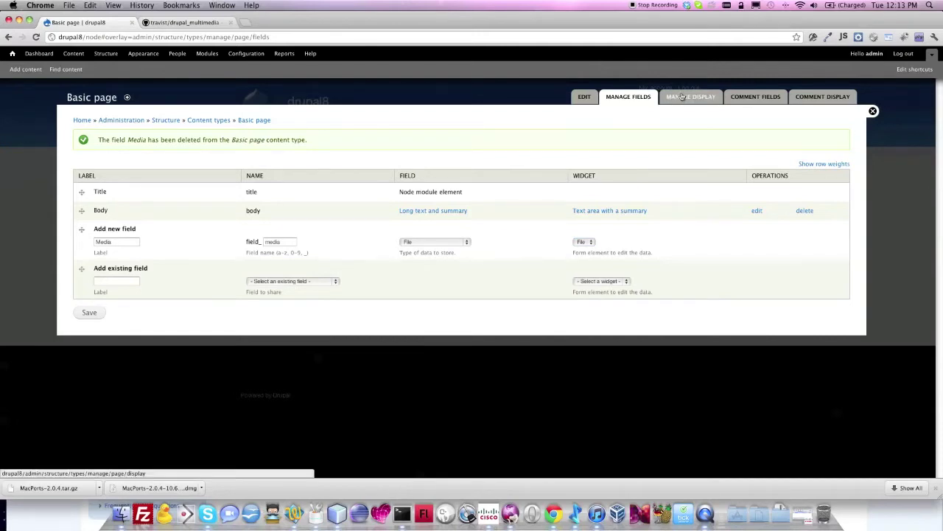
{"action": "left_click", "coordinate": [90, 314]}
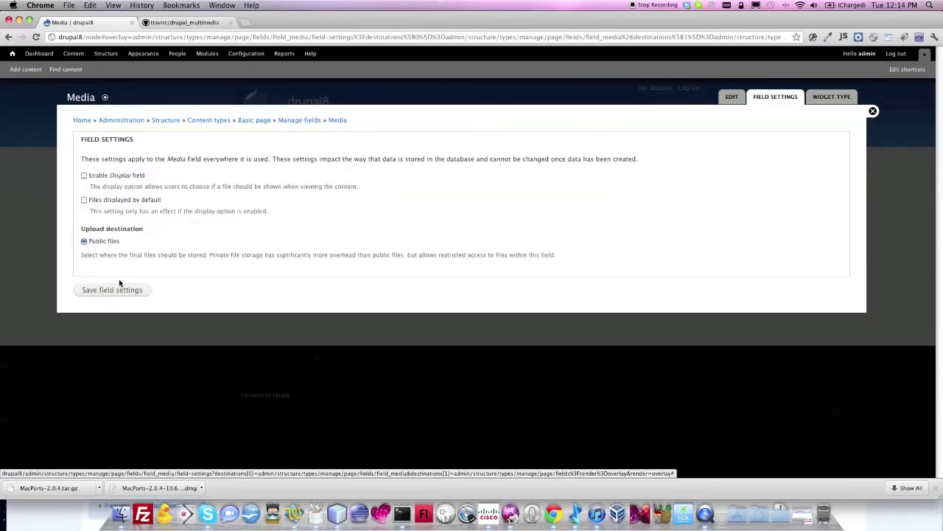
Replace 'txt' with the mp4…webm media extension list as Media's allowed extensions and save
{"action": "left_click", "coordinate": [111, 291]}
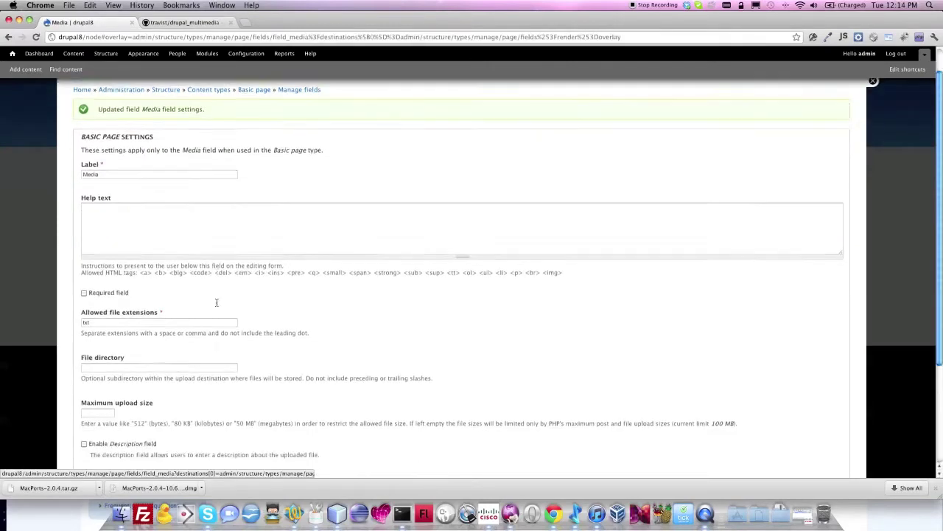
{"action": "scroll", "coordinate": [217, 302], "scroll_direction": "down", "scroll_amount": 3}
{"action": "left_click", "coordinate": [103, 252]}
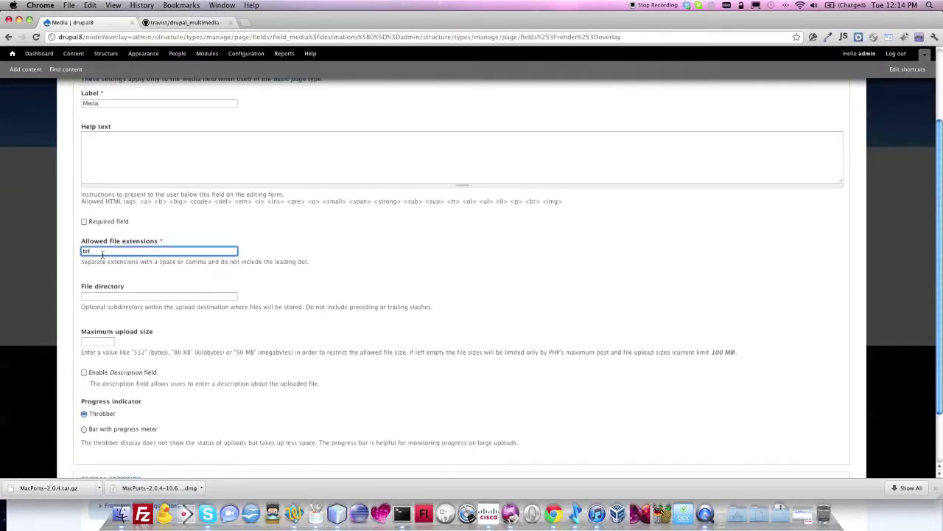
{"action": "left_click", "coordinate": [102, 253]}
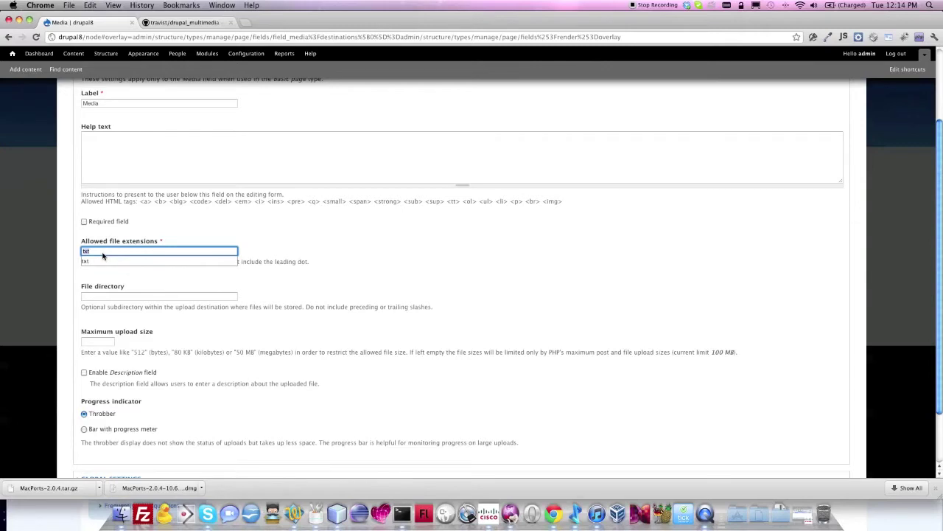
{"action": "type", "text": "m"}
{"action": "key", "text": "Down"}
{"action": "key", "text": "Down"}
{"action": "key", "text": "Down"}
{"action": "key", "text": "Down"}
{"action": "key", "text": "Down"}
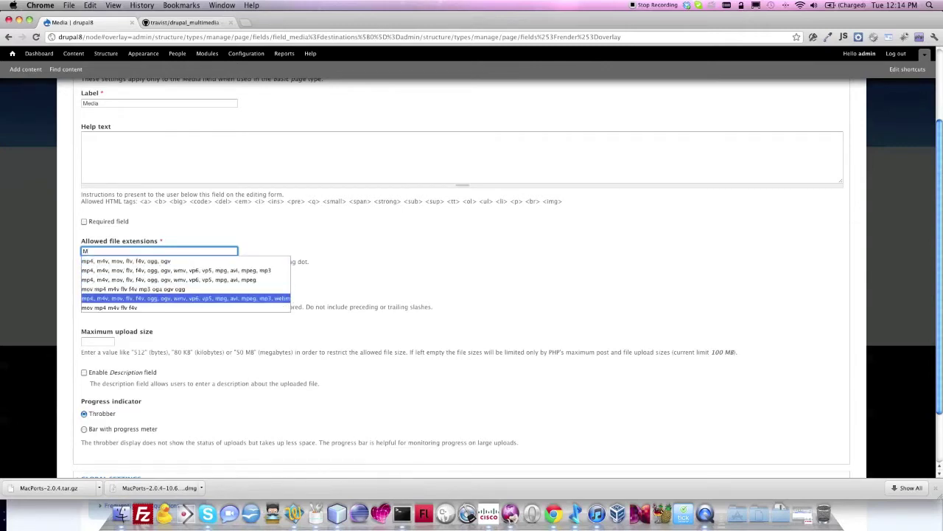
{"action": "key", "text": "Return"}
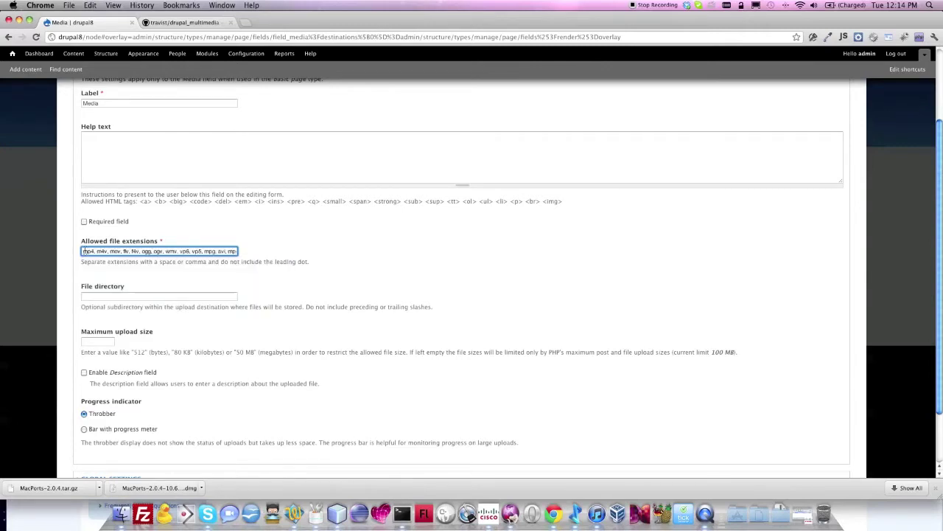
{"action": "left_click", "coordinate": [101, 252]}
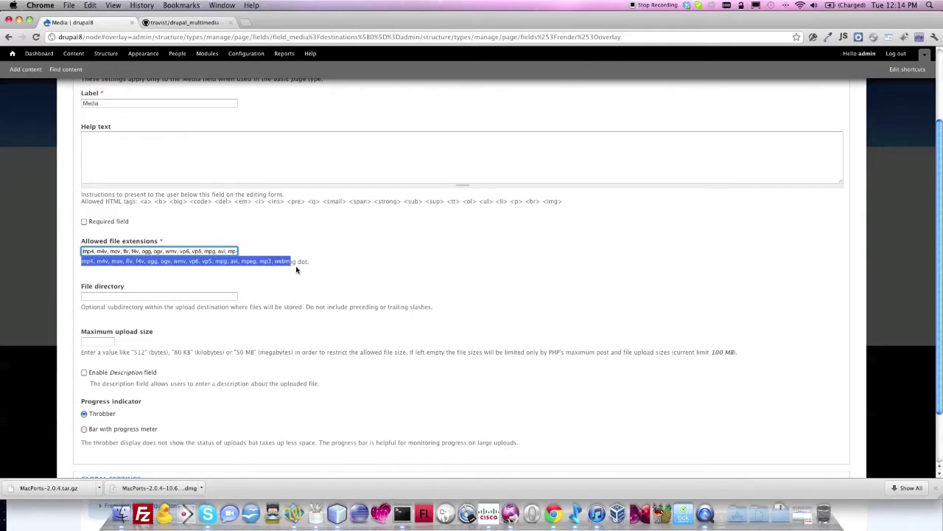
{"action": "left_click", "coordinate": [272, 261]}
{"action": "scroll", "coordinate": [172, 308], "scroll_direction": "down", "scroll_amount": 3}
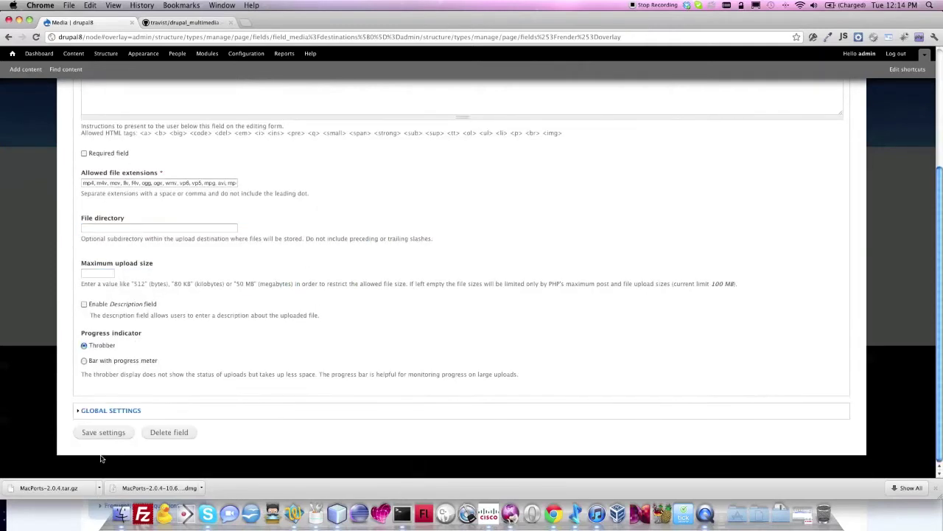
{"action": "left_click", "coordinate": [113, 433]}
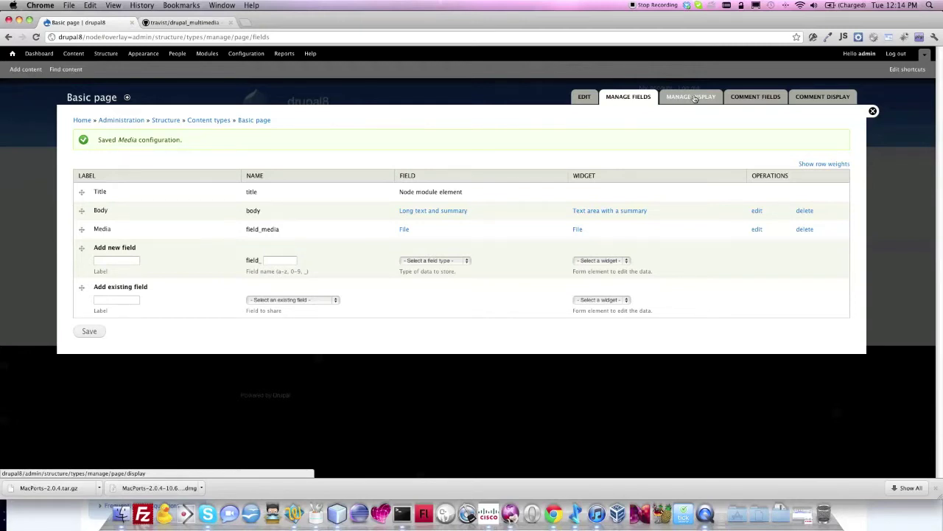
In Manage Display, set the Media label to <Hidden> and its format to Media Player
{"action": "left_click", "coordinate": [694, 98]}
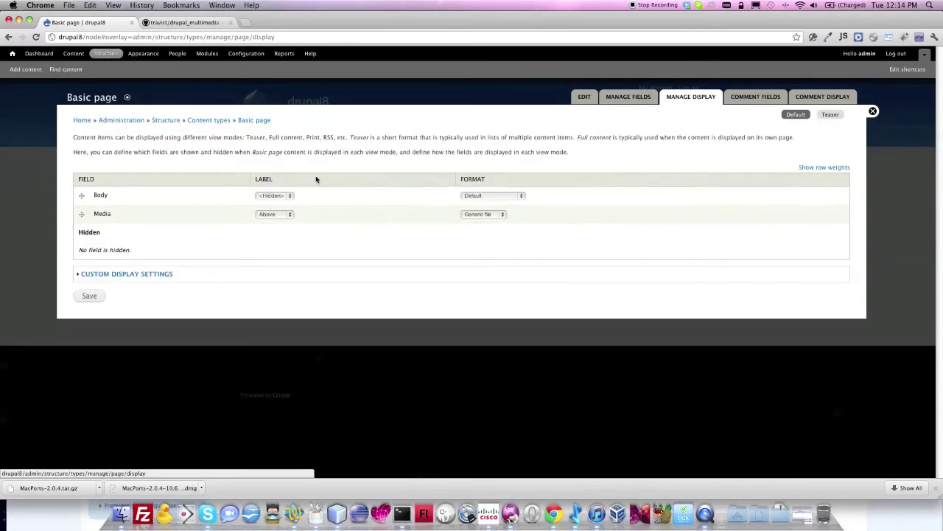
{"action": "left_click", "coordinate": [265, 215]}
{"action": "left_click", "coordinate": [271, 229]}
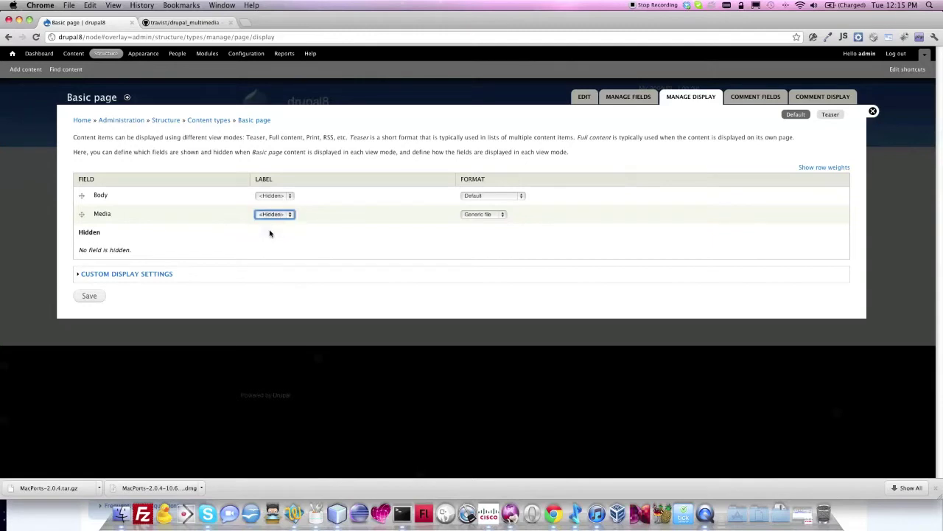
{"action": "left_click", "coordinate": [486, 214]}
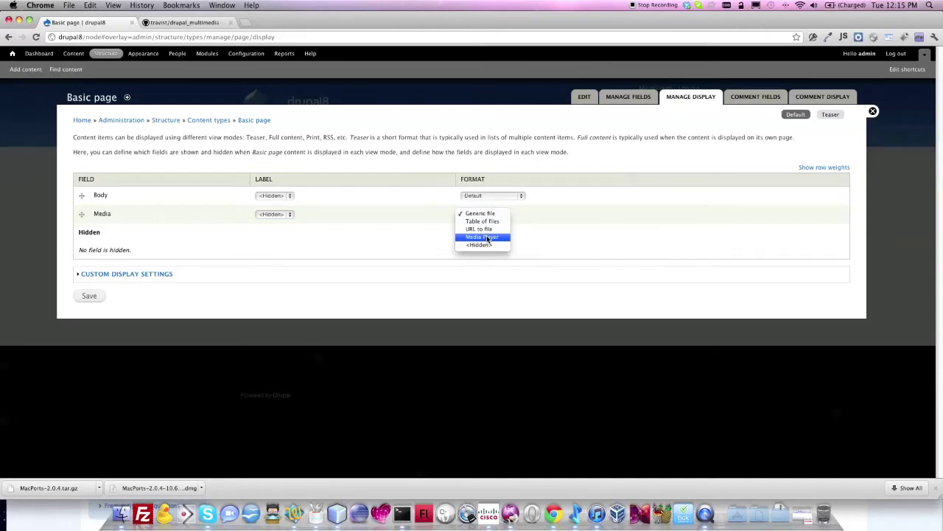
{"action": "left_click", "coordinate": [487, 237]}
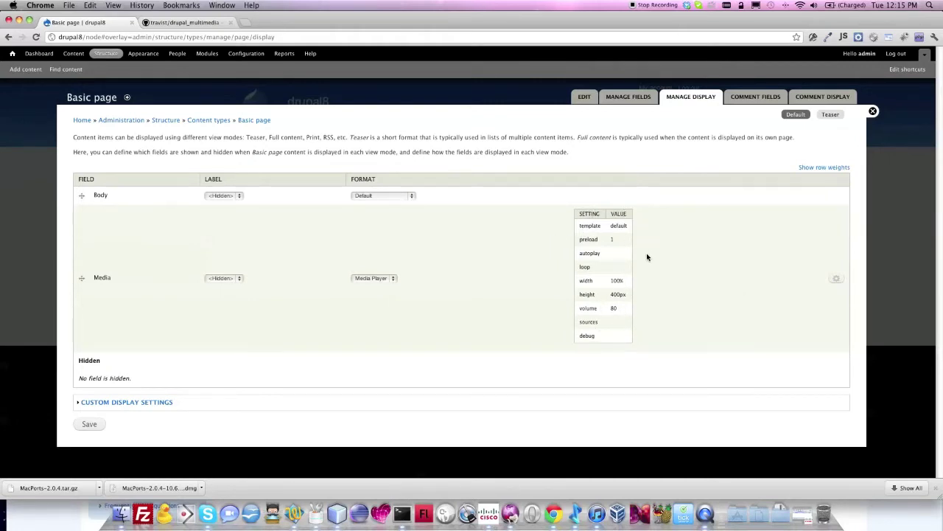
{"action": "left_click", "coordinate": [838, 280]}
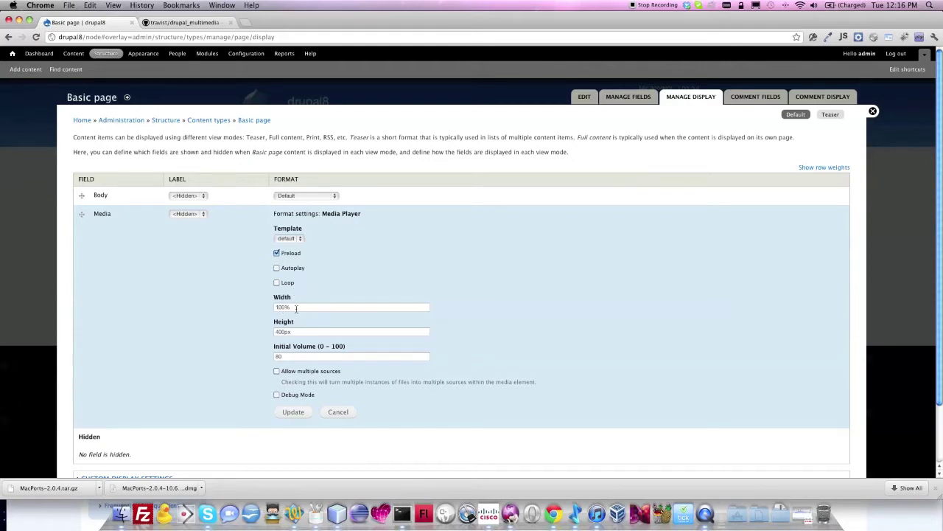
{"action": "left_click_drag", "start_coordinate": [295, 308], "coordinate": [260, 309]}
{"action": "left_click", "coordinate": [257, 308]}
{"action": "left_click", "coordinate": [292, 358]}
{"action": "scroll", "coordinate": [238, 357], "scroll_direction": "down", "scroll_amount": 1}
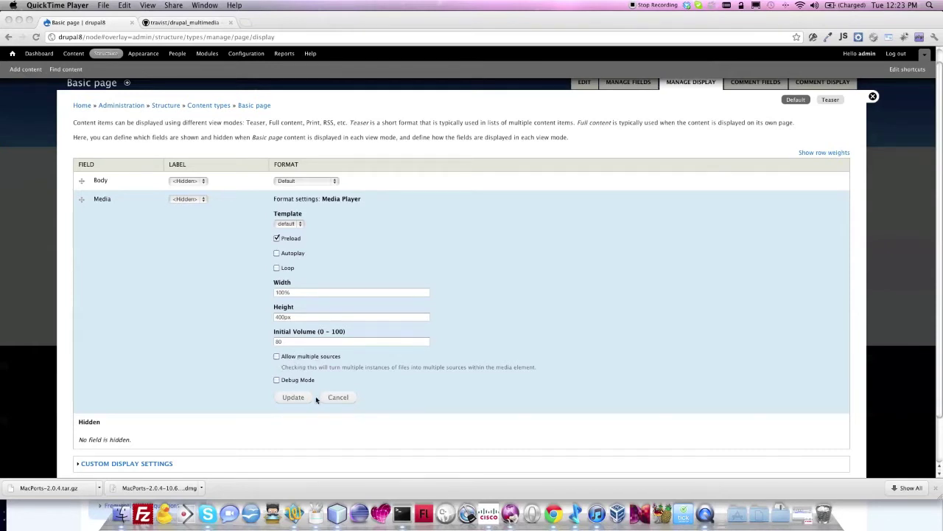
{"action": "left_click", "coordinate": [296, 398]}
Apply the Media Player settings, save the Basic page display, and return to Add content
{"action": "left_click", "coordinate": [293, 397]}
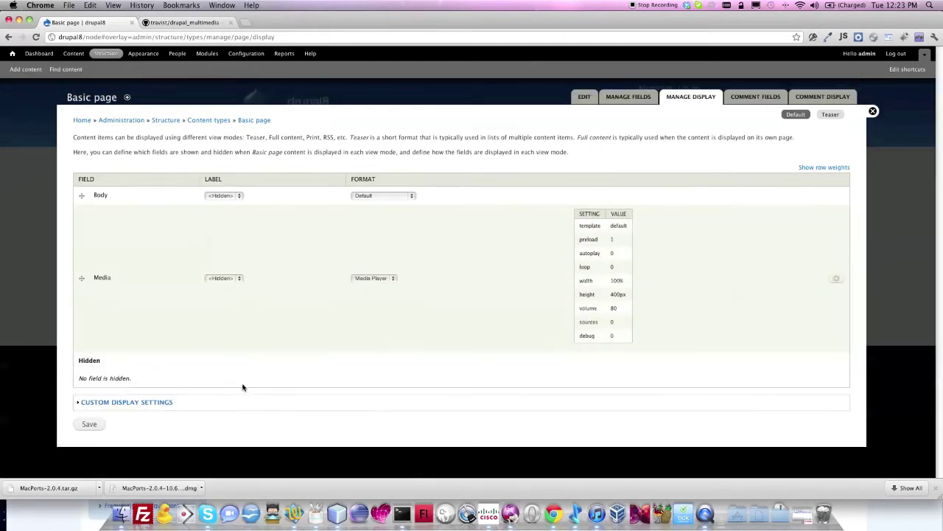
{"action": "left_click", "coordinate": [90, 426]}
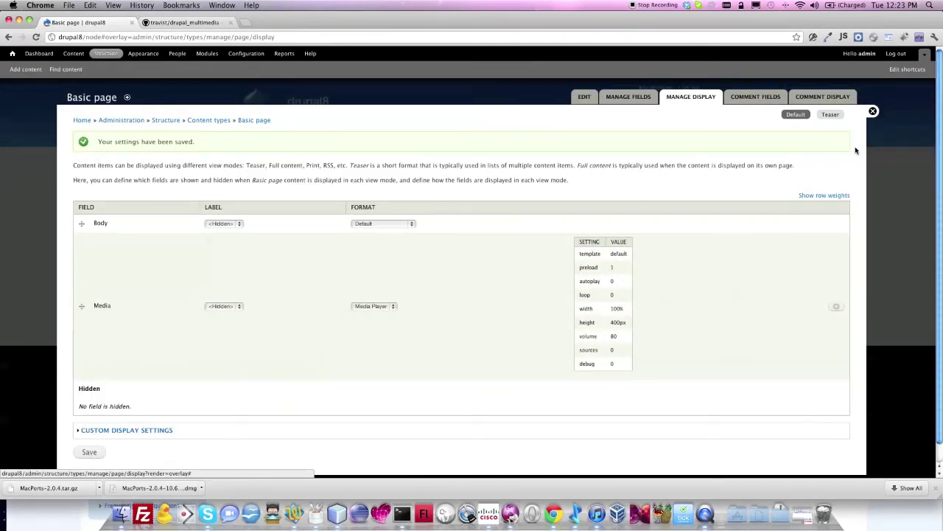
{"action": "left_click", "coordinate": [873, 111]}
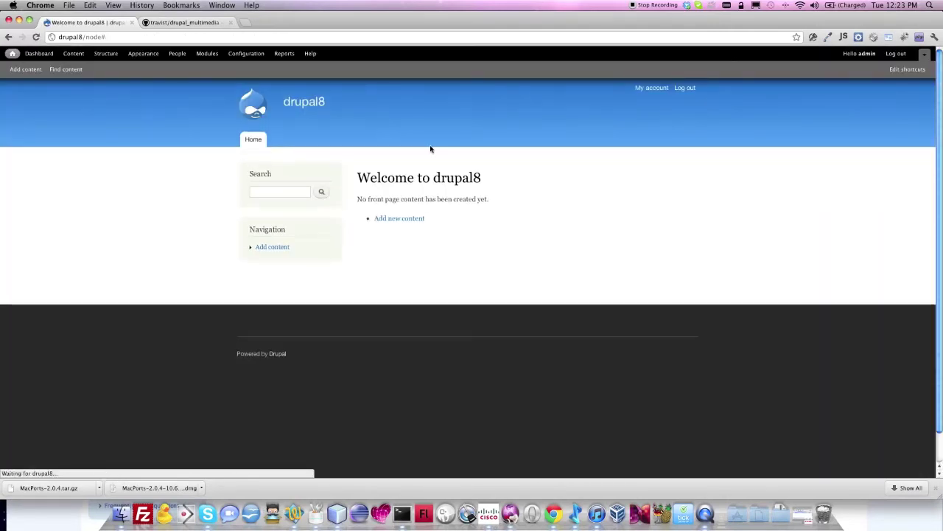
{"action": "left_click", "coordinate": [28, 71]}
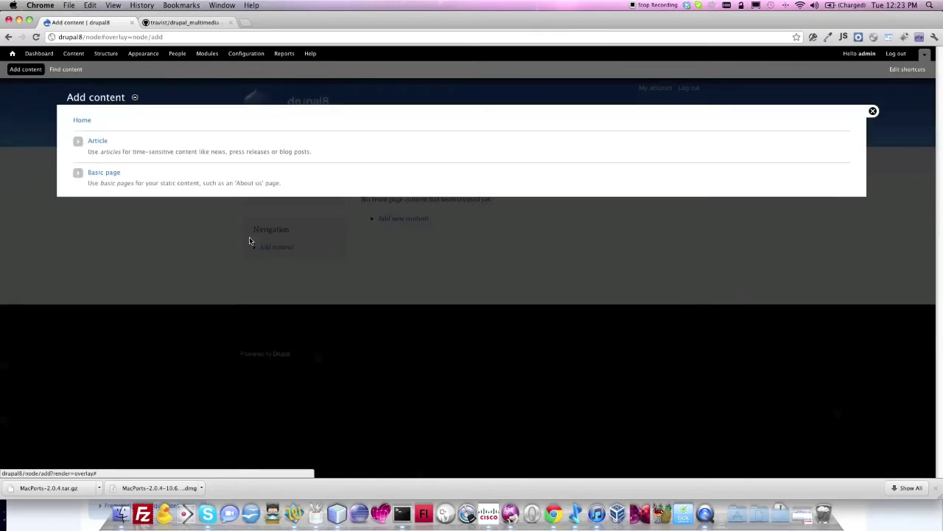
Start a new Basic page and upload oceans-clip.webm to its Media field
{"action": "left_click", "coordinate": [109, 173]}
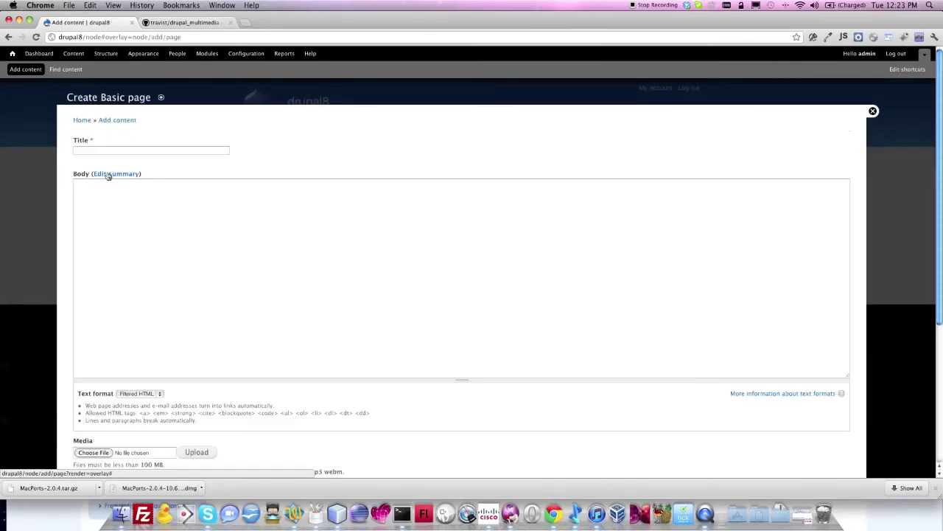
{"action": "scroll", "coordinate": [188, 211], "scroll_direction": "down", "scroll_amount": 4}
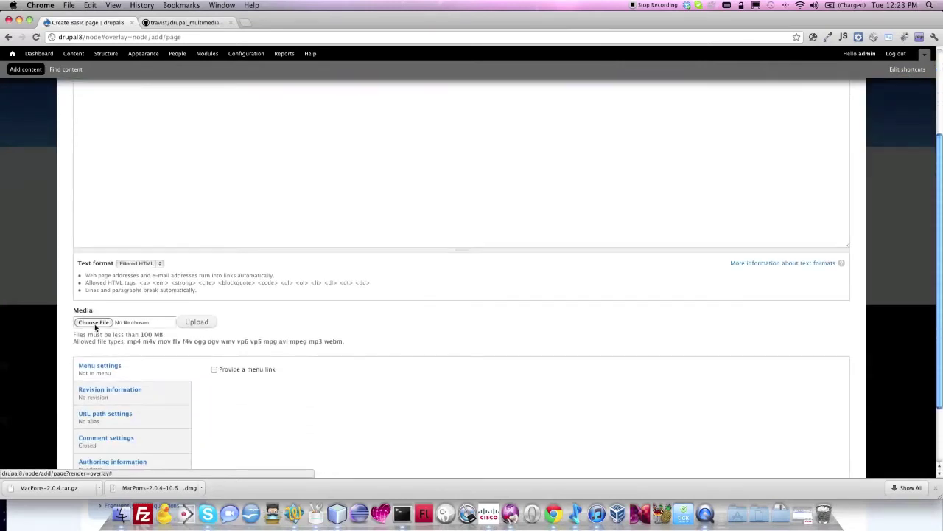
{"action": "left_click", "coordinate": [94, 323]}
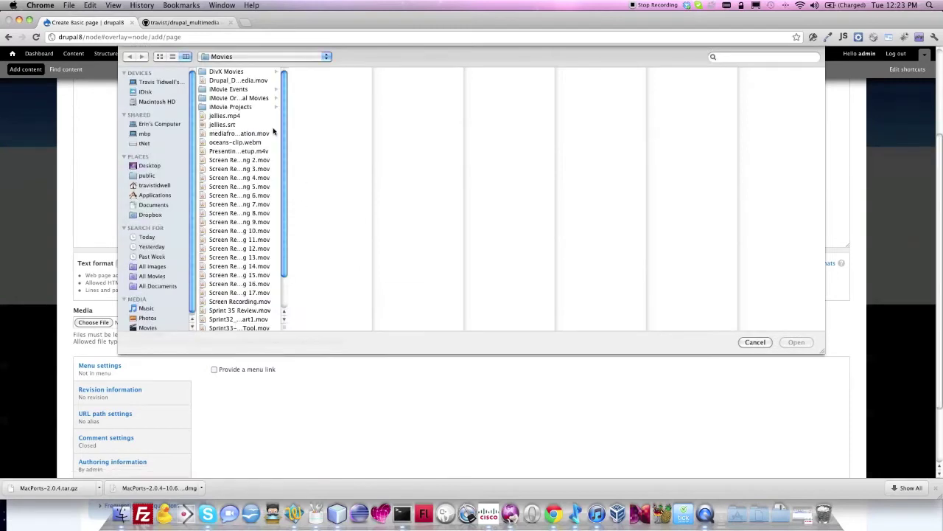
{"action": "left_click", "coordinate": [242, 142]}
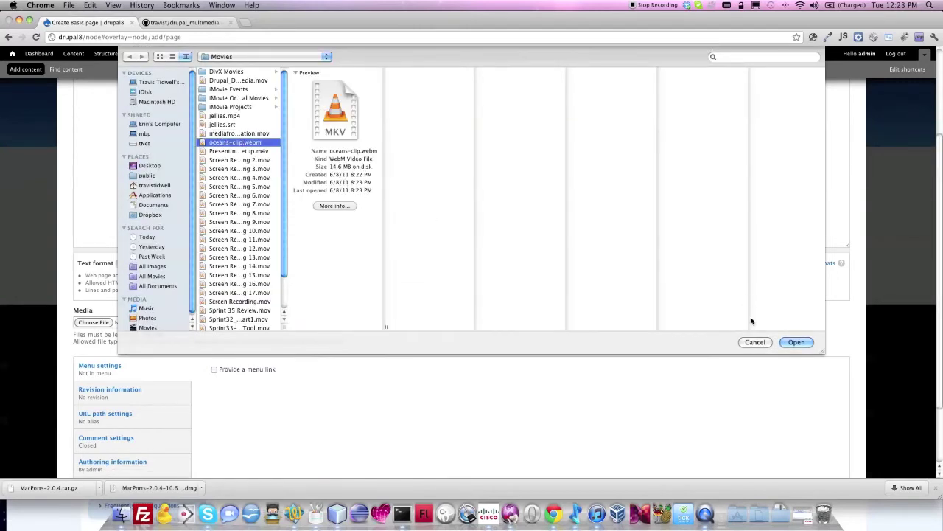
{"action": "left_click", "coordinate": [796, 344]}
{"action": "left_click", "coordinate": [203, 325]}
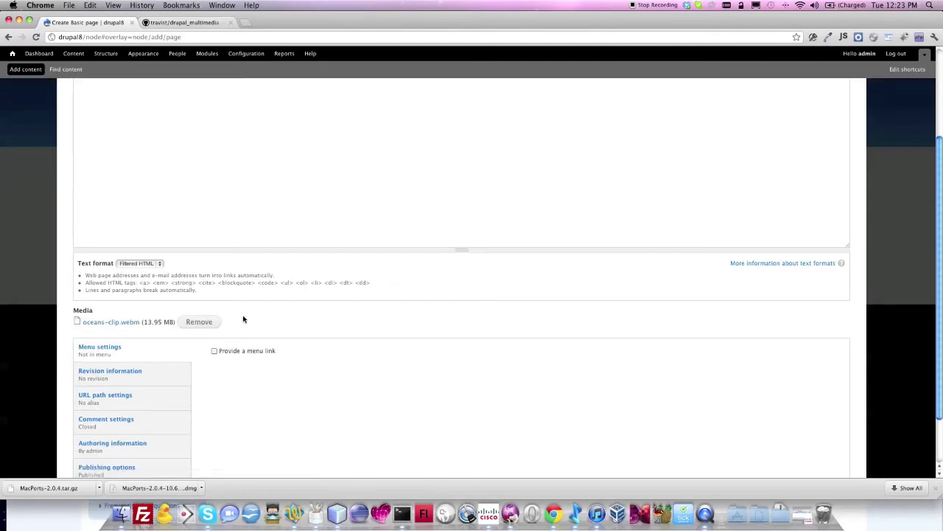
Title the page 'Oceans' and save it
{"action": "scroll", "coordinate": [243, 319], "scroll_direction": "up", "scroll_amount": 5}
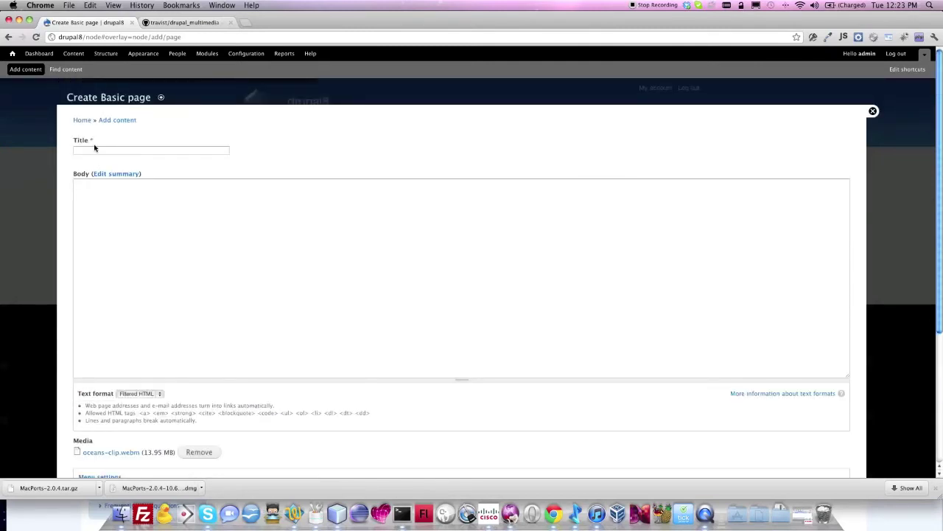
{"action": "left_click", "coordinate": [94, 150]}
{"action": "type", "text": "Oceans"}
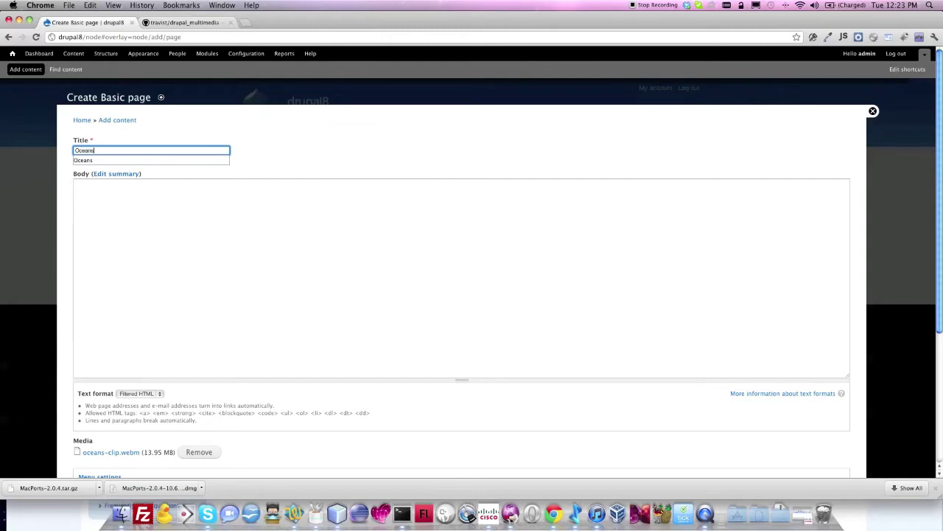
{"action": "scroll", "coordinate": [120, 374], "scroll_direction": "down", "scroll_amount": 5}
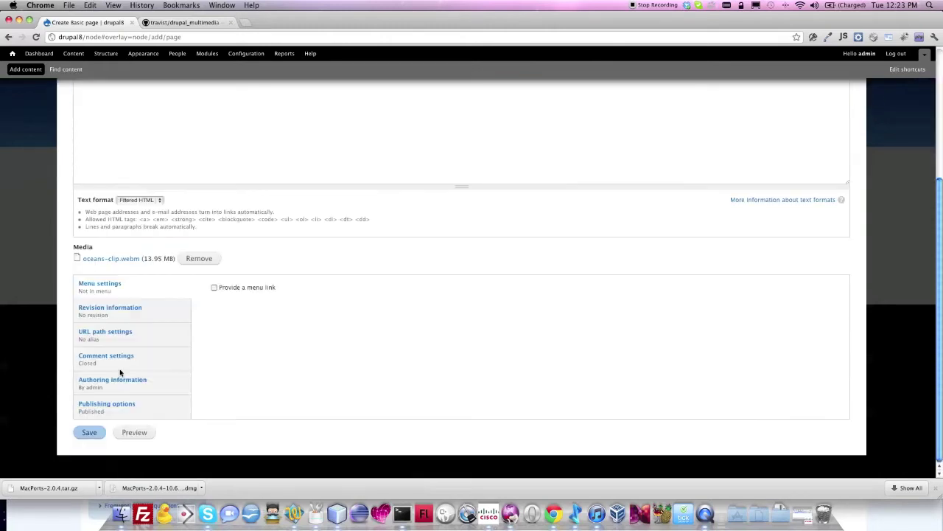
{"action": "left_click", "coordinate": [90, 432]}
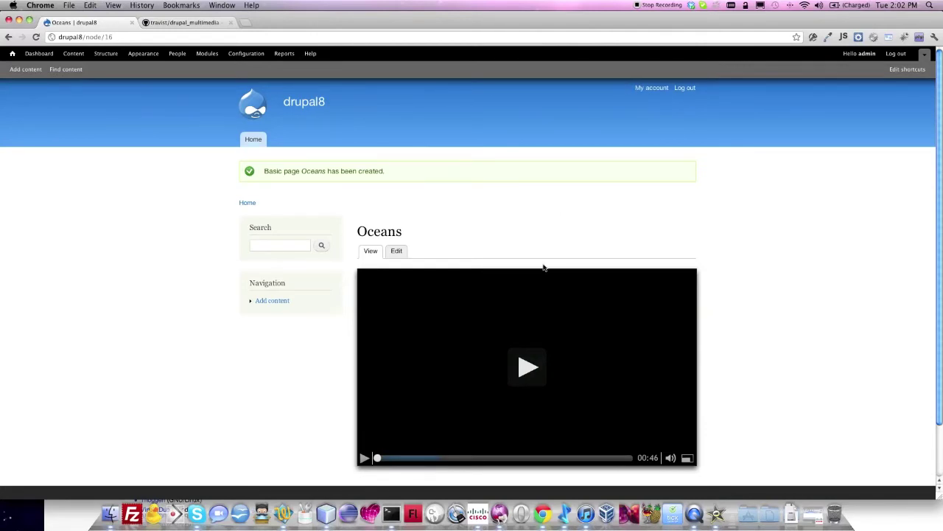
{"action": "left_click", "coordinate": [523, 366]}
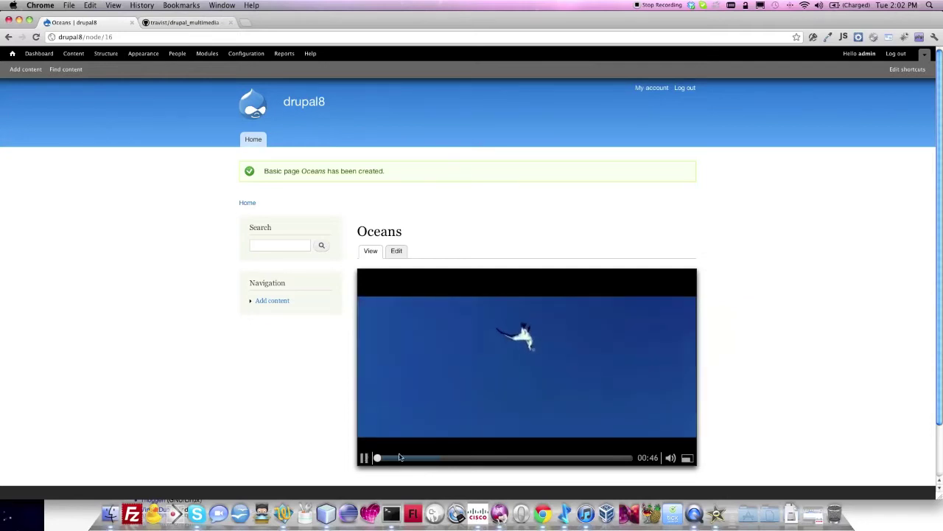
{"action": "left_click", "coordinate": [670, 447]}
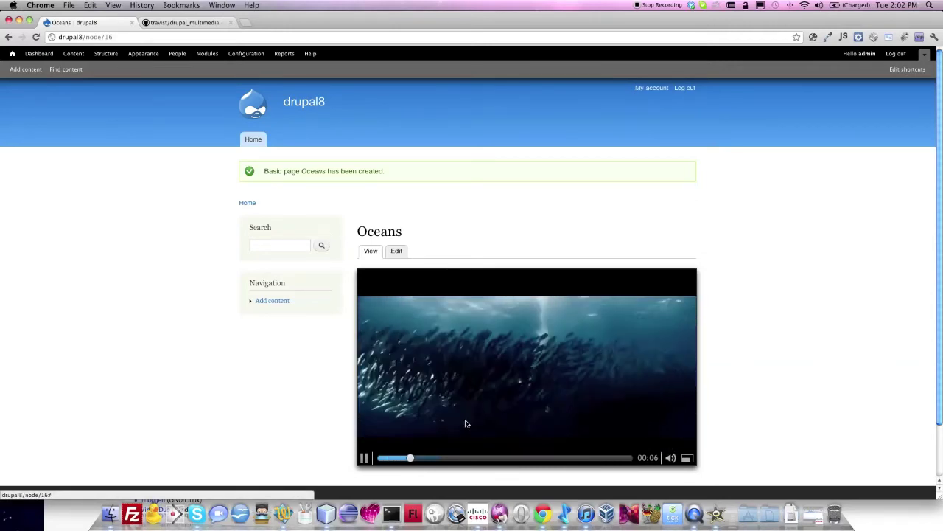
{"action": "left_click", "coordinate": [364, 458]}
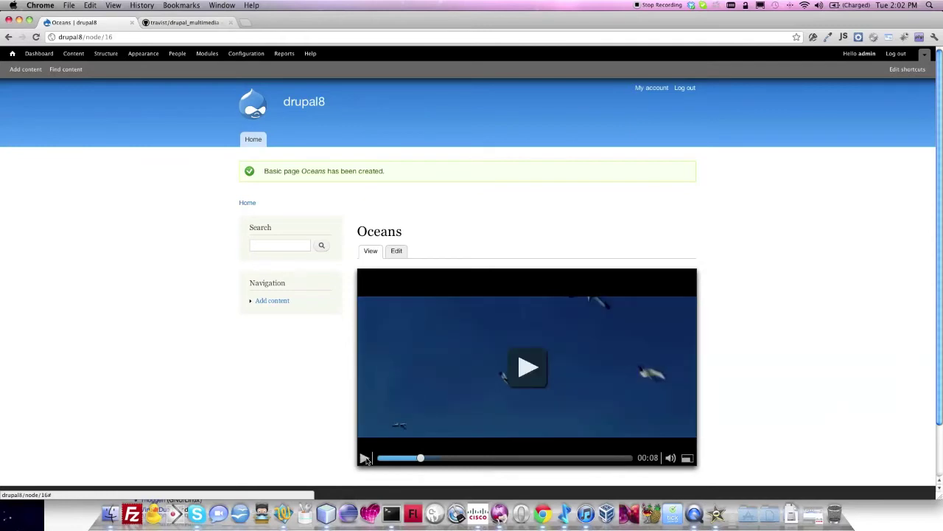
{"action": "scroll", "coordinate": [325, 410], "scroll_direction": "down", "scroll_amount": 1}
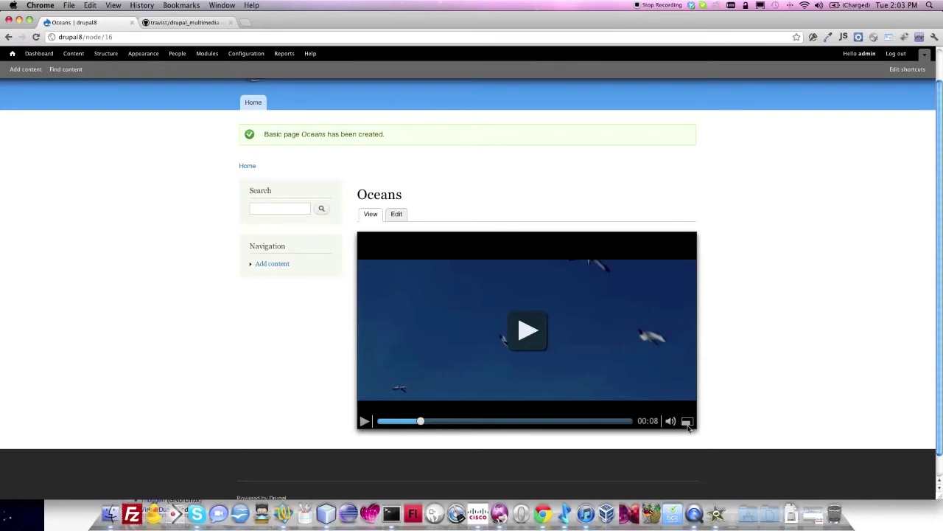
{"action": "left_click", "coordinate": [542, 346]}
{"action": "left_click", "coordinate": [687, 422]}
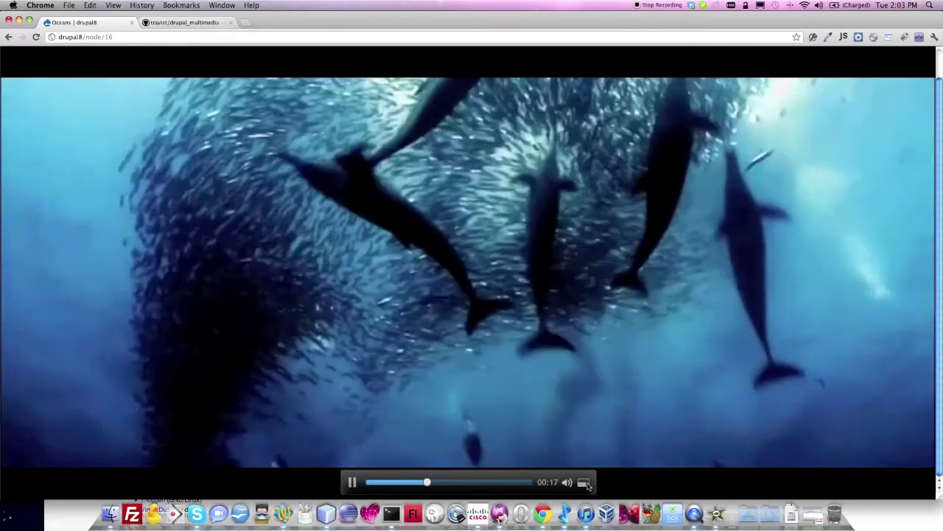
{"action": "left_click", "coordinate": [585, 483]}
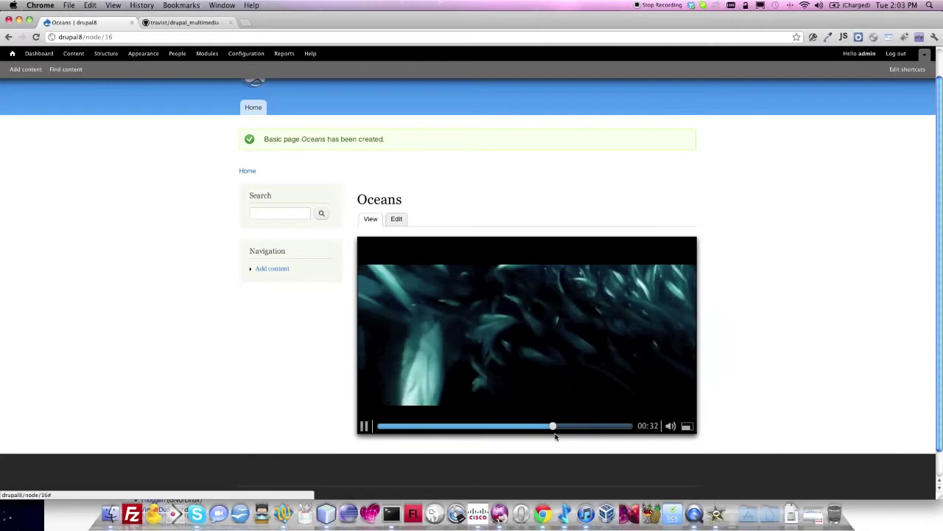
{"action": "left_click", "coordinate": [366, 428]}
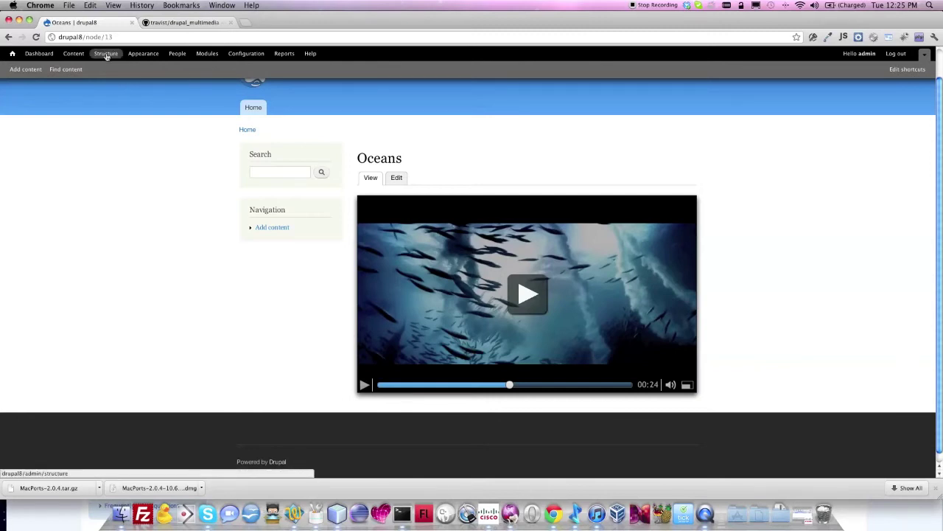
{"action": "left_click", "coordinate": [106, 56]}
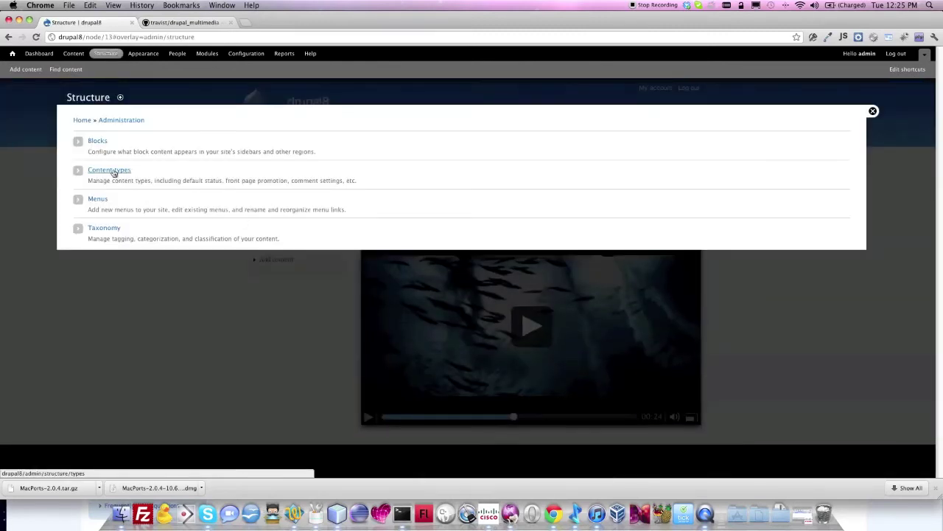
On the Article type, add a Text field labelled Media with machine name media_url
{"action": "left_click", "coordinate": [112, 171]}
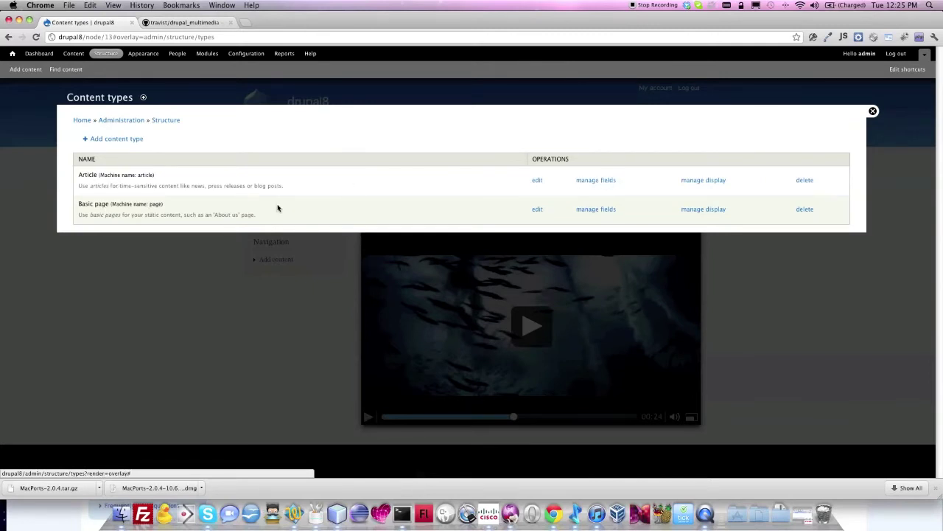
{"action": "left_click", "coordinate": [604, 181]}
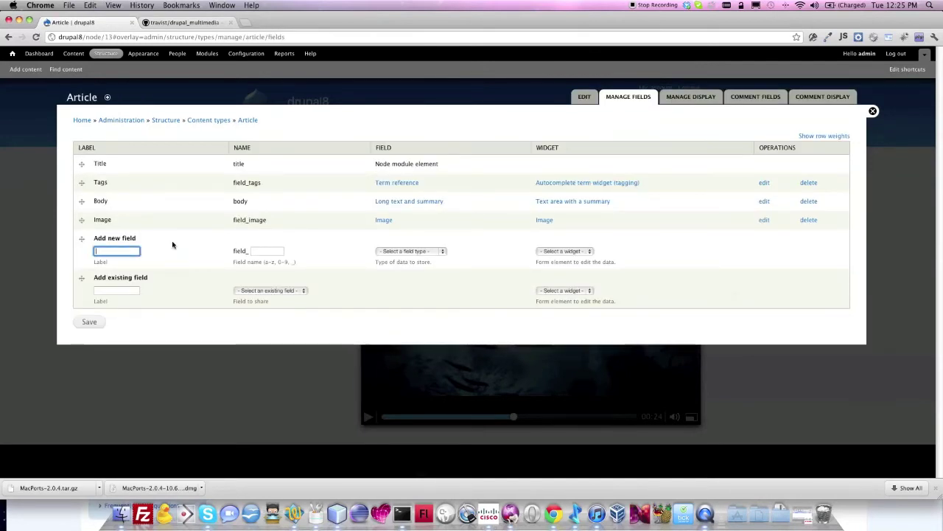
{"action": "type", "text": "Media"}
{"action": "key", "text": "Tab"}
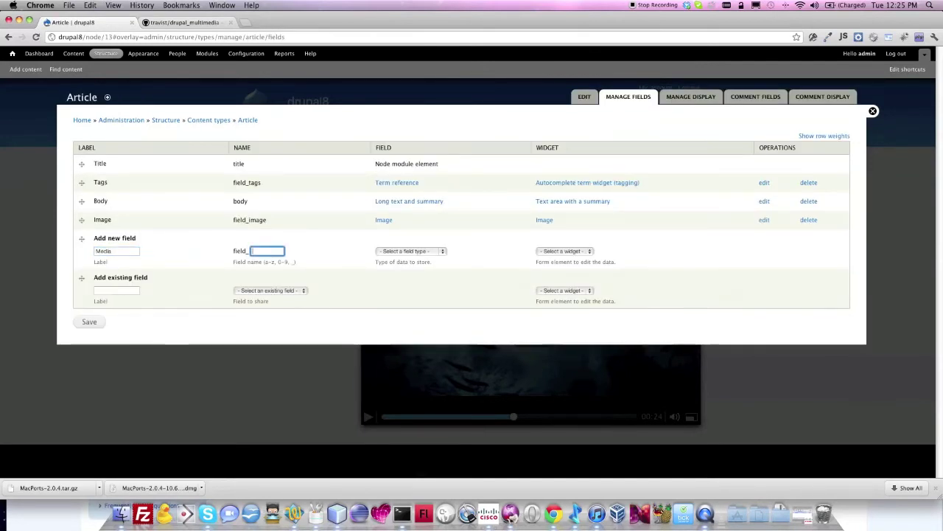
{"action": "type", "text": "media_"}
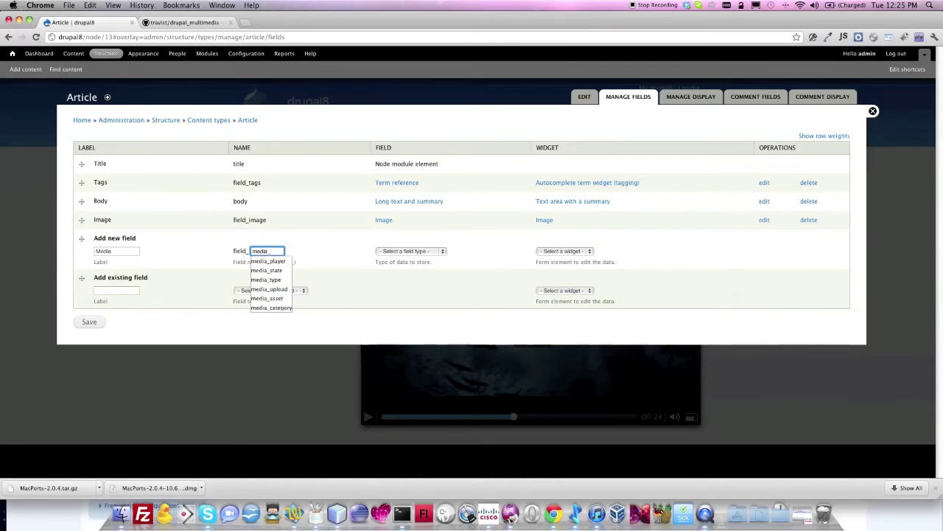
{"action": "type", "text": "url"}
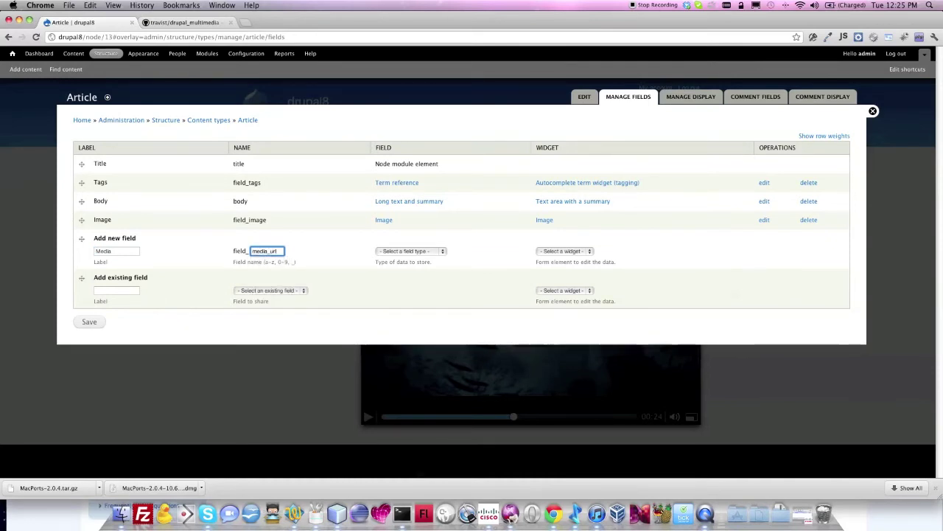
{"action": "left_click", "coordinate": [377, 251]}
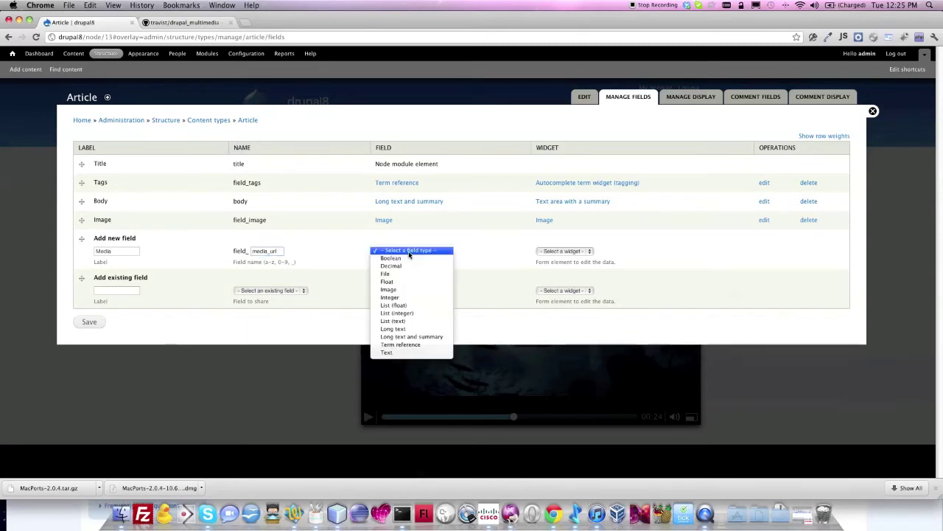
{"action": "left_click", "coordinate": [411, 353]}
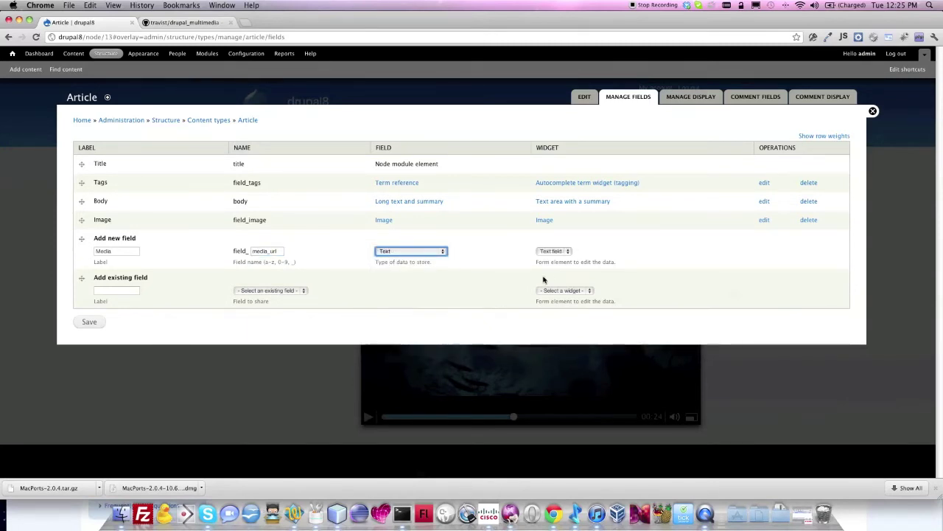
Save the Media field with maximum length 255 and save its Article settings
{"action": "left_click", "coordinate": [92, 323]}
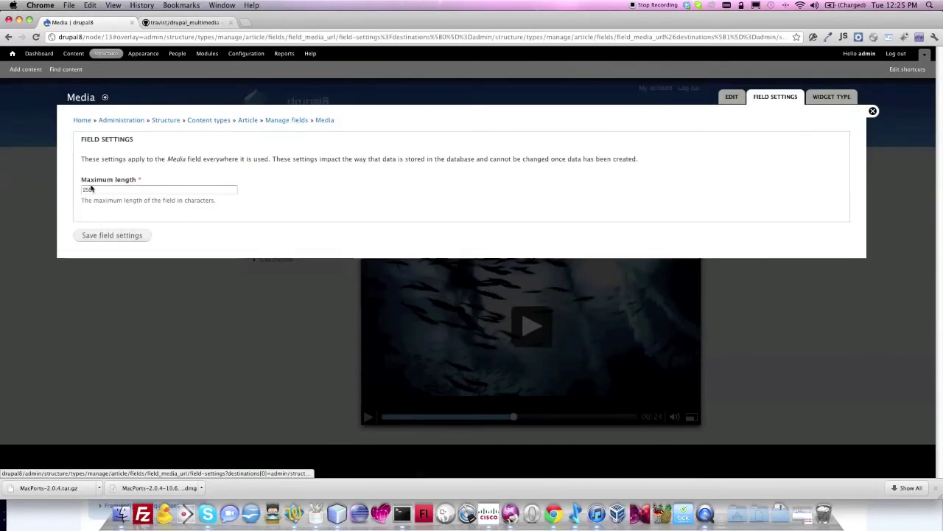
{"action": "left_click", "coordinate": [111, 236]}
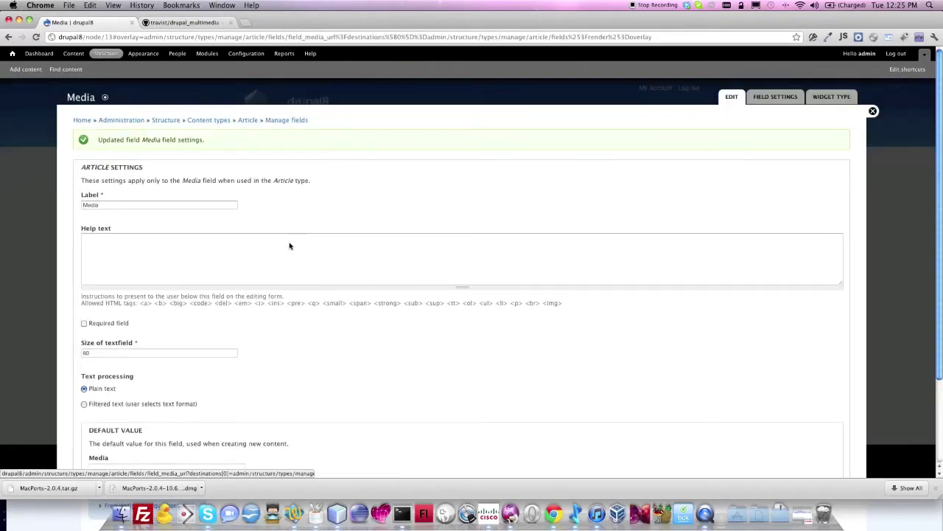
{"action": "scroll", "coordinate": [185, 213], "scroll_direction": "down", "scroll_amount": 3}
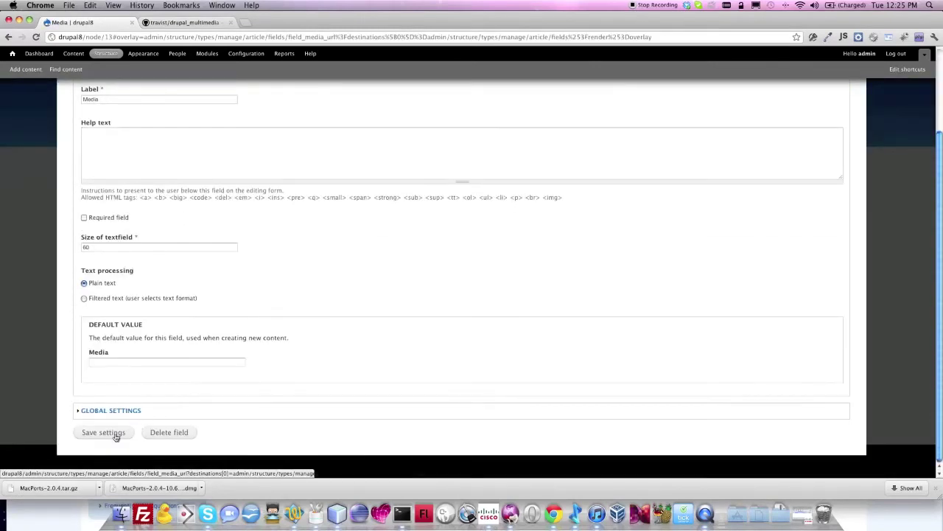
{"action": "left_click", "coordinate": [116, 434]}
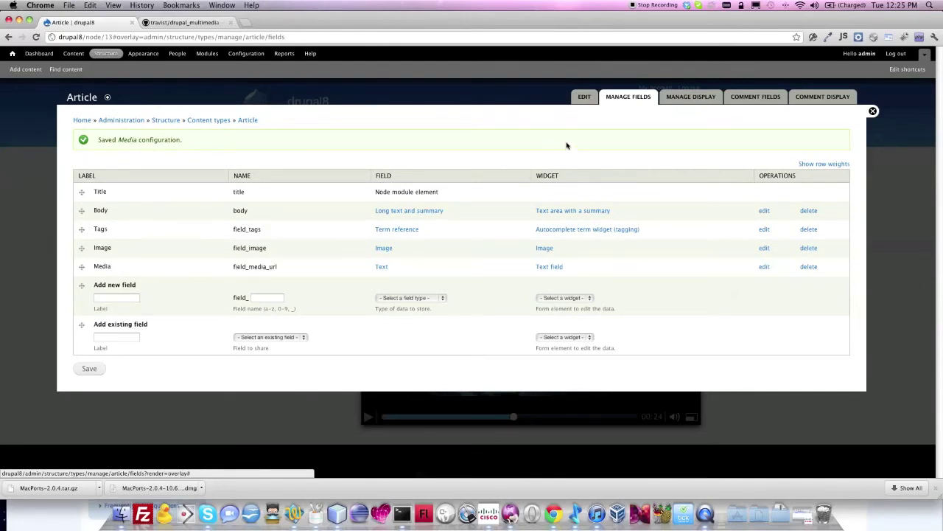
{"action": "left_click", "coordinate": [697, 98]}
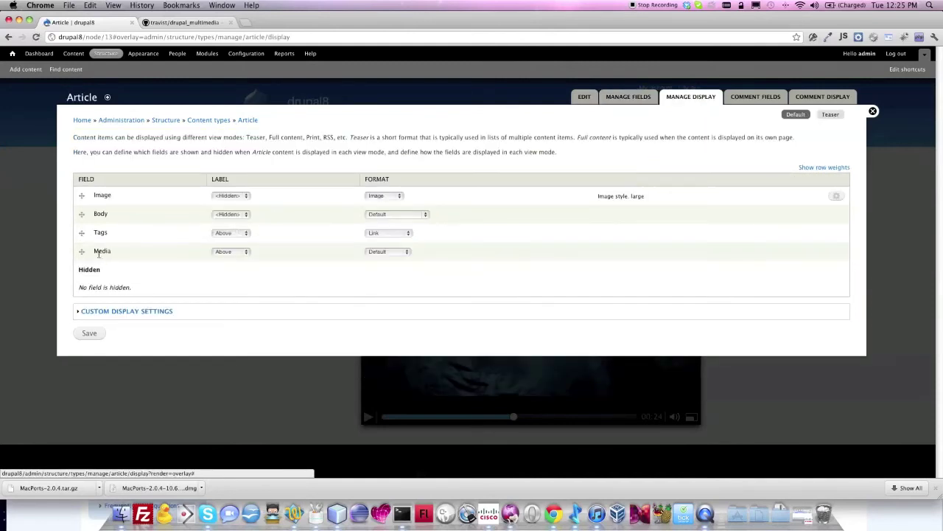
Hide the Article Media field's label, set its format to Media Player, and save the display
{"action": "left_click", "coordinate": [245, 252]}
{"action": "left_click", "coordinate": [228, 268]}
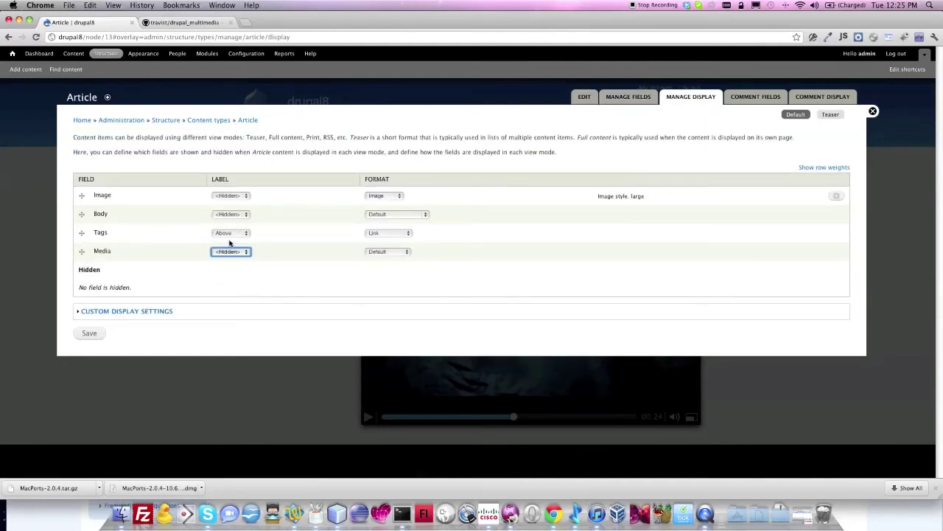
{"action": "left_click", "coordinate": [381, 252]}
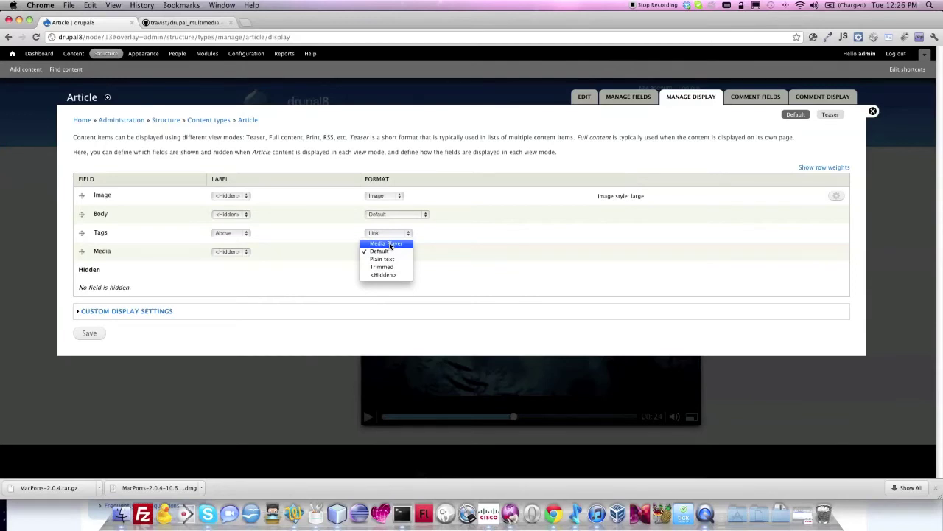
{"action": "left_click", "coordinate": [390, 244]}
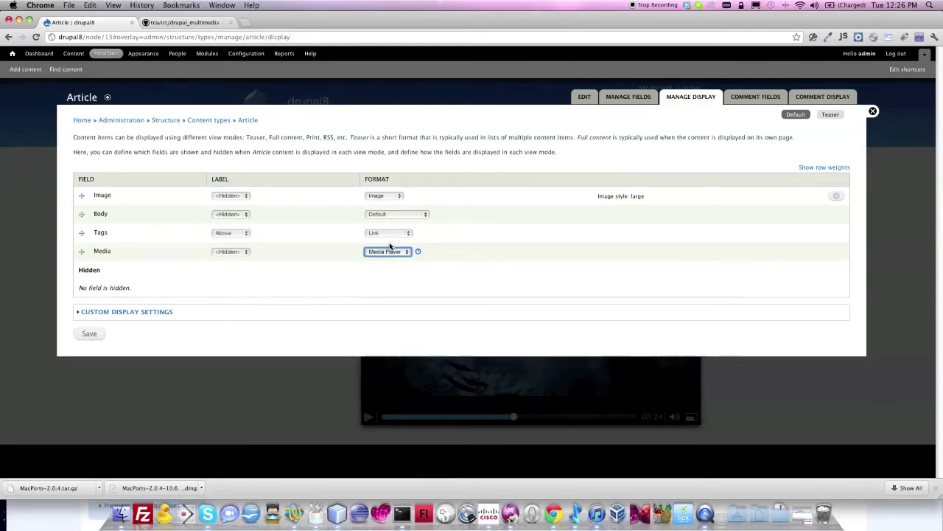
{"action": "scroll", "coordinate": [191, 281], "scroll_direction": "down", "scroll_amount": 1}
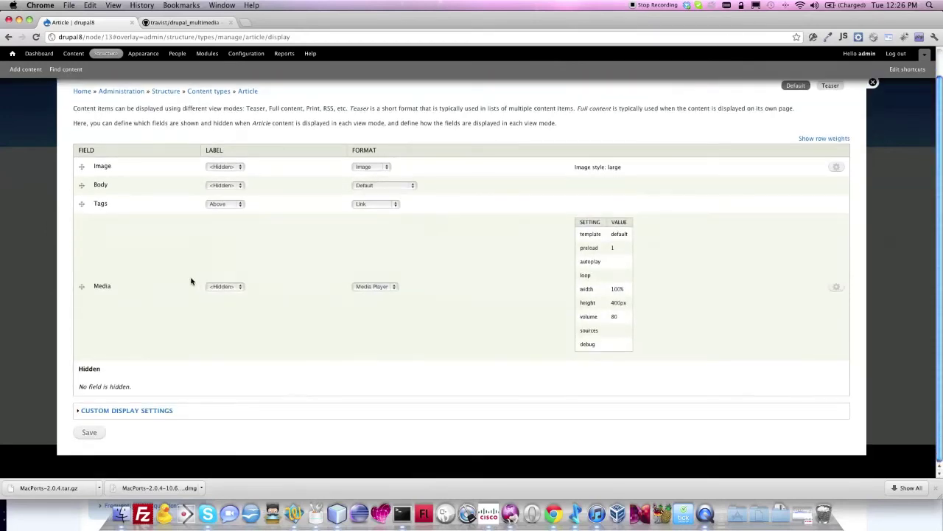
{"action": "left_click", "coordinate": [88, 432]}
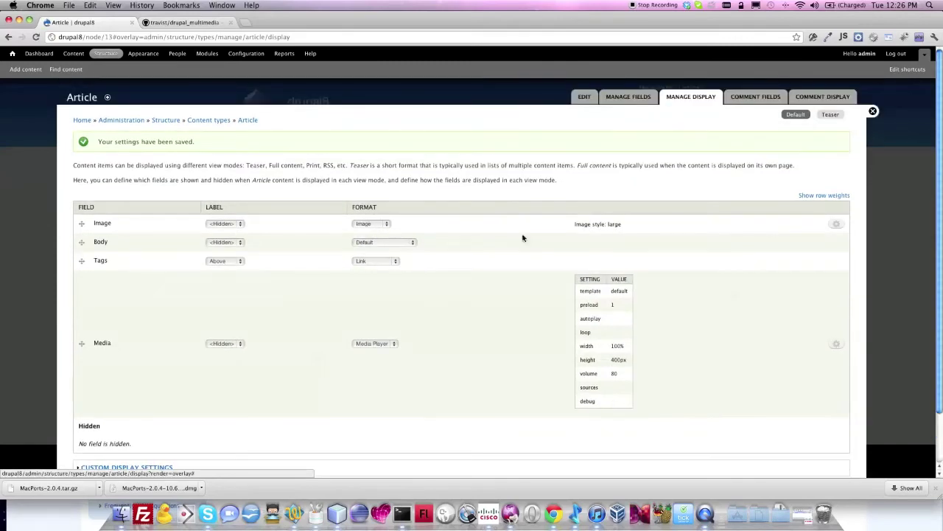
{"action": "left_click", "coordinate": [877, 116]}
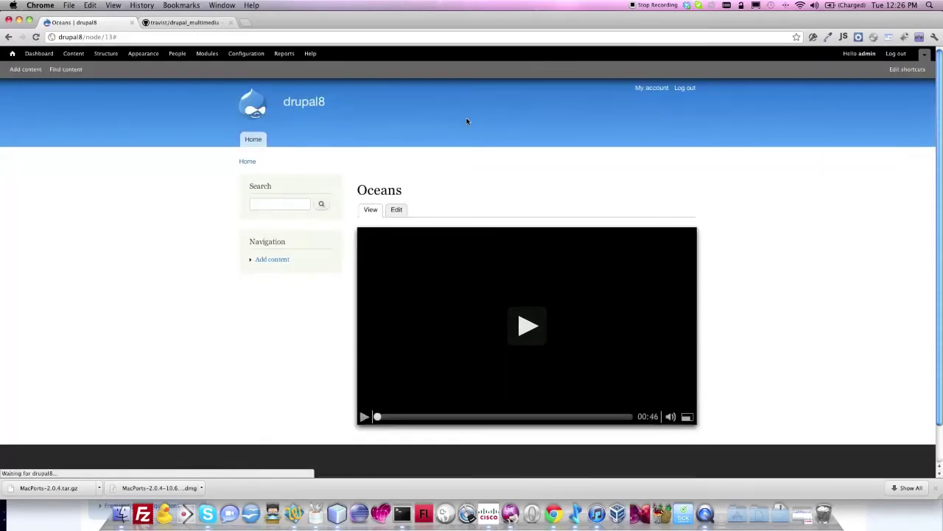
{"action": "left_click", "coordinate": [303, 102]}
Create a new Article from Add content and put the cursor in its empty Media field
{"action": "left_click", "coordinate": [15, 72]}
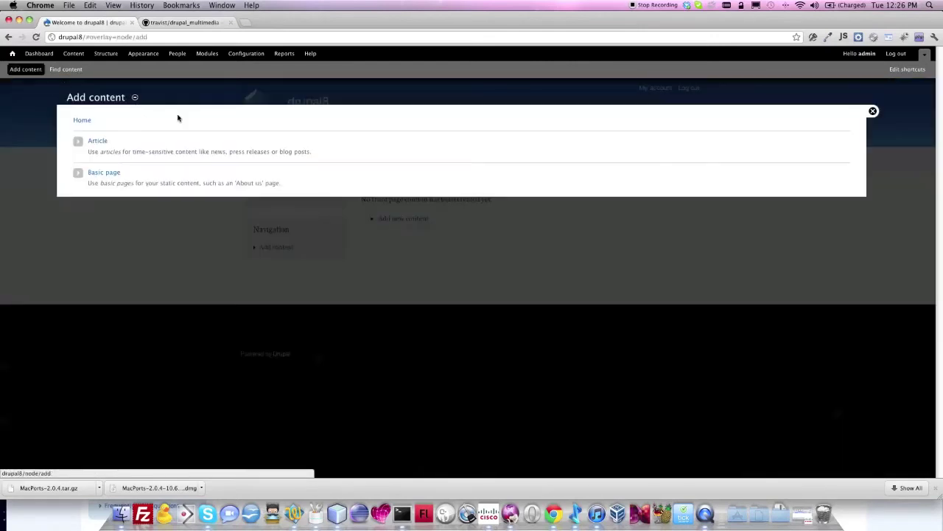
{"action": "left_click", "coordinate": [101, 140]}
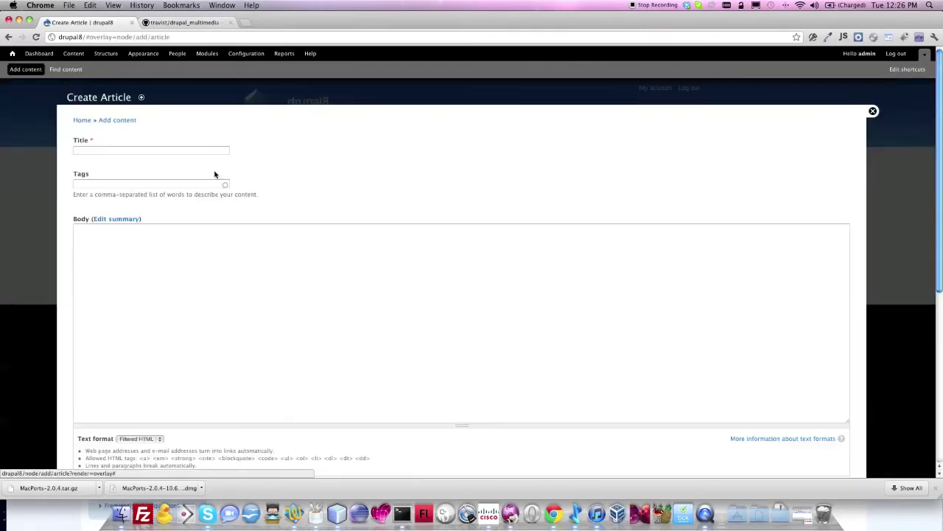
{"action": "scroll", "coordinate": [213, 181], "scroll_direction": "down", "scroll_amount": 5}
{"action": "left_click", "coordinate": [101, 410]}
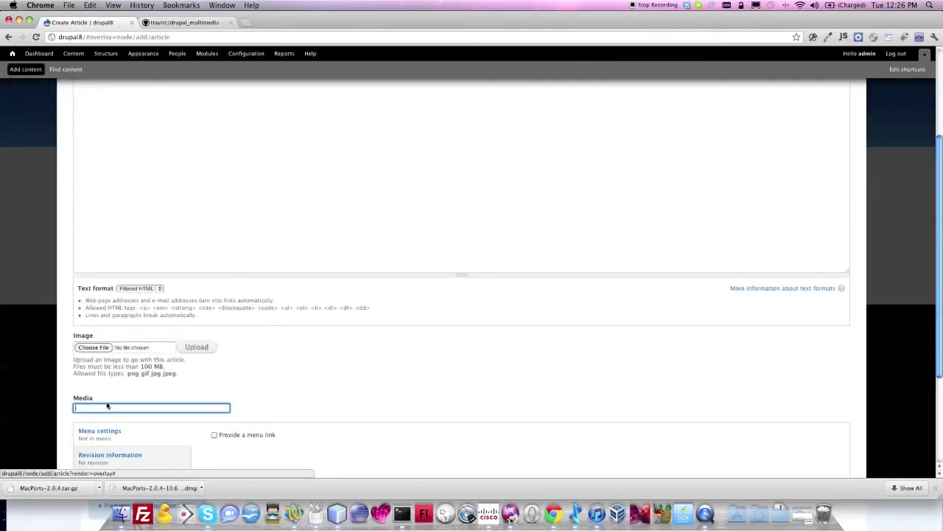
{"action": "left_click", "coordinate": [248, 23]}
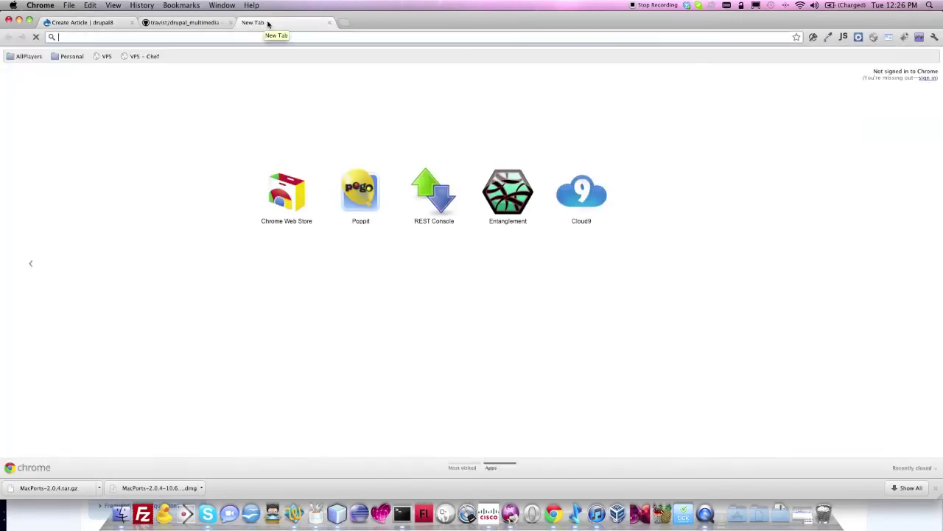
Go to youtube.com and search for 'ok go on treadmills'
{"action": "type", "text": "youtu"}
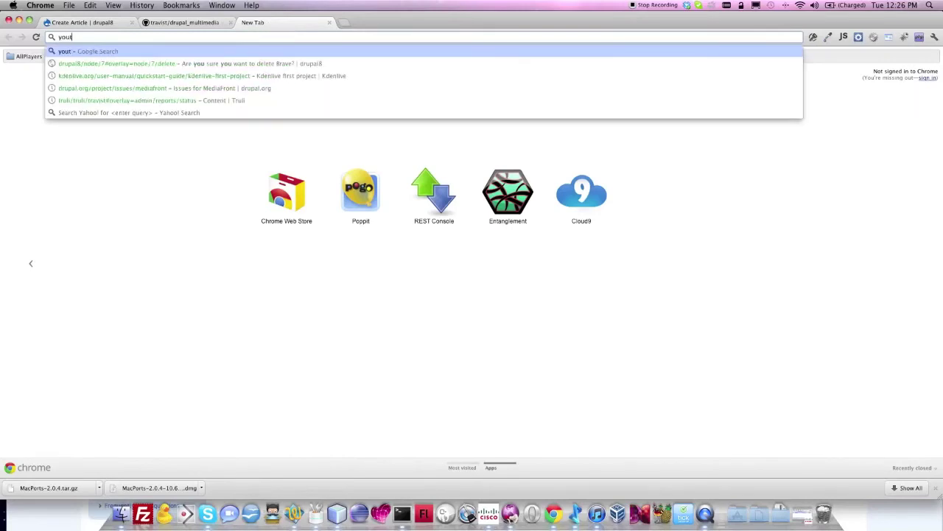
{"action": "type", "text": "be.com"}
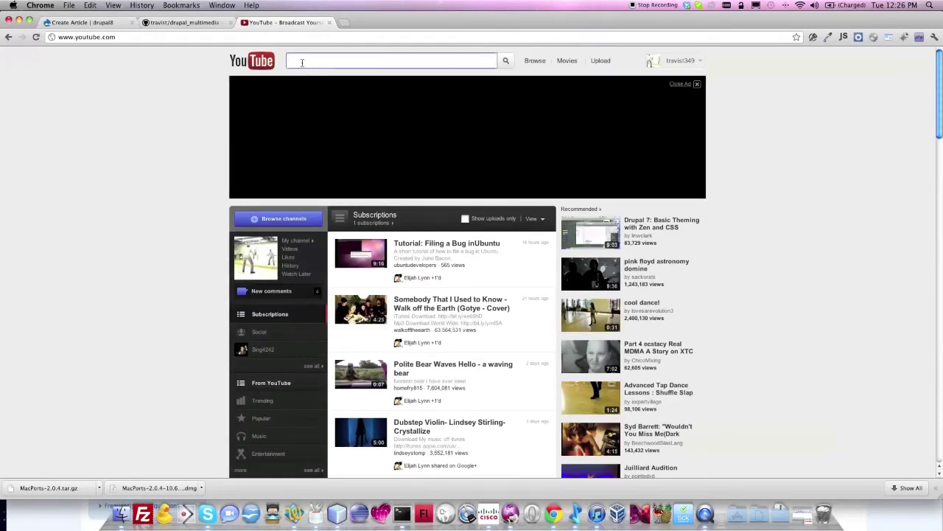
{"action": "type", "text": "ok go on tre"}
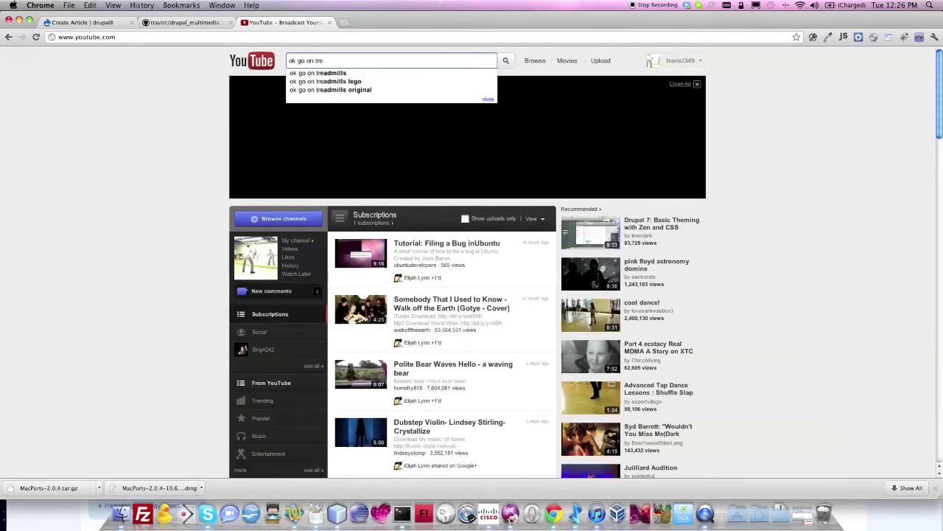
{"action": "key", "text": "Down"}
{"action": "key", "text": "Return"}
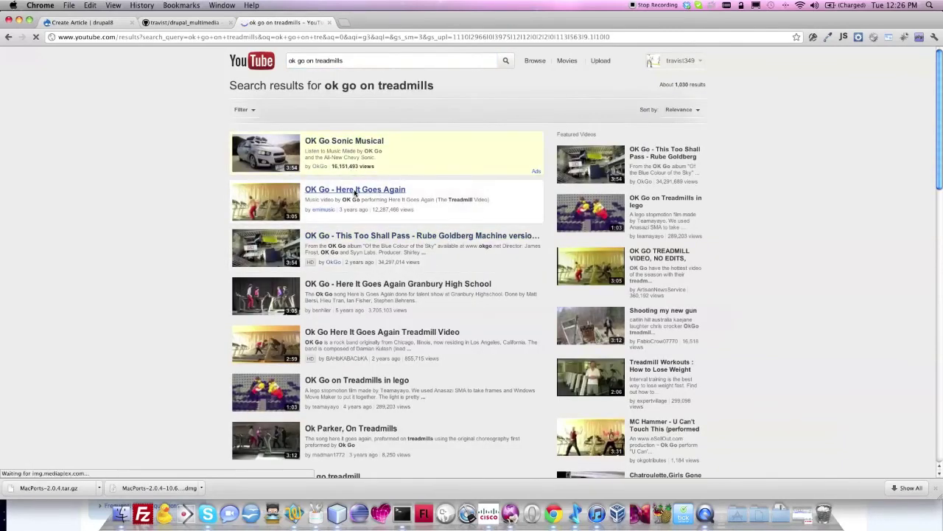
Copy the web address of OK Go's 'Here It Goes Again' video, then close that tab
{"action": "left_click", "coordinate": [356, 191]}
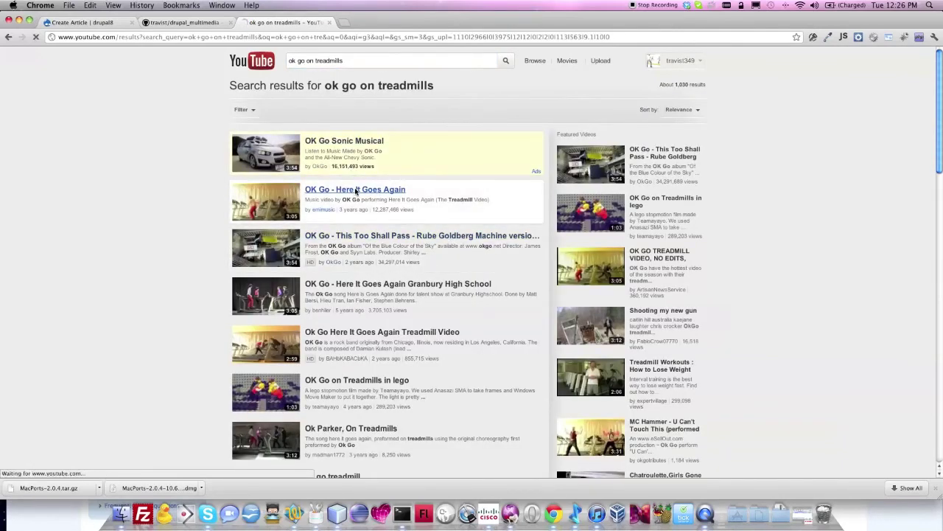
{"action": "left_click", "coordinate": [199, 37]}
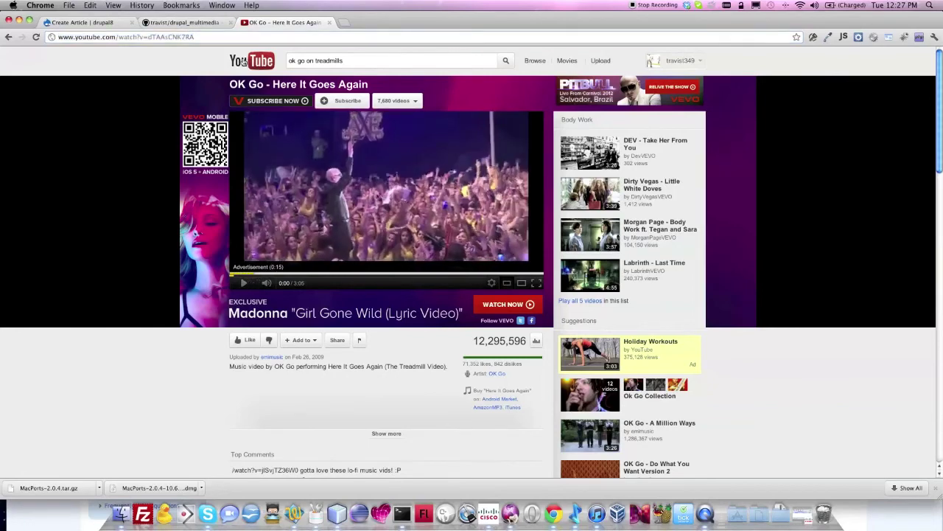
{"action": "left_click", "coordinate": [208, 37]}
{"action": "key", "text": "super+c"}
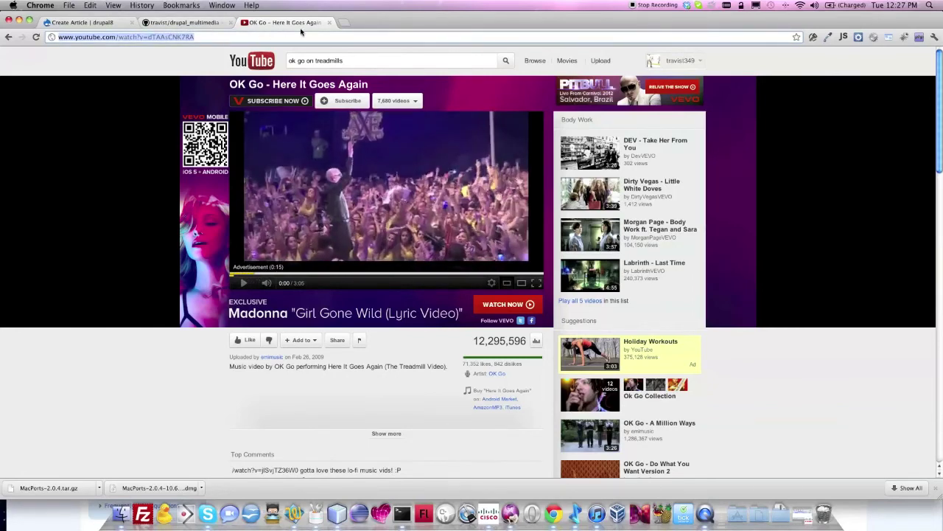
{"action": "left_click", "coordinate": [329, 22]}
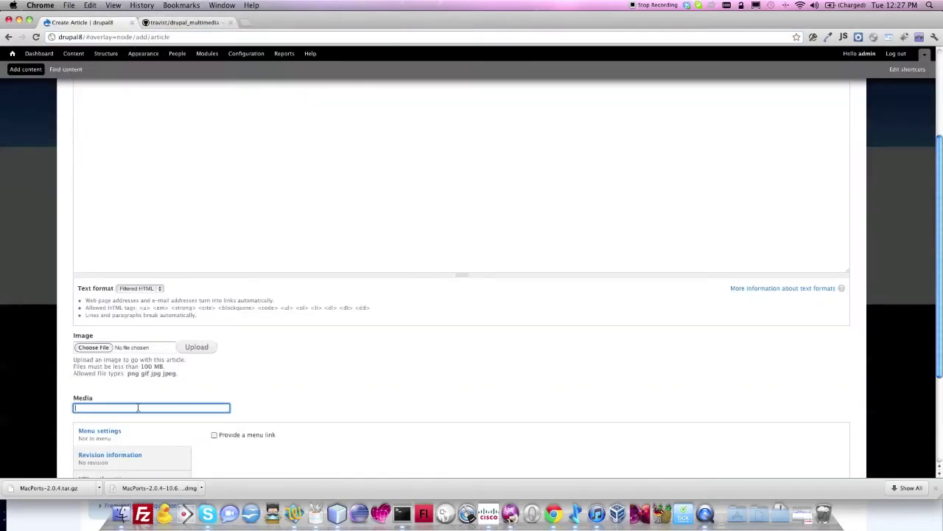
Paste the YouTube video address into Media and title the article 'OK Go on treadmills.'
{"action": "key", "text": "super+v"}
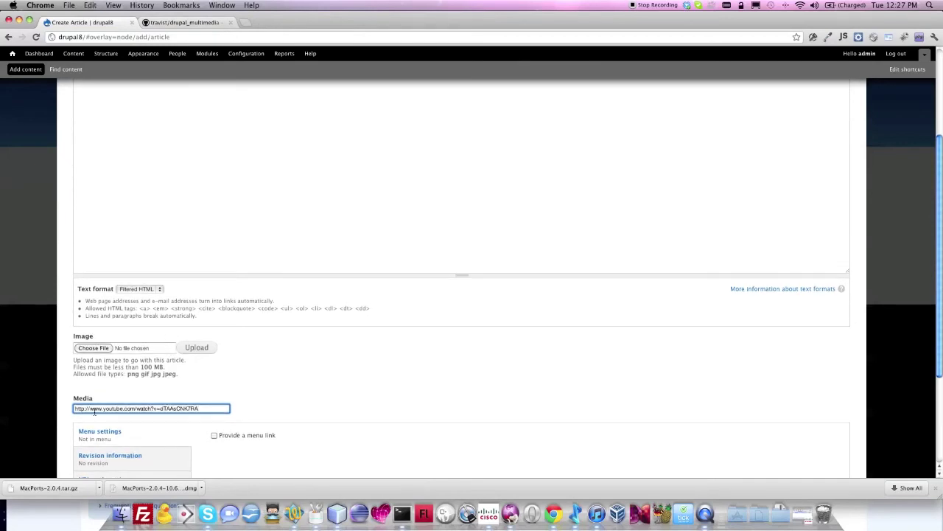
{"action": "scroll", "coordinate": [135, 257], "scroll_direction": "up", "scroll_amount": 1}
{"action": "scroll", "coordinate": [135, 258], "scroll_direction": "up", "scroll_amount": 4}
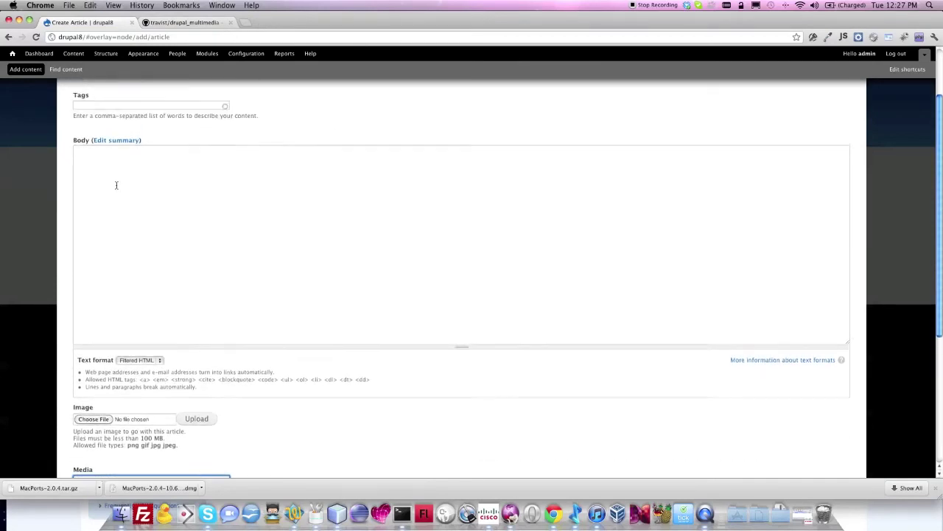
{"action": "left_click", "coordinate": [100, 149]}
{"action": "type", "text": "Ok G"}
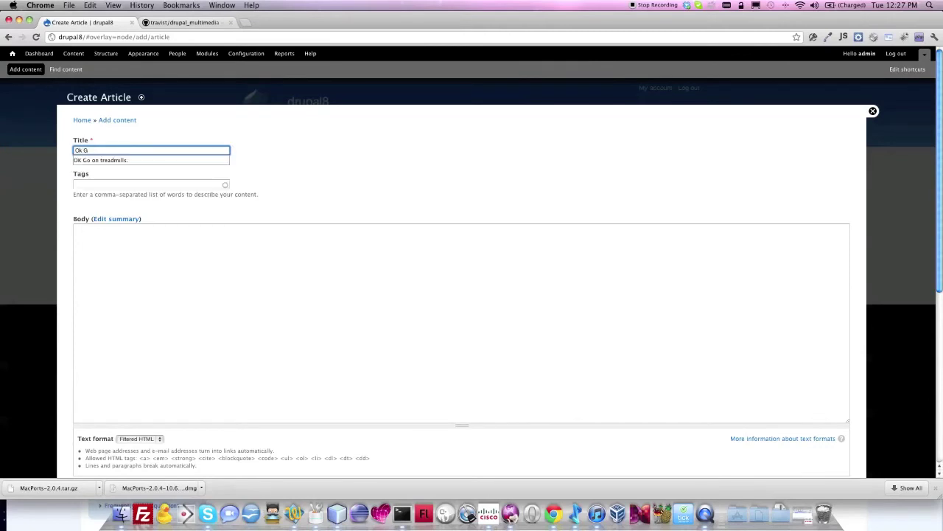
{"action": "key", "text": "Down"}
{"action": "key", "text": "Return"}
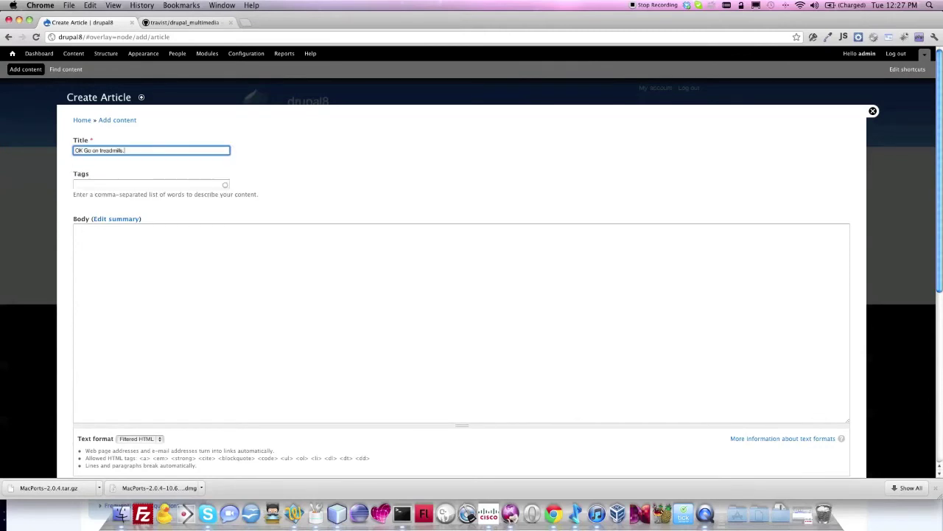
Check the full video URL in the Media field and save the new article
{"action": "scroll", "coordinate": [94, 294], "scroll_direction": "down", "scroll_amount": 5}
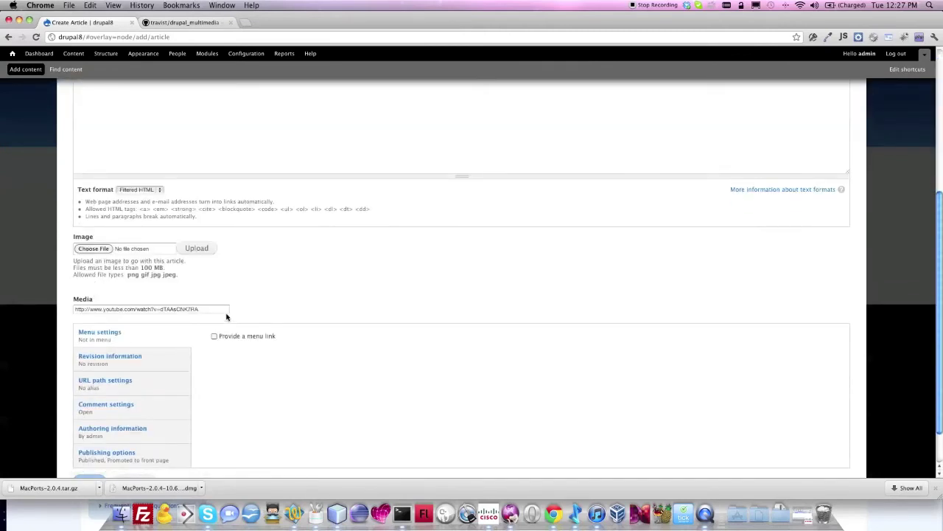
{"action": "left_click", "coordinate": [209, 310]}
{"action": "left_click", "coordinate": [244, 283]}
{"action": "left_click_drag", "start_coordinate": [209, 309], "coordinate": [64, 309]}
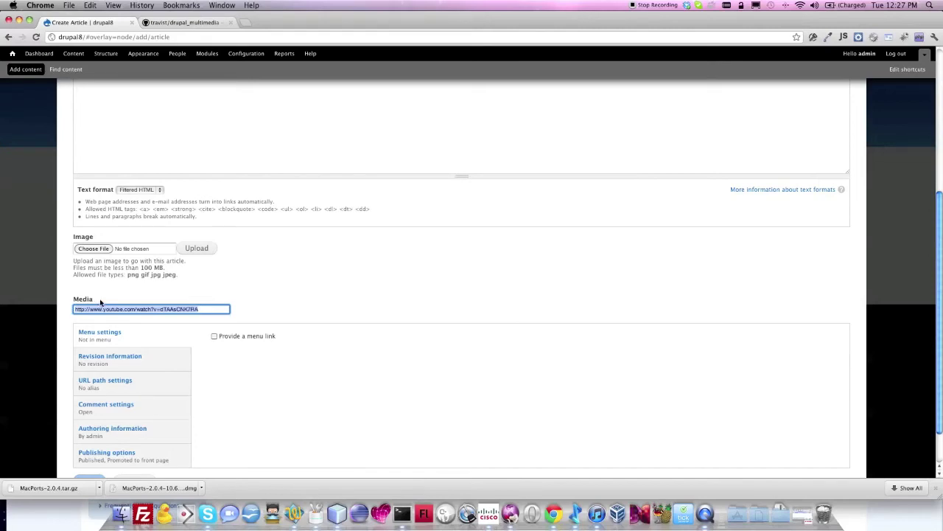
{"action": "scroll", "coordinate": [96, 391], "scroll_direction": "down", "scroll_amount": 2}
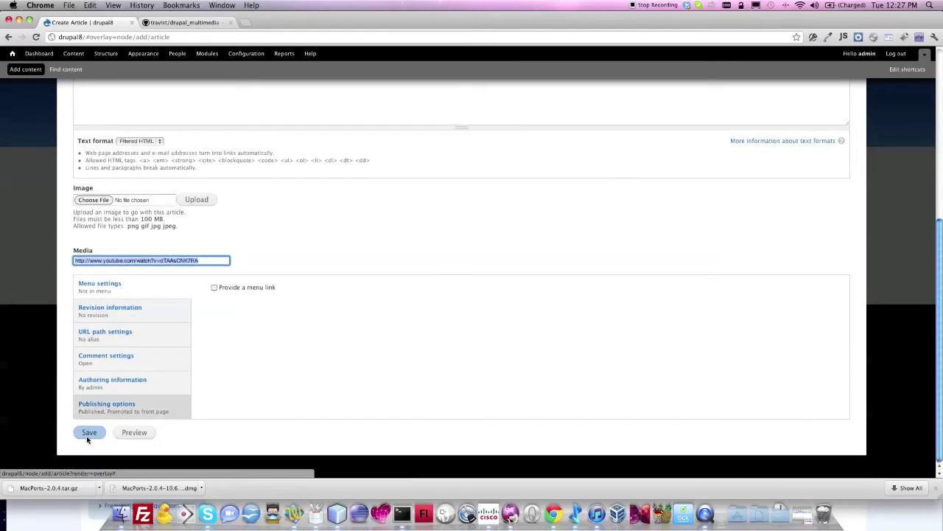
{"action": "left_click", "coordinate": [88, 434]}
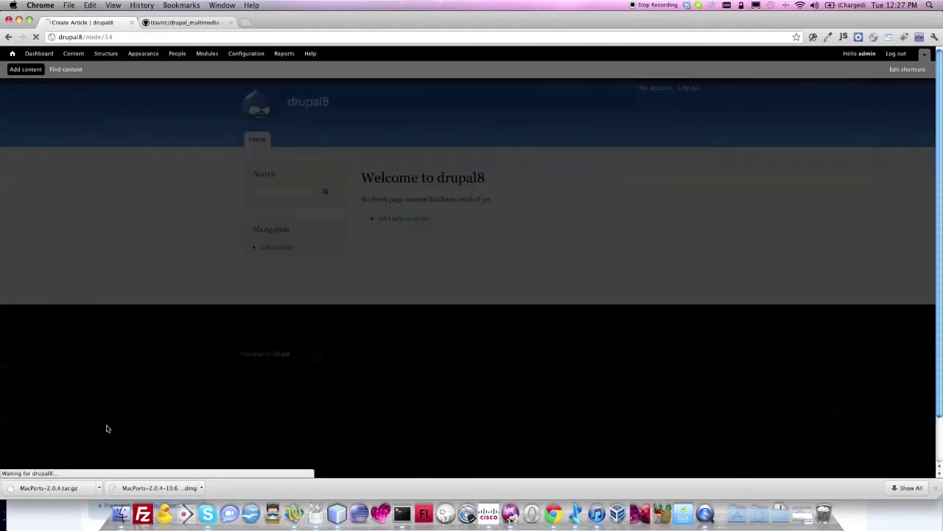
Play the embedded OK Go video in the article and pause it about 46 seconds in
{"action": "scroll", "coordinate": [288, 362], "scroll_direction": "down", "scroll_amount": 3}
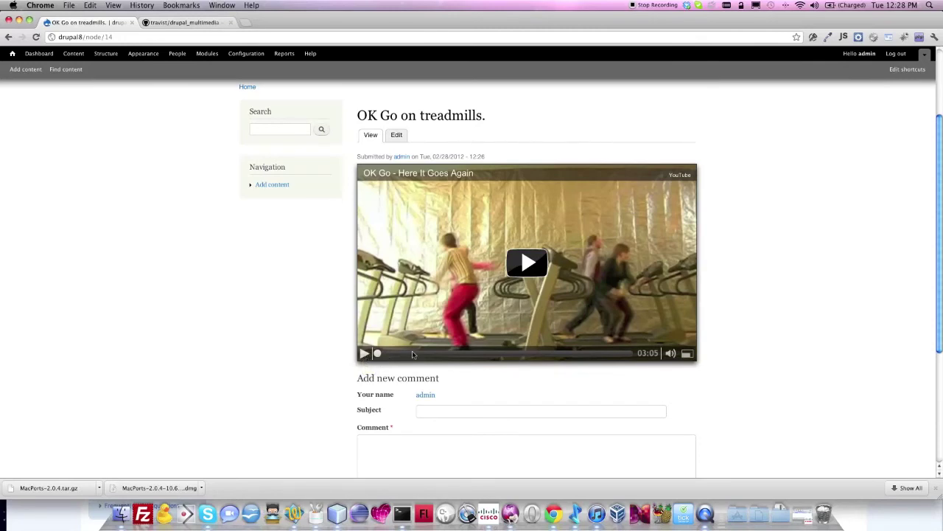
{"action": "left_click", "coordinate": [364, 353]}
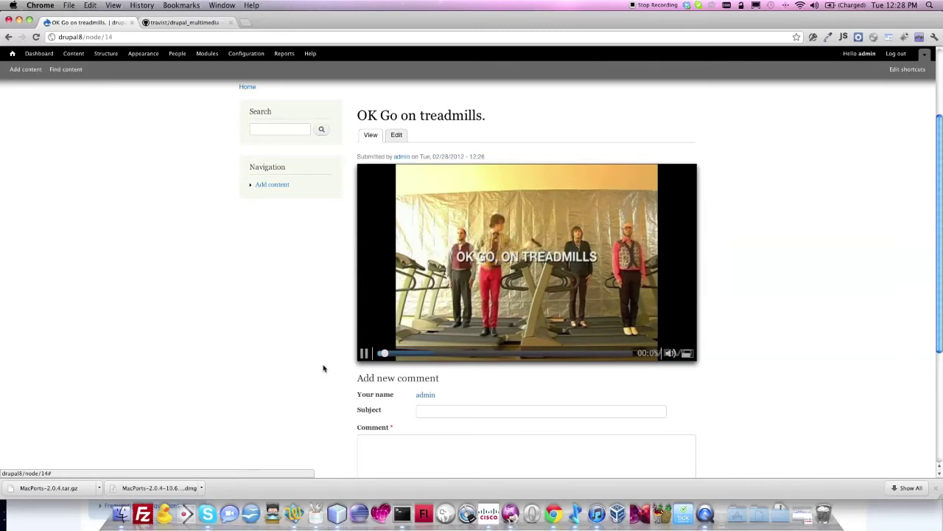
{"action": "mouse_move", "coordinate": [673, 354]}
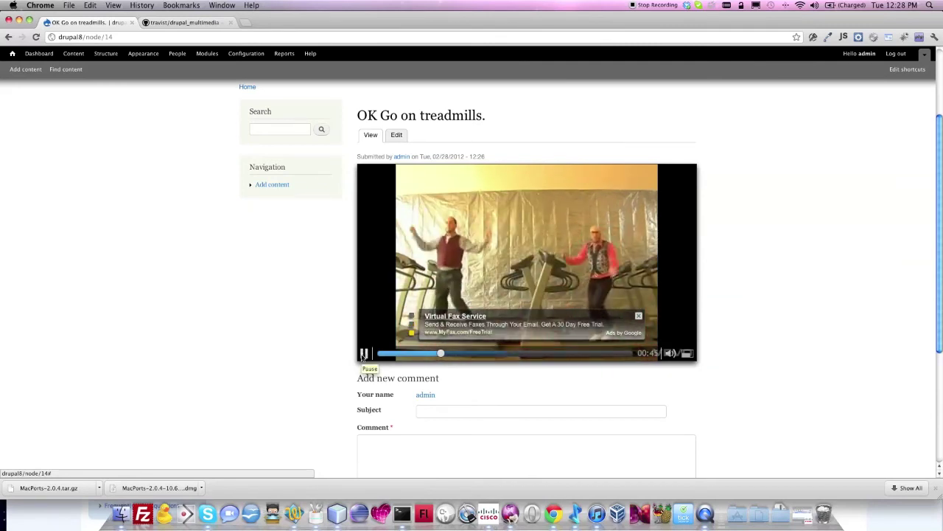
{"action": "left_click", "coordinate": [364, 354]}
{"action": "scroll", "coordinate": [275, 334], "scroll_direction": "up", "scroll_amount": 3}
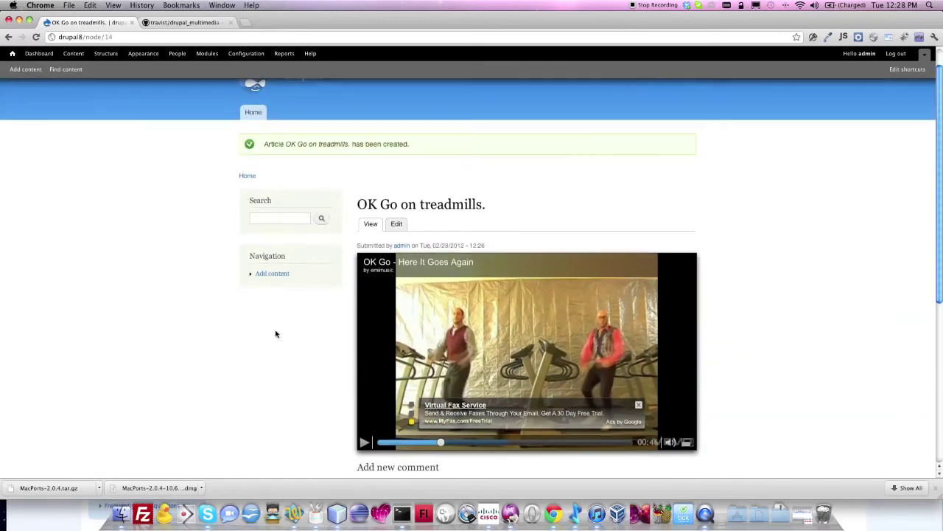
{"action": "scroll", "coordinate": [275, 334], "scroll_direction": "up", "scroll_amount": 1}
{"action": "scroll", "coordinate": [276, 334], "scroll_direction": "down", "scroll_amount": 2}
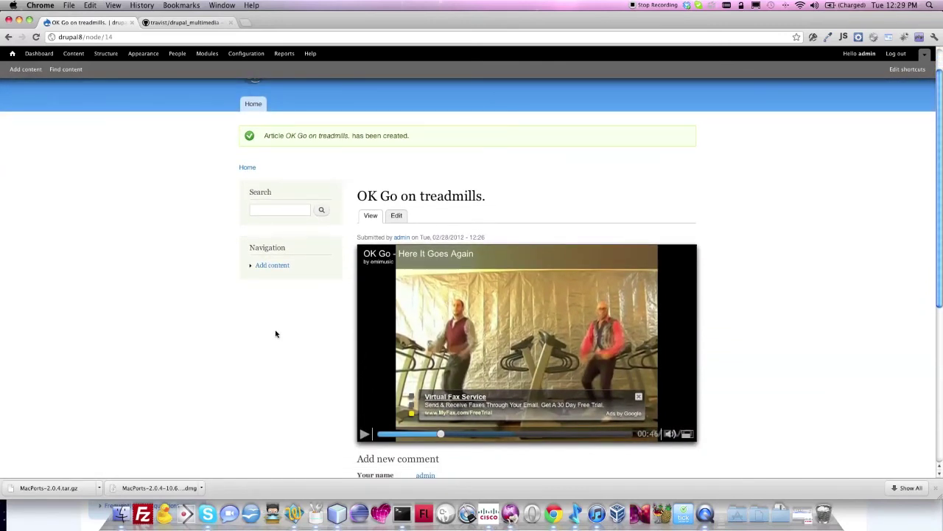
{"action": "scroll", "coordinate": [276, 334], "scroll_direction": "down", "scroll_amount": 1}
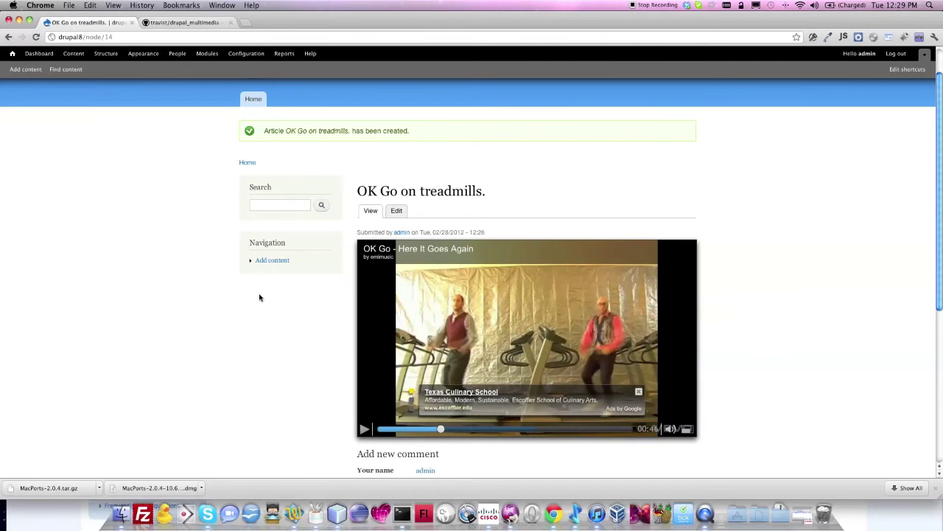
{"action": "scroll", "coordinate": [260, 297], "scroll_direction": "down", "scroll_amount": 1}
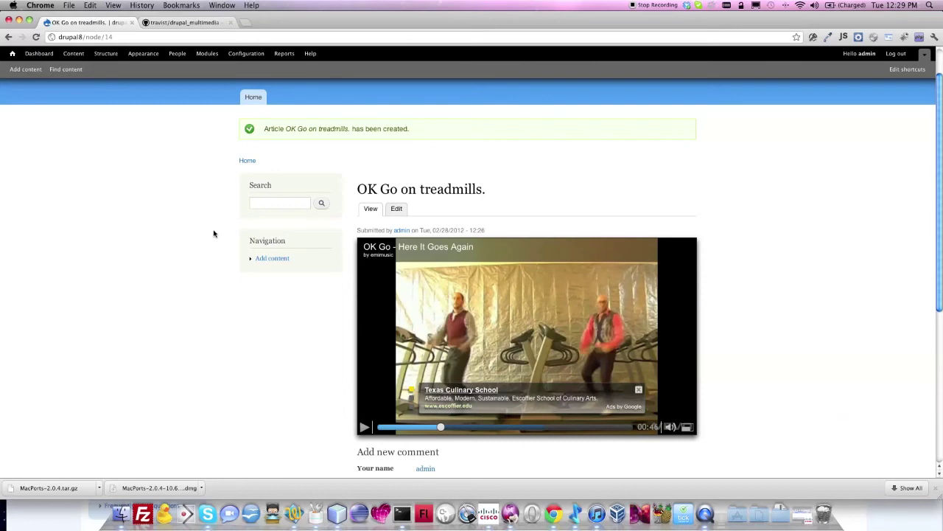
Look at the owner's profile and minplayer repository, then open the drupal_multimedia repository
{"action": "left_click", "coordinate": [159, 23]}
{"action": "left_click", "coordinate": [262, 87]}
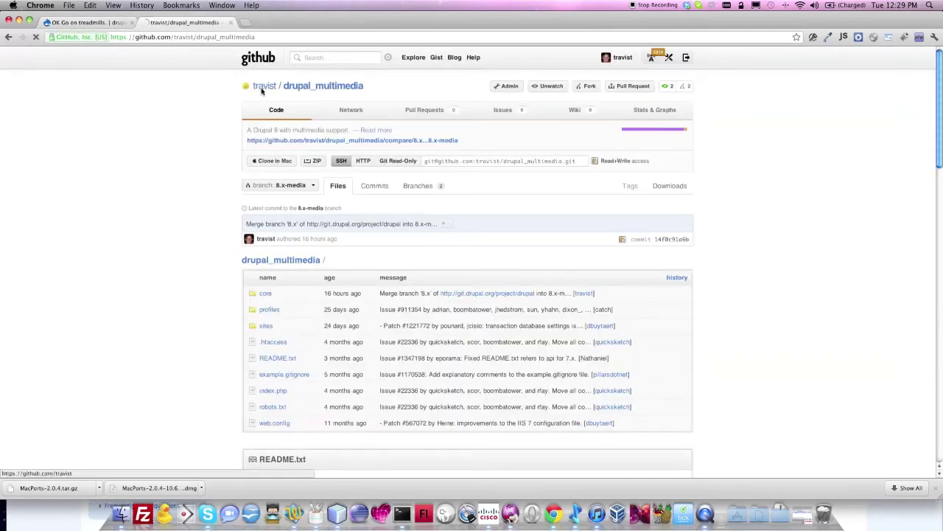
{"action": "scroll", "coordinate": [196, 151], "scroll_direction": "down", "scroll_amount": 2}
{"action": "scroll", "coordinate": [198, 152], "scroll_direction": "down", "scroll_amount": 3}
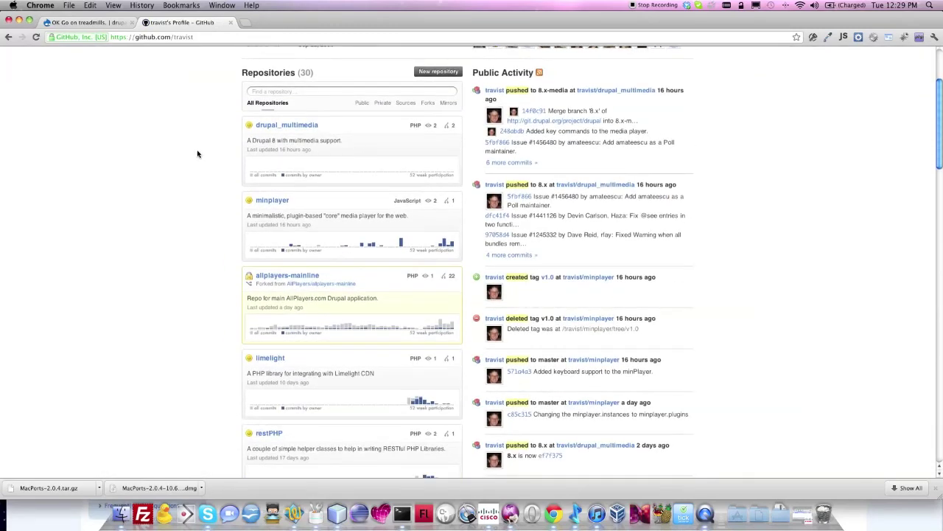
{"action": "left_click", "coordinate": [260, 202]}
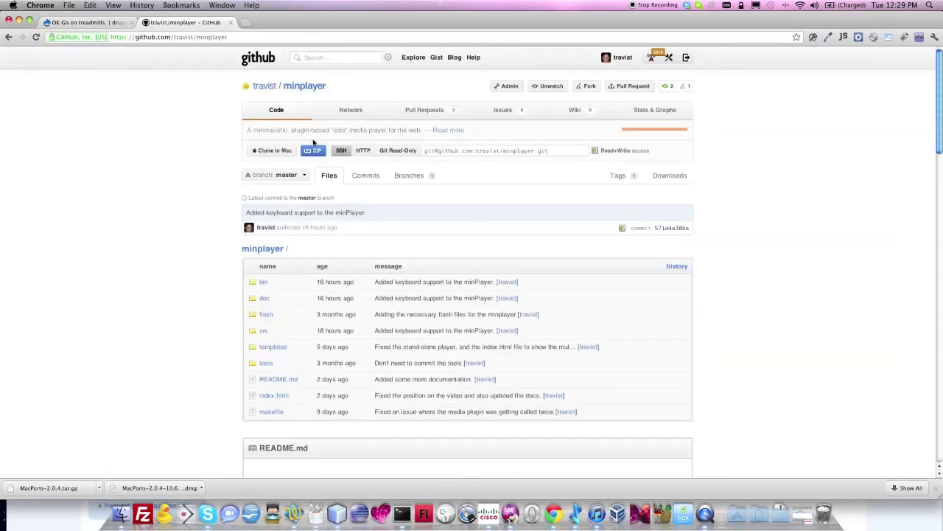
{"action": "left_click", "coordinate": [273, 87]}
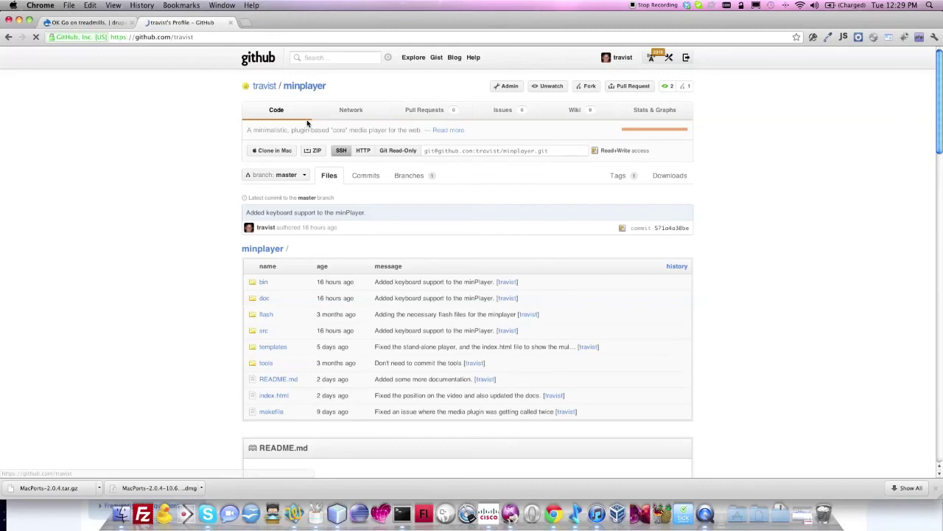
{"action": "left_click", "coordinate": [296, 264]}
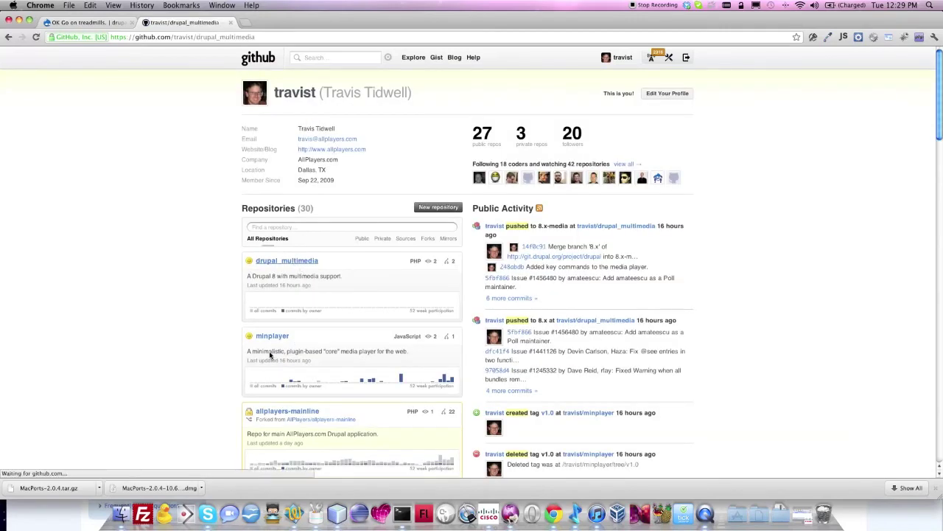
Navigate into core/modules/file/player/src in drupal_multimedia
{"action": "scroll", "coordinate": [270, 287], "scroll_direction": "down", "scroll_amount": 1}
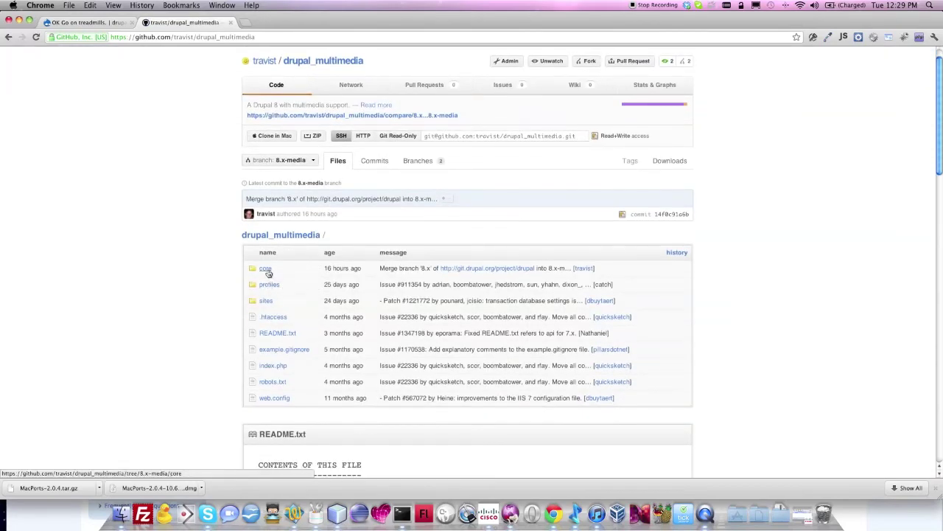
{"action": "left_click", "coordinate": [265, 269]}
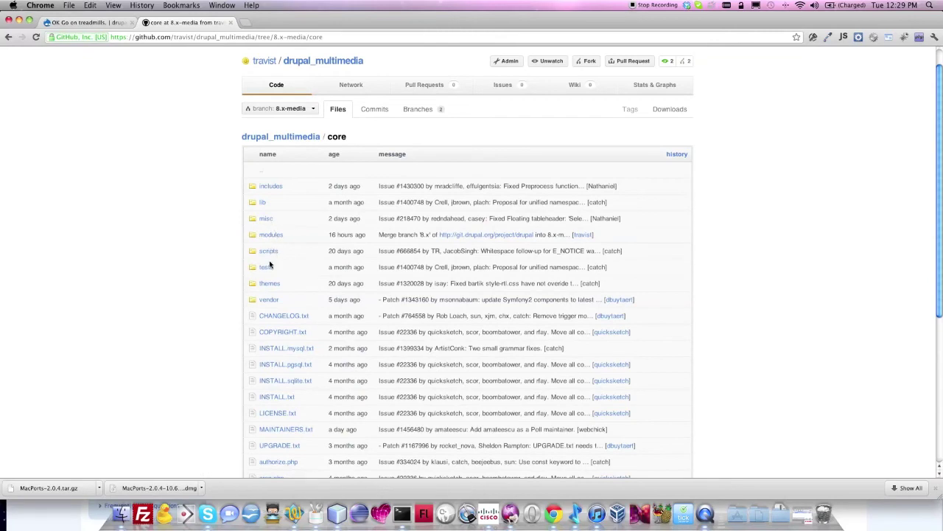
{"action": "left_click", "coordinate": [270, 236]}
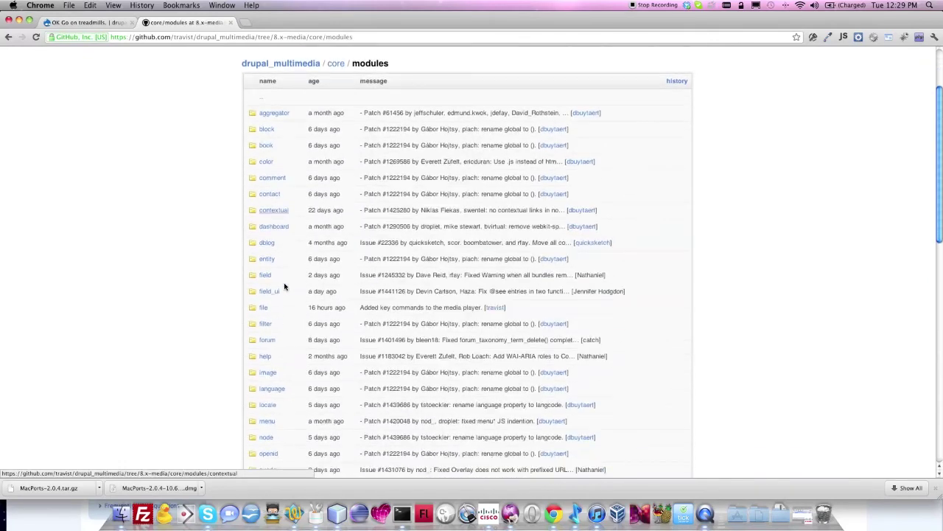
{"action": "left_click", "coordinate": [266, 309]}
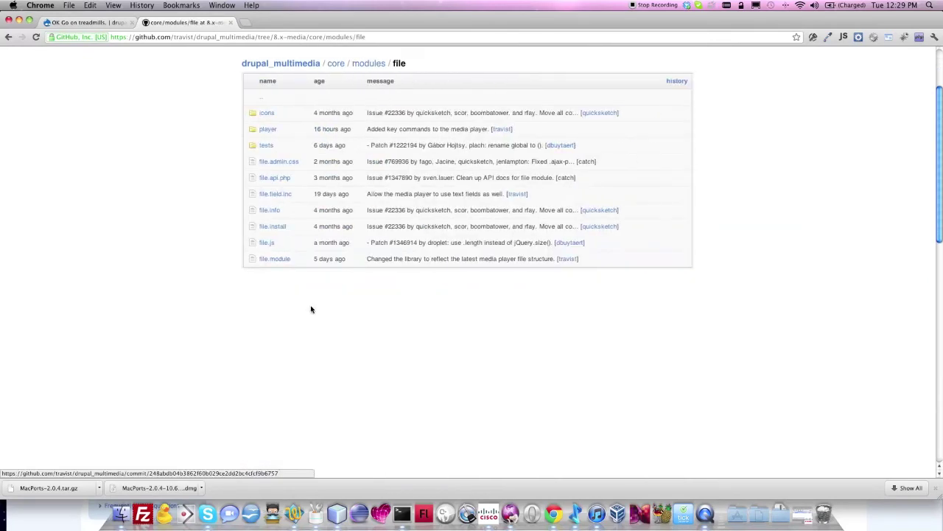
{"action": "left_click", "coordinate": [264, 130]}
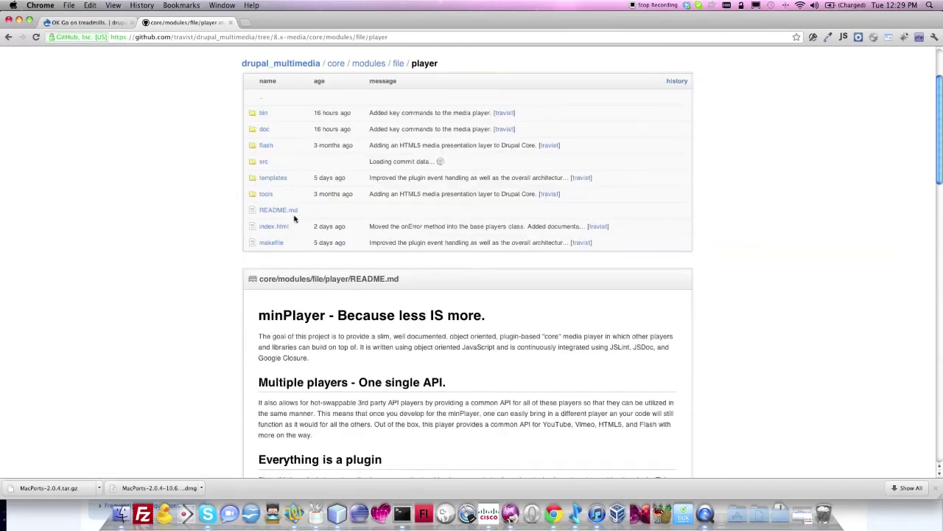
{"action": "scroll", "coordinate": [328, 209], "scroll_direction": "down", "scroll_amount": 1}
{"action": "left_click", "coordinate": [267, 142]}
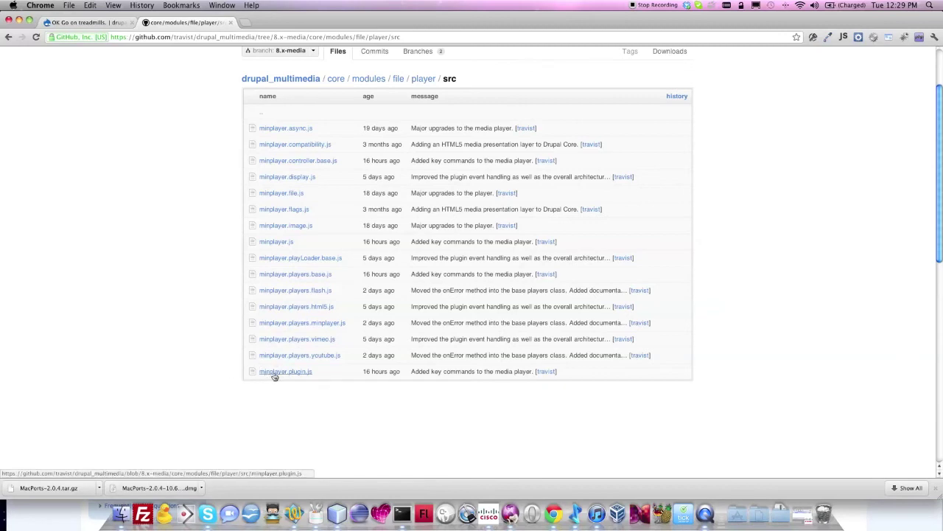
Open minplayer.plugin.js and scroll through its source code
{"action": "left_click", "coordinate": [274, 374]}
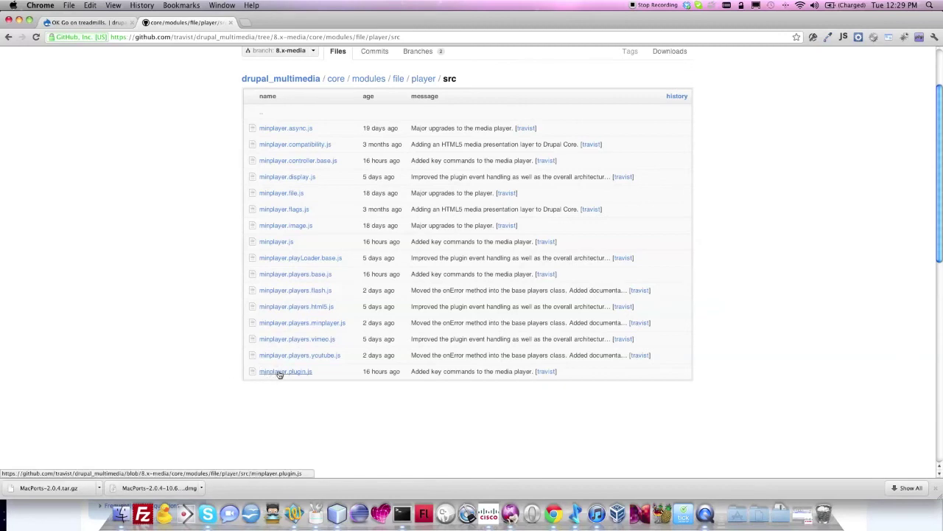
{"action": "scroll", "coordinate": [348, 289], "scroll_direction": "down", "scroll_amount": 5}
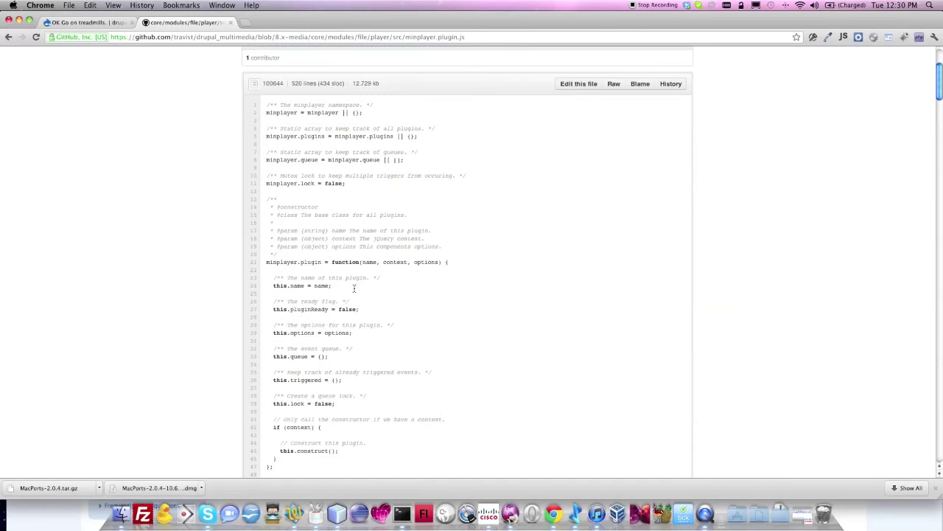
{"action": "scroll", "coordinate": [351, 292], "scroll_direction": "down", "scroll_amount": 6}
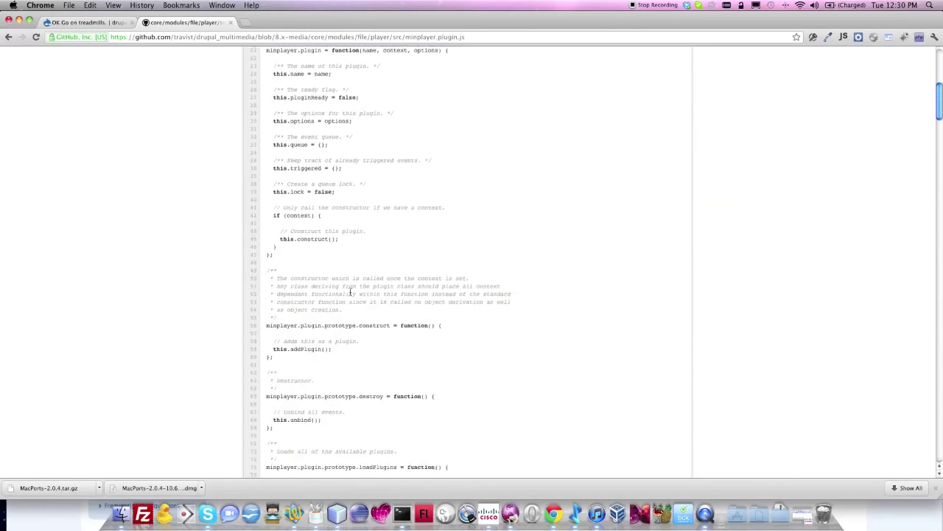
{"action": "scroll", "coordinate": [344, 274], "scroll_direction": "down", "scroll_amount": 1}
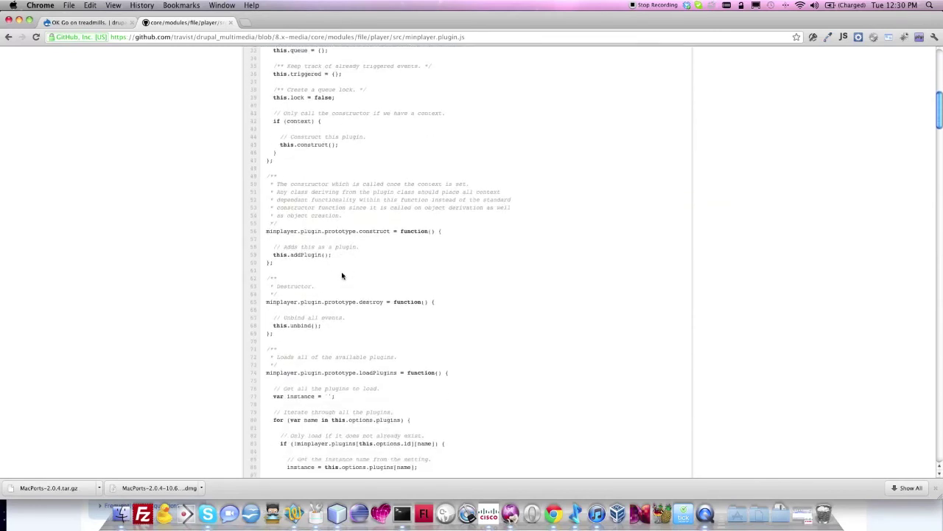
{"action": "scroll", "coordinate": [341, 274], "scroll_direction": "down", "scroll_amount": 1}
{"action": "scroll", "coordinate": [342, 275], "scroll_direction": "down", "scroll_amount": 5}
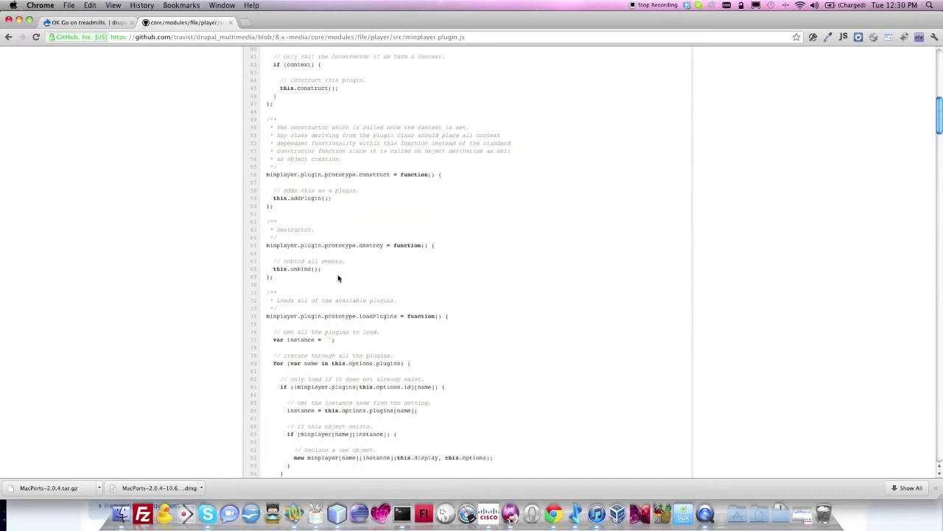
{"action": "scroll", "coordinate": [334, 282], "scroll_direction": "down", "scroll_amount": 5}
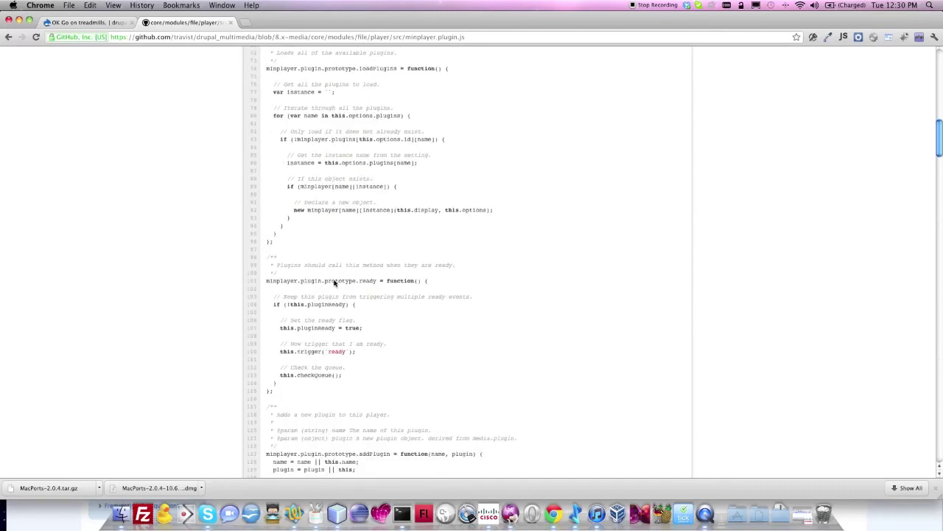
{"action": "scroll", "coordinate": [334, 283], "scroll_direction": "down", "scroll_amount": 4}
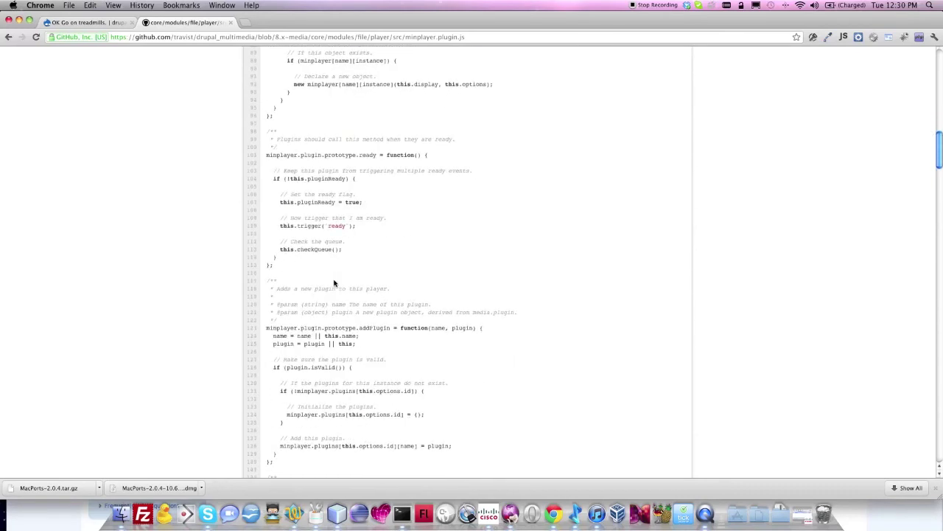
{"action": "scroll", "coordinate": [334, 282], "scroll_direction": "down", "scroll_amount": 20}
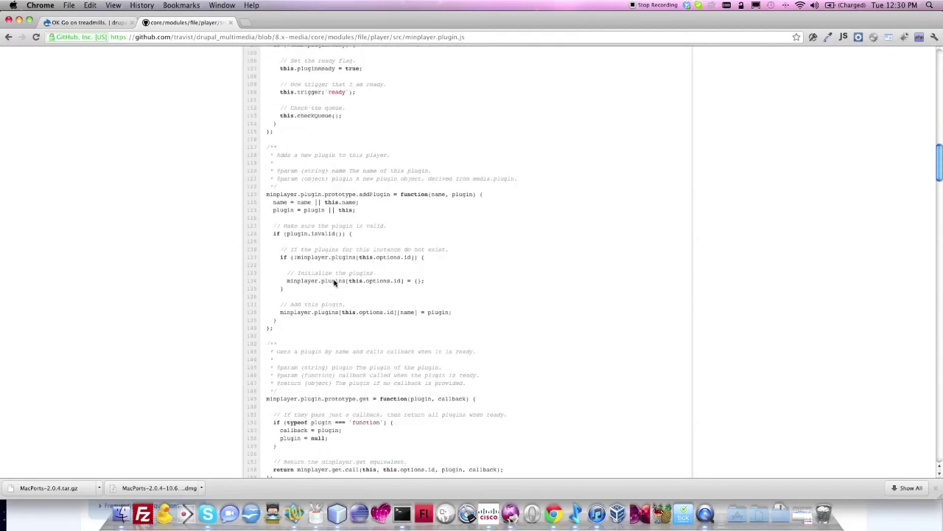
{"action": "scroll", "coordinate": [334, 282], "scroll_direction": "down", "scroll_amount": 20}
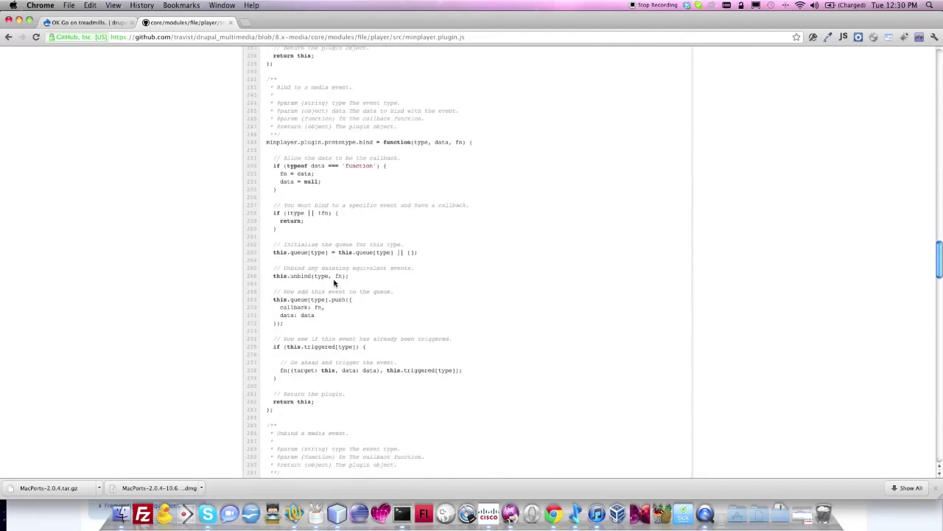
{"action": "scroll", "coordinate": [333, 282], "scroll_direction": "down", "scroll_amount": 17}
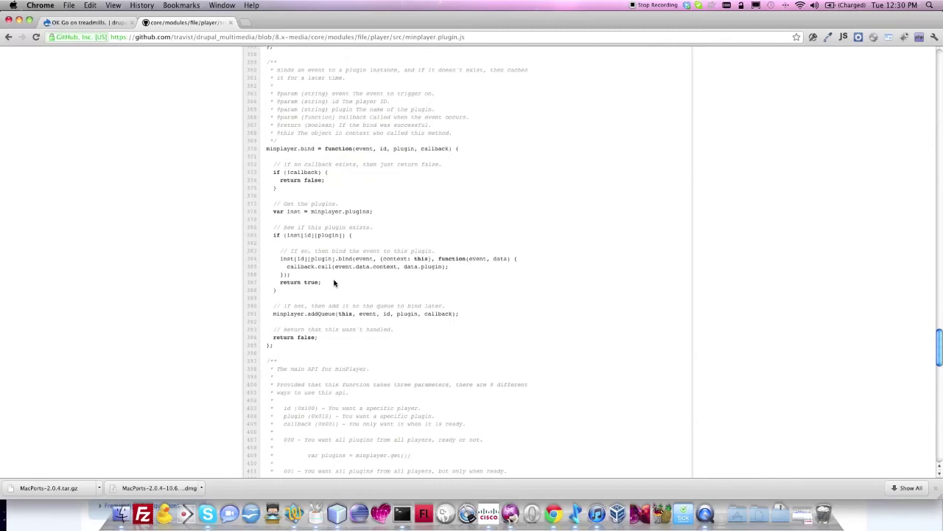
{"action": "scroll", "coordinate": [334, 282], "scroll_direction": "down", "scroll_amount": 8}
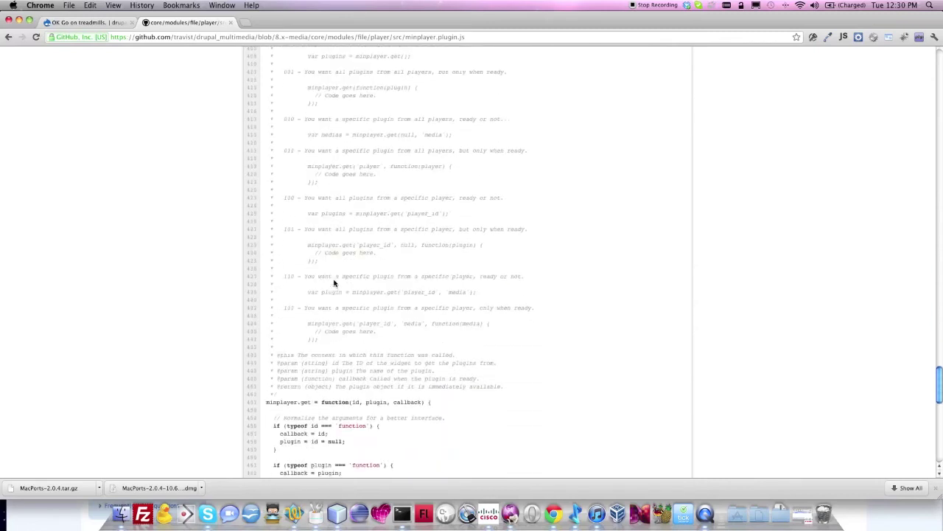
{"action": "scroll", "coordinate": [334, 282], "scroll_direction": "up", "scroll_amount": 5}
{"action": "scroll", "coordinate": [334, 283], "scroll_direction": "up", "scroll_amount": 6}
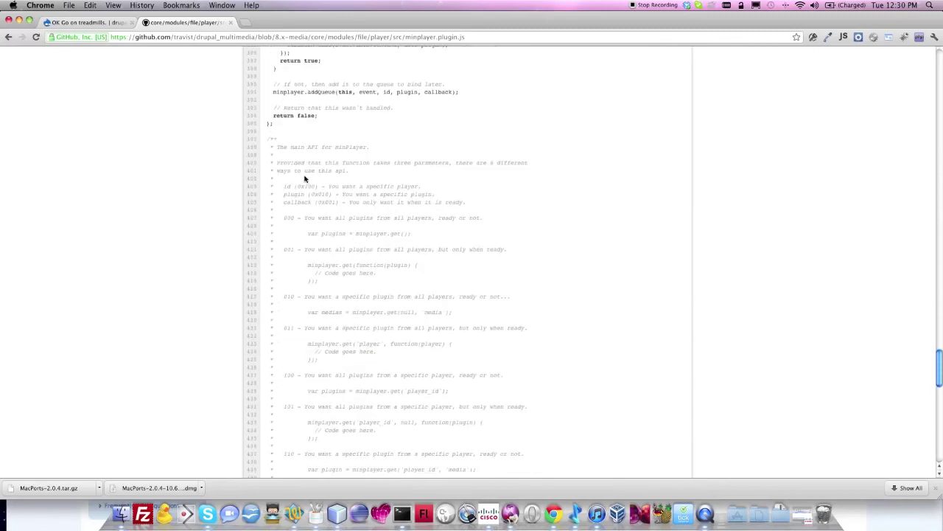
{"action": "scroll", "coordinate": [311, 192], "scroll_direction": "down", "scroll_amount": 9}
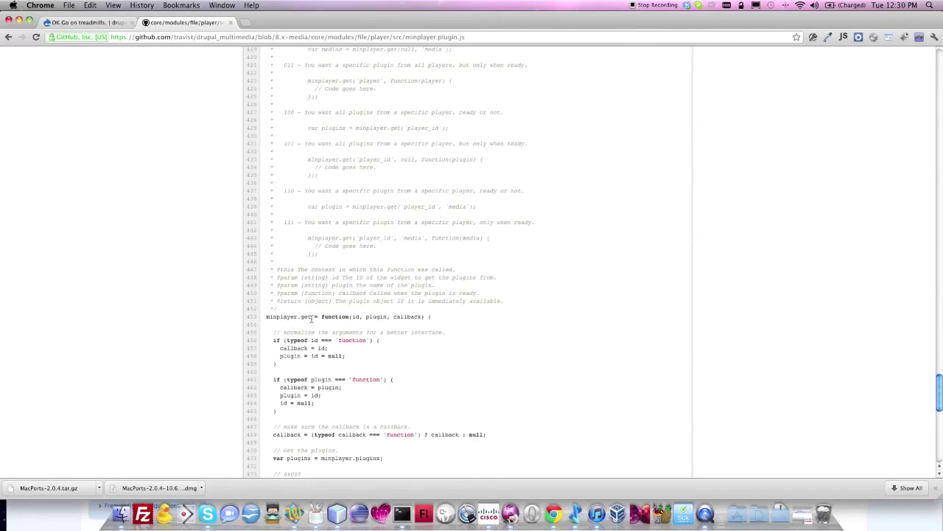
Highlight minplayer.get and callback on line 453, then go back to the src folder listing
{"action": "left_click_drag", "start_coordinate": [313, 317], "coordinate": [262, 318]}
{"action": "double_click", "coordinate": [402, 317]}
{"action": "scroll", "coordinate": [450, 366], "scroll_direction": "up", "scroll_amount": 1}
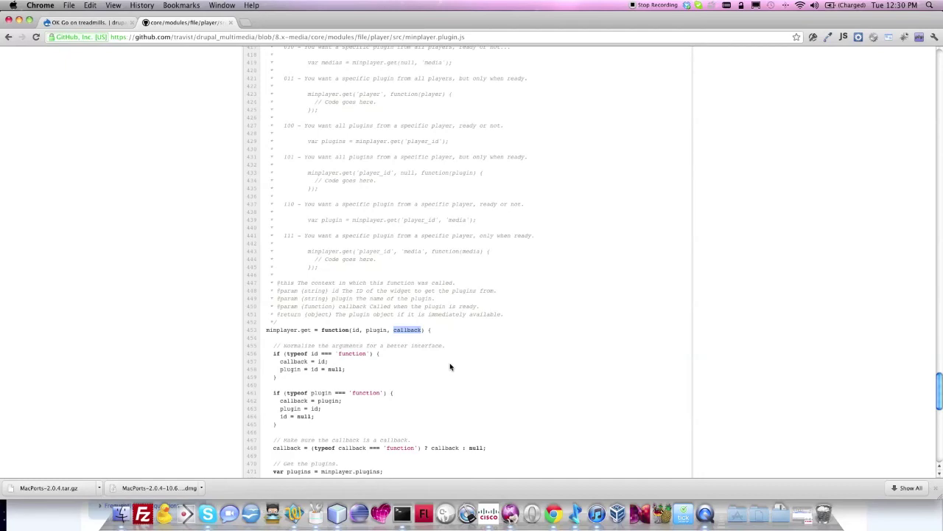
{"action": "scroll", "coordinate": [450, 366], "scroll_direction": "up", "scroll_amount": 15}
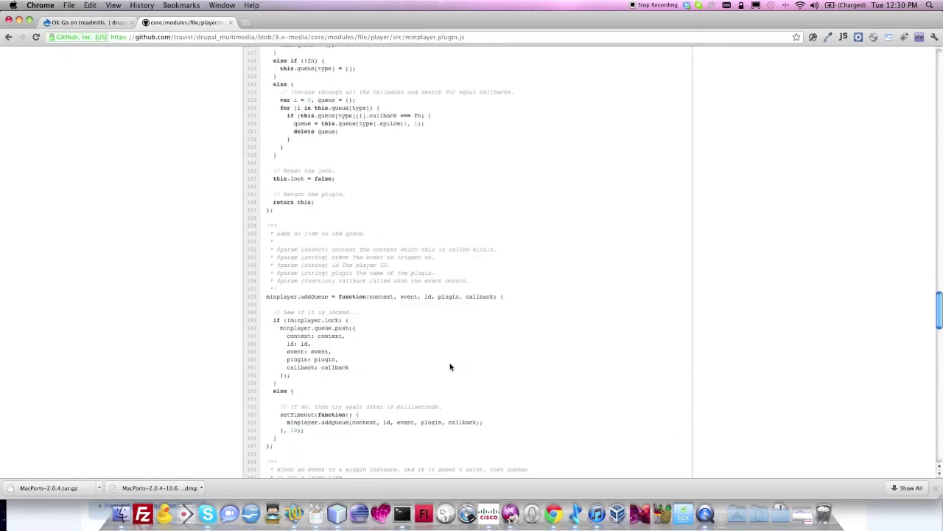
{"action": "scroll", "coordinate": [450, 366], "scroll_direction": "up", "scroll_amount": 20}
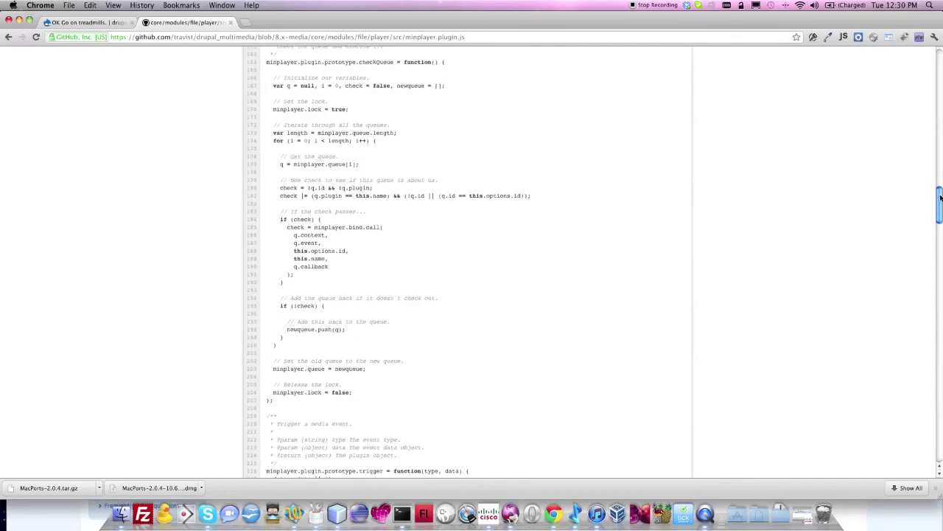
{"action": "left_click_drag", "start_coordinate": [940, 197], "coordinate": [940, 58]}
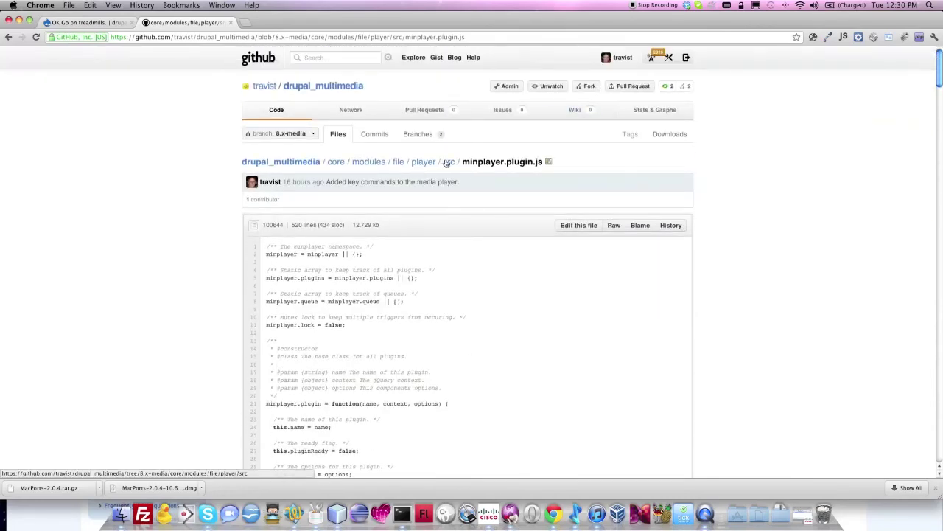
{"action": "left_click", "coordinate": [448, 163]}
{"action": "left_click", "coordinate": [308, 249]}
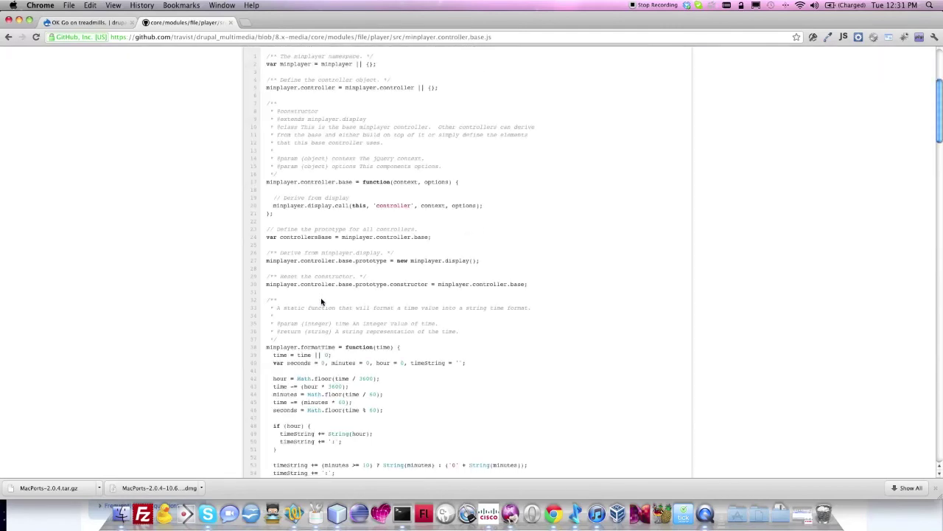
{"action": "scroll", "coordinate": [321, 300], "scroll_direction": "down", "scroll_amount": 12}
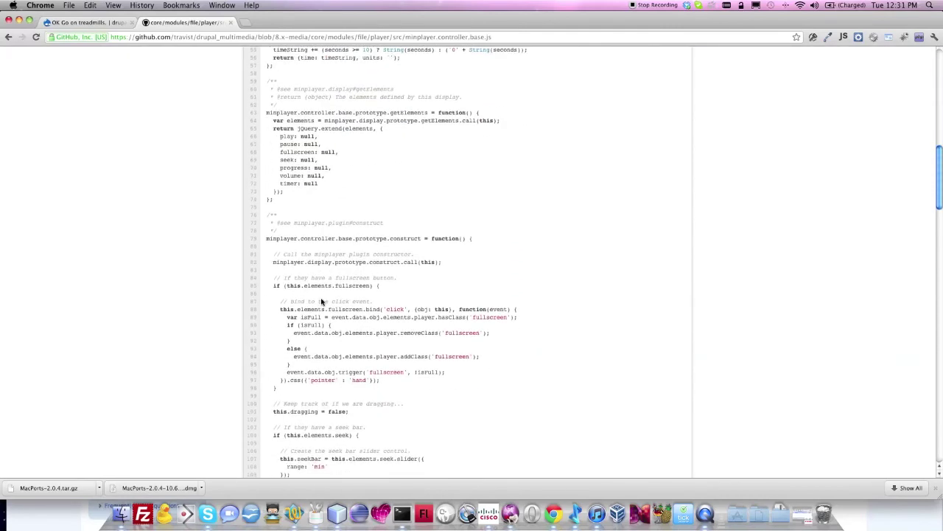
{"action": "scroll", "coordinate": [322, 300], "scroll_direction": "down", "scroll_amount": 8}
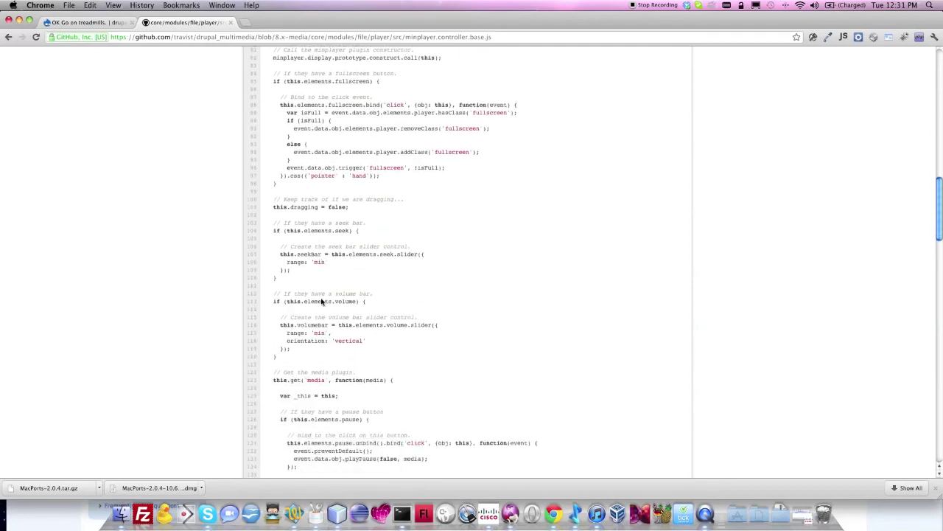
{"action": "scroll", "coordinate": [322, 301], "scroll_direction": "down", "scroll_amount": 5}
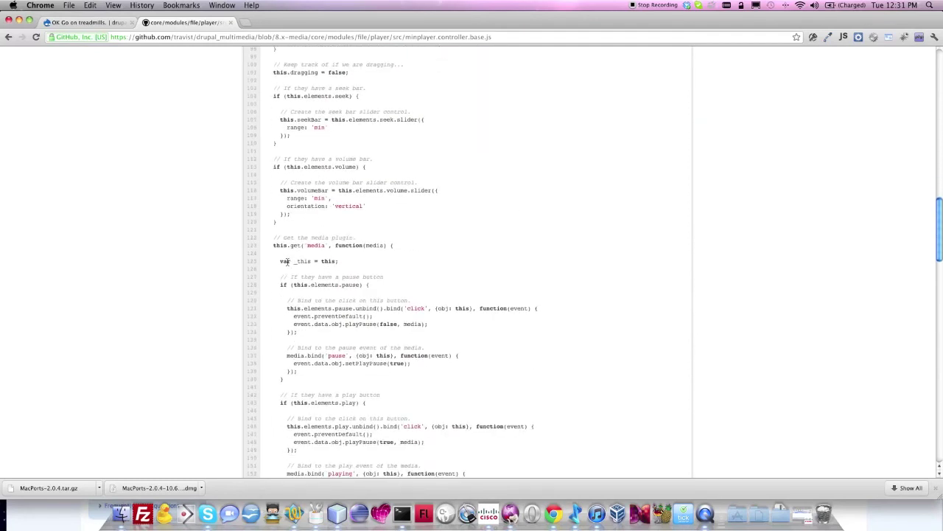
{"action": "left_click_drag", "start_coordinate": [273, 245], "coordinate": [415, 244]}
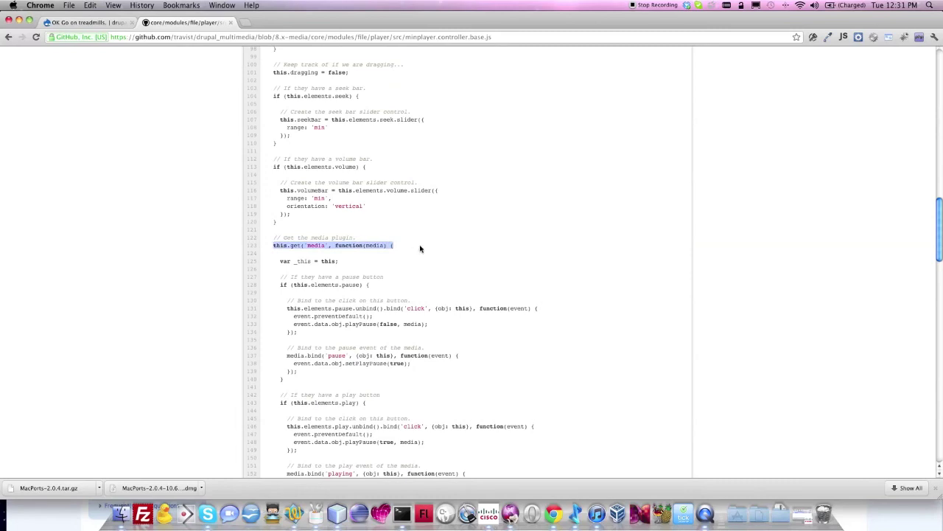
{"action": "left_click", "coordinate": [404, 250]}
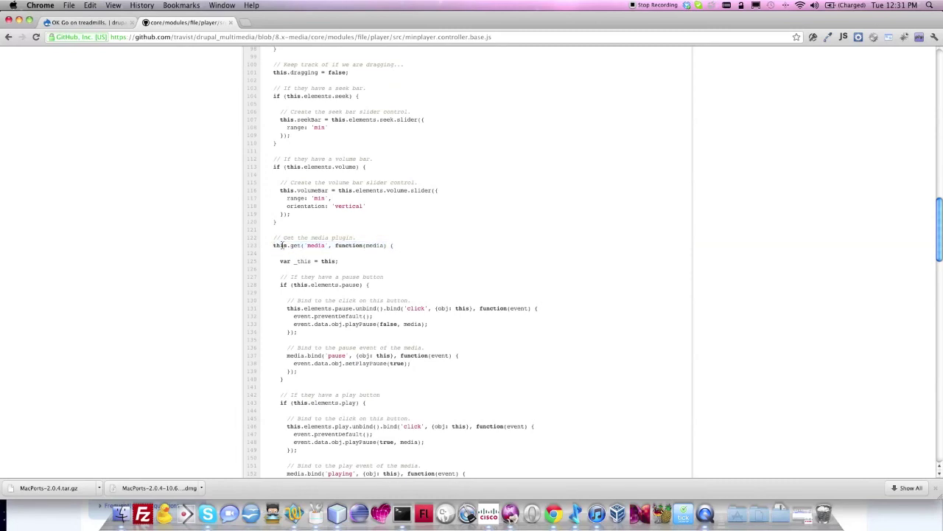
{"action": "double_click", "coordinate": [316, 246]}
{"action": "double_click", "coordinate": [375, 245]}
{"action": "scroll", "coordinate": [375, 344], "scroll_direction": "down", "scroll_amount": 2}
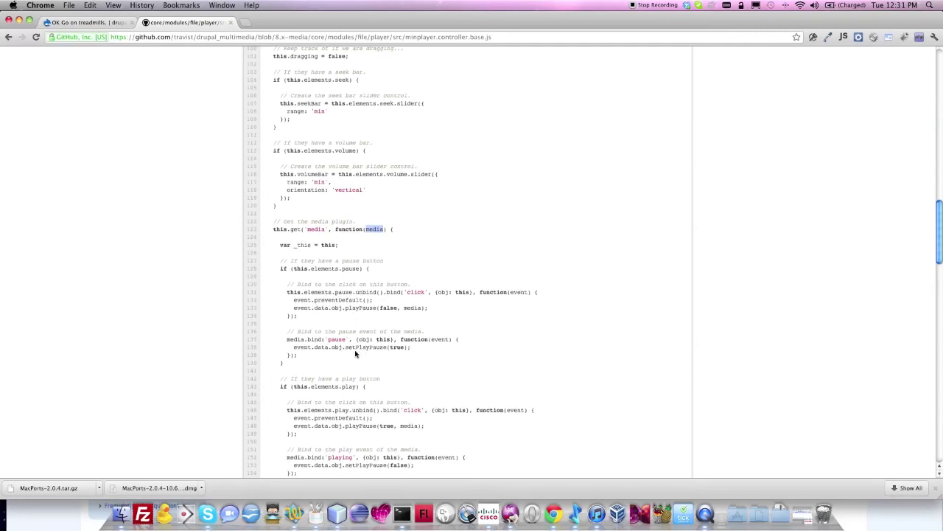
{"action": "left_click", "coordinate": [288, 339]}
{"action": "left_click_drag", "start_coordinate": [287, 339], "coordinate": [359, 342]}
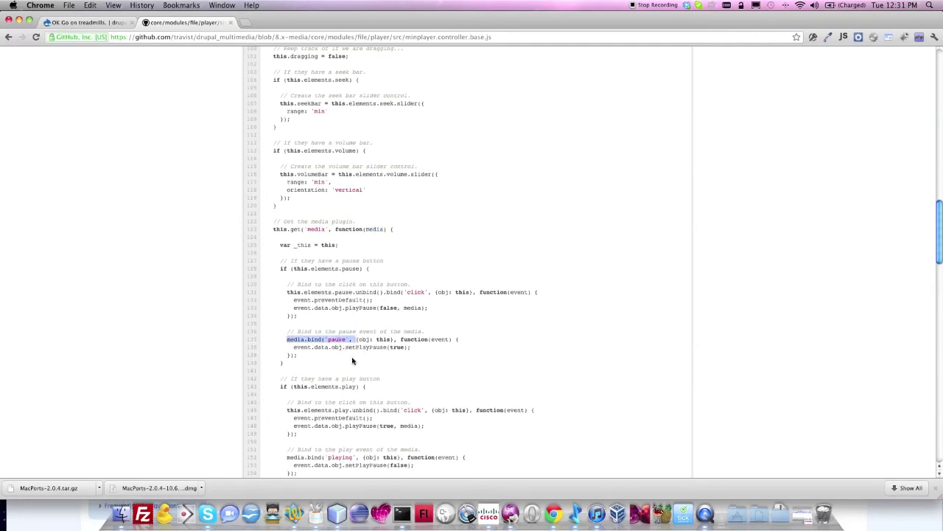
{"action": "scroll", "coordinate": [354, 360], "scroll_direction": "down", "scroll_amount": 5}
{"action": "scroll", "coordinate": [351, 358], "scroll_direction": "down", "scroll_amount": 1}
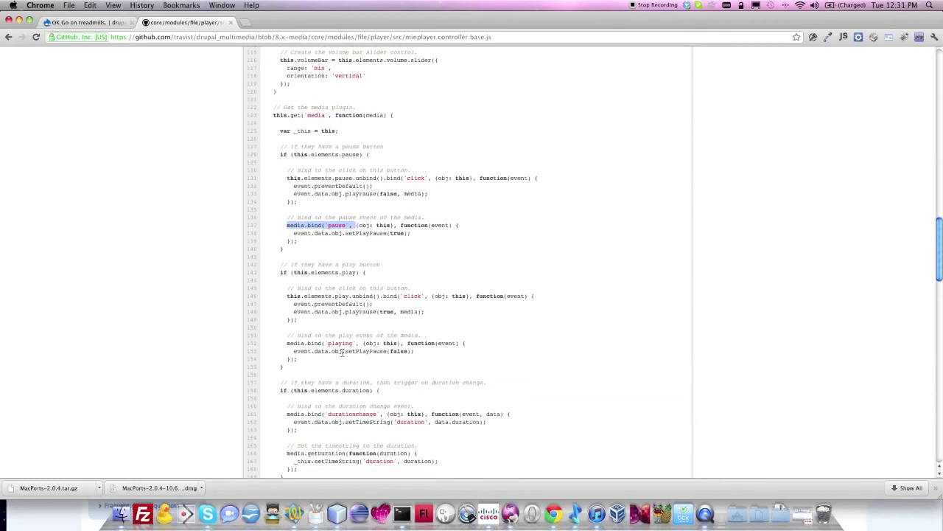
{"action": "scroll", "coordinate": [359, 316], "scroll_direction": "down", "scroll_amount": 8}
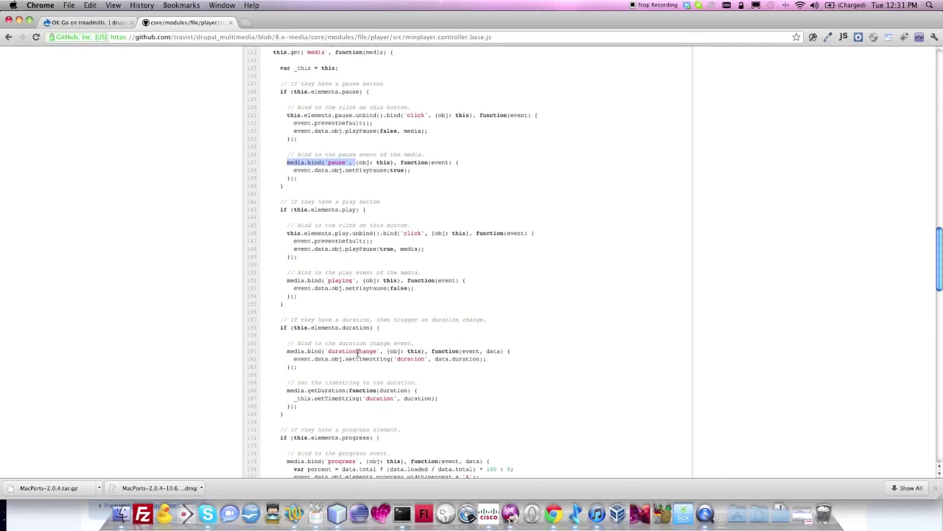
{"action": "scroll", "coordinate": [361, 370], "scroll_direction": "down", "scroll_amount": 11}
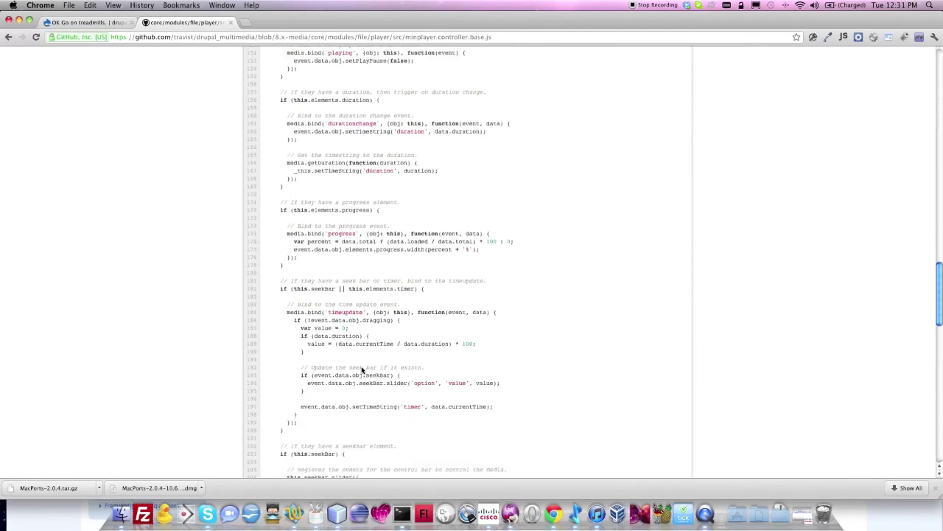
{"action": "scroll", "coordinate": [361, 370], "scroll_direction": "down", "scroll_amount": 10}
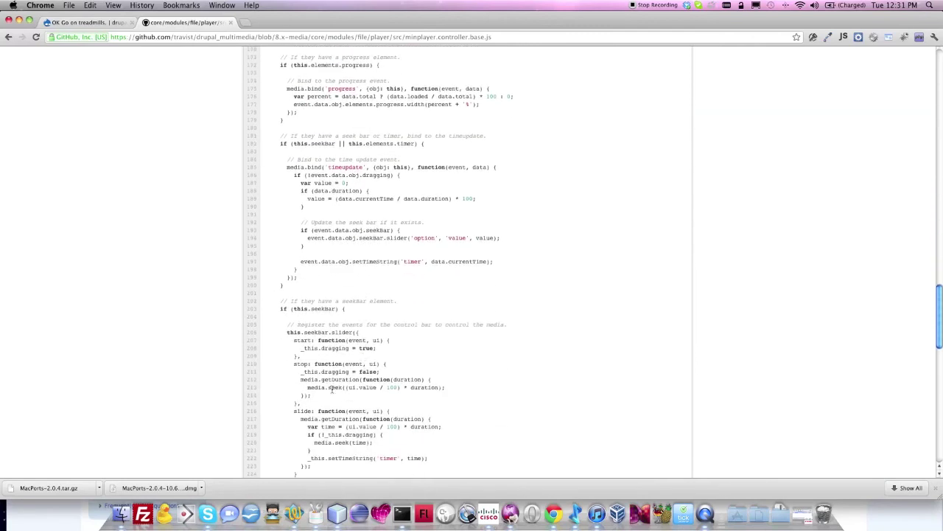
{"action": "left_click_drag", "start_coordinate": [308, 387], "coordinate": [475, 390]}
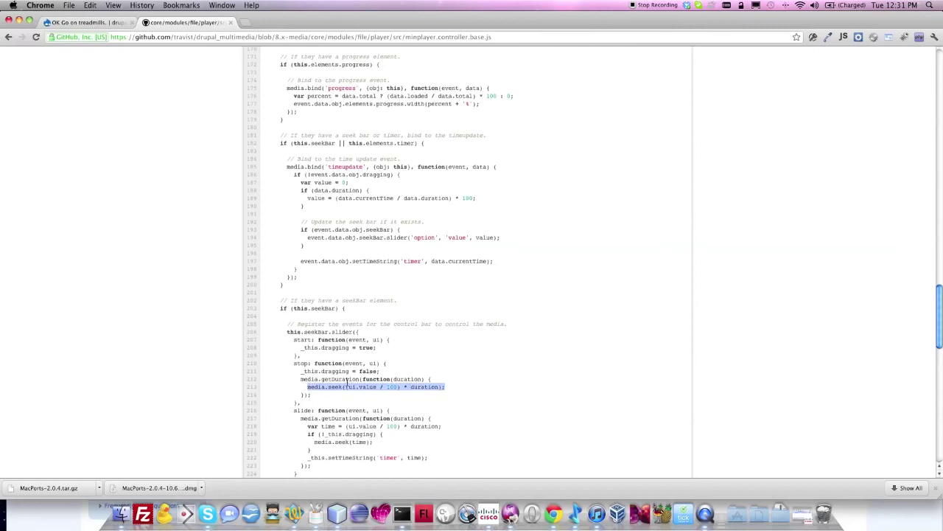
{"action": "scroll", "coordinate": [347, 380], "scroll_direction": "down", "scroll_amount": 3}
{"action": "scroll", "coordinate": [361, 388], "scroll_direction": "down", "scroll_amount": 5}
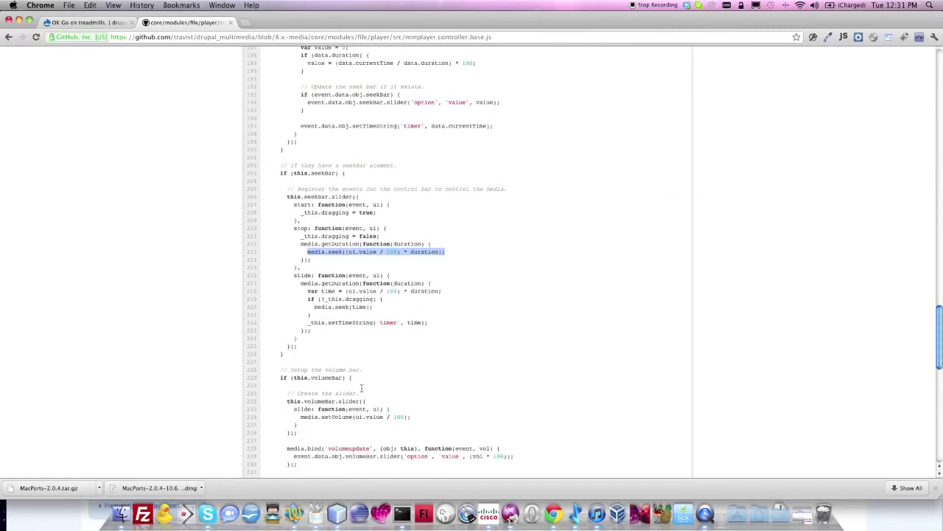
{"action": "scroll", "coordinate": [361, 389], "scroll_direction": "up", "scroll_amount": 15}
{"action": "scroll", "coordinate": [361, 388], "scroll_direction": "up", "scroll_amount": 10}
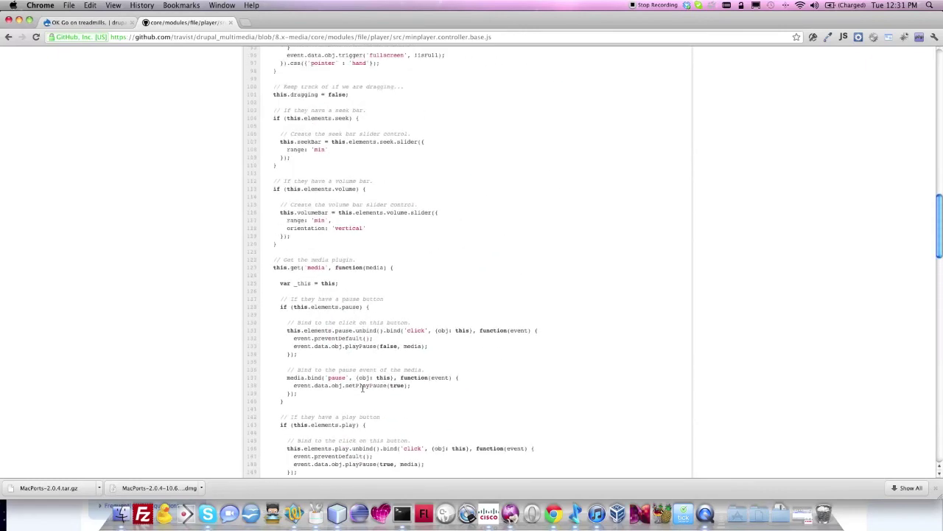
{"action": "scroll", "coordinate": [309, 270], "scroll_direction": "up", "scroll_amount": 20}
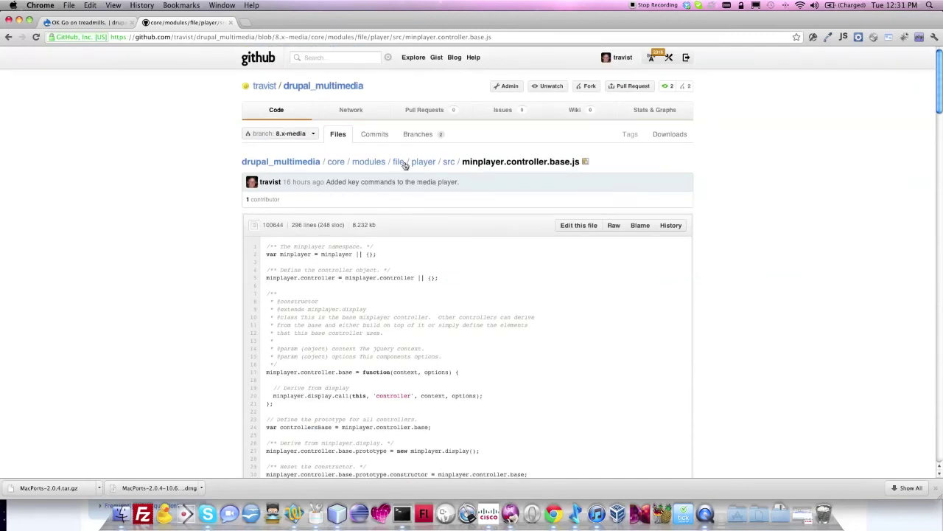
Go up to the player's src folder listing and open minplayer.players.vimeo.js
{"action": "left_click", "coordinate": [454, 163]}
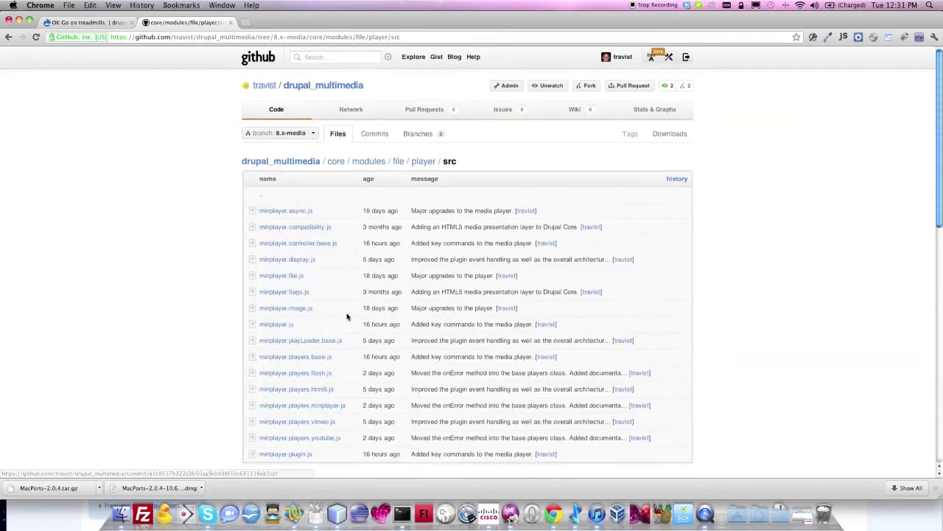
{"action": "scroll", "coordinate": [347, 316], "scroll_direction": "down", "scroll_amount": 1}
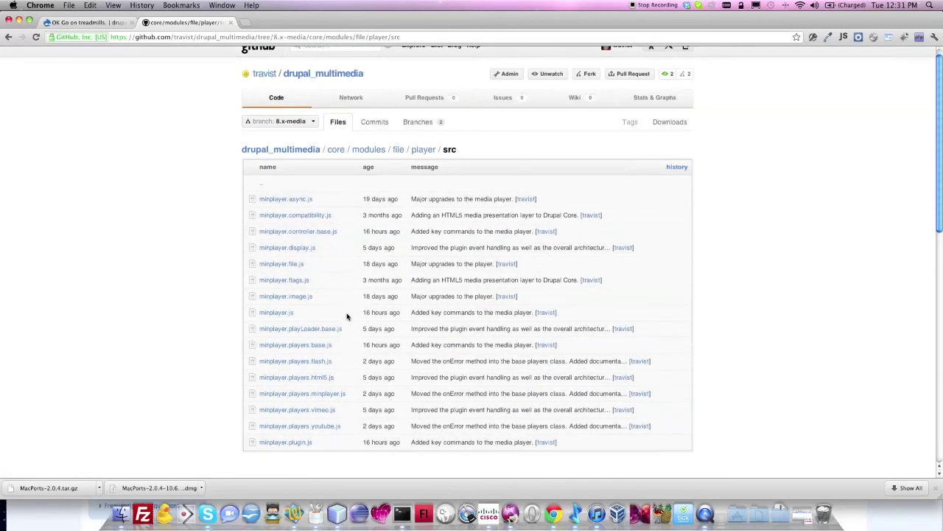
{"action": "left_click", "coordinate": [327, 410]}
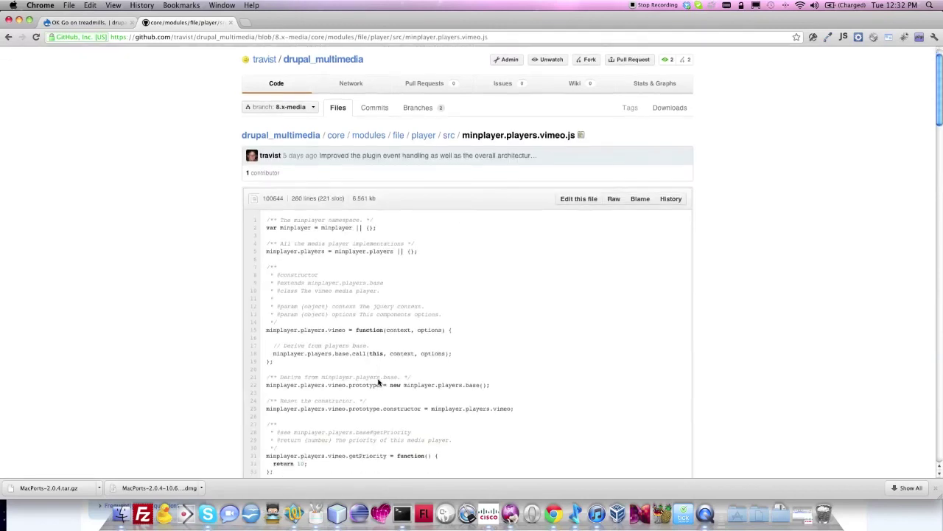
Scroll through the Vimeo player code, highlighting playerFound (line 179) and the play function (line 187)
{"action": "scroll", "coordinate": [378, 381], "scroll_direction": "down", "scroll_amount": 6}
{"action": "scroll", "coordinate": [378, 382], "scroll_direction": "down", "scroll_amount": 11}
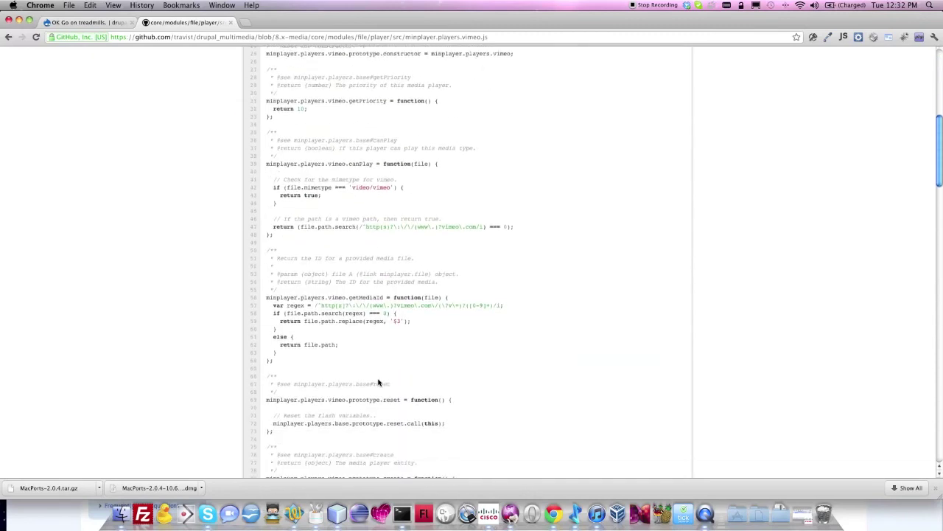
{"action": "scroll", "coordinate": [378, 381], "scroll_direction": "down", "scroll_amount": 6}
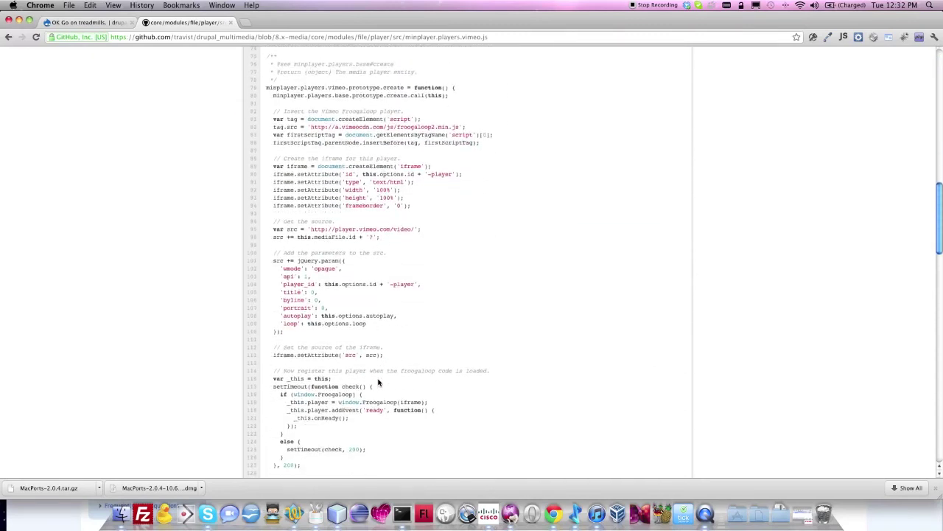
{"action": "scroll", "coordinate": [378, 382], "scroll_direction": "down", "scroll_amount": 10}
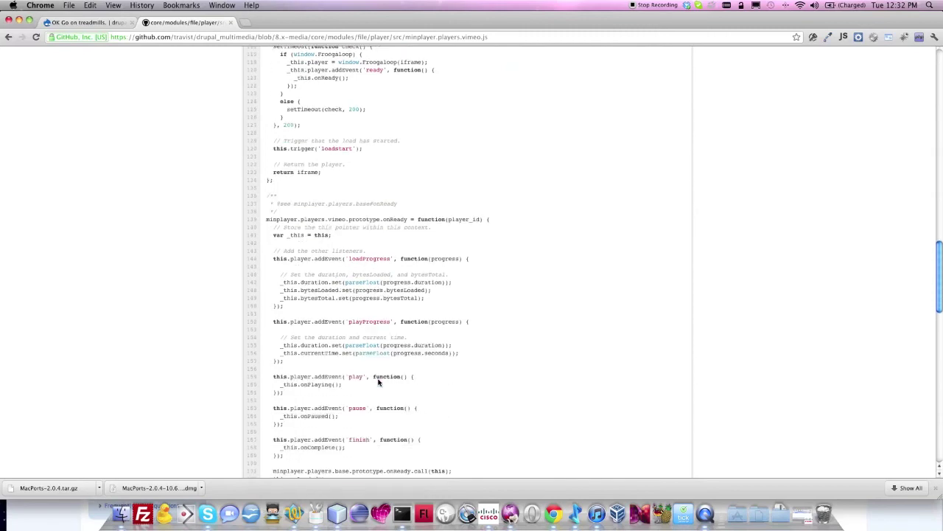
{"action": "scroll", "coordinate": [378, 382], "scroll_direction": "down", "scroll_amount": 1}
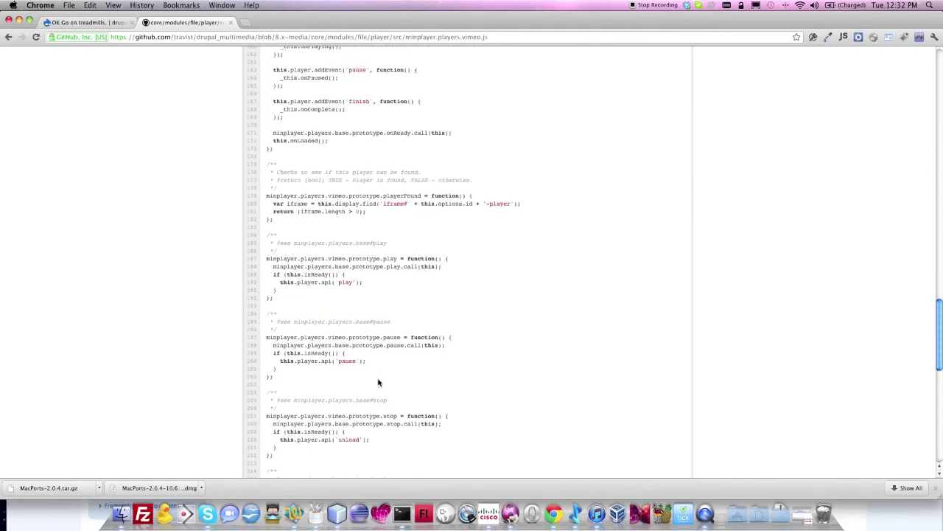
{"action": "double_click", "coordinate": [398, 196]}
{"action": "double_click", "coordinate": [389, 259]}
Point out the this.player.api call on line 190, then scroll back up the file
{"action": "left_click_drag", "start_coordinate": [281, 286], "coordinate": [328, 284]}
{"action": "double_click", "coordinate": [328, 283]}
{"action": "left_click", "coordinate": [363, 288]}
{"action": "scroll", "coordinate": [364, 286], "scroll_direction": "down", "scroll_amount": 10}
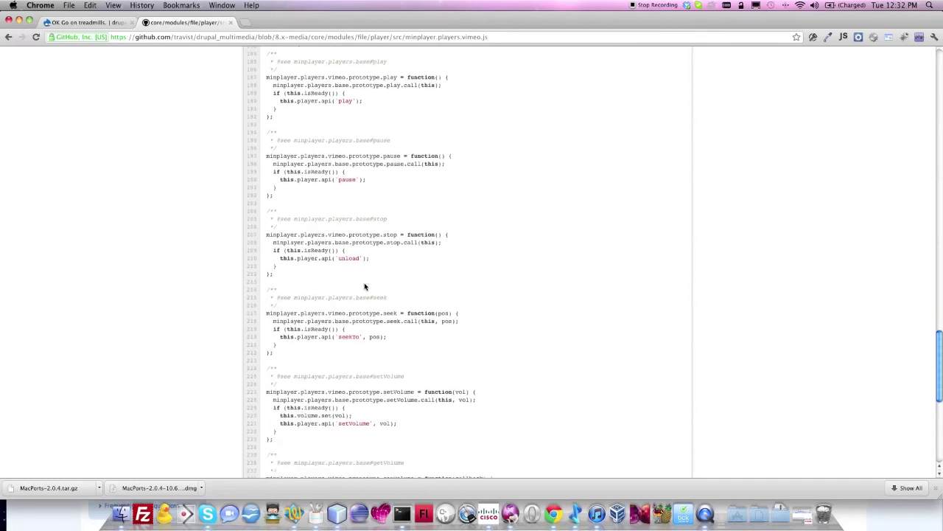
{"action": "scroll", "coordinate": [364, 286], "scroll_direction": "down", "scroll_amount": 4}
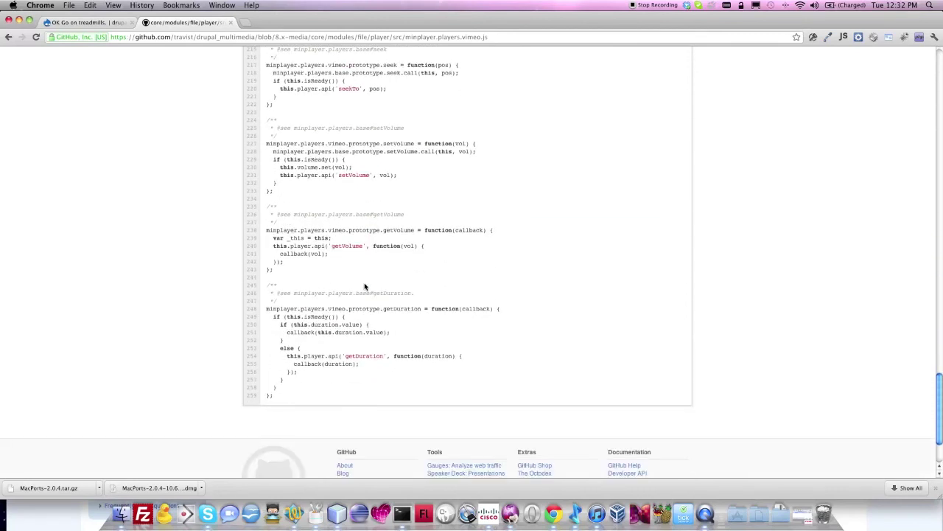
{"action": "scroll", "coordinate": [364, 286], "scroll_direction": "up", "scroll_amount": 5}
{"action": "scroll", "coordinate": [364, 286], "scroll_direction": "up", "scroll_amount": 20}
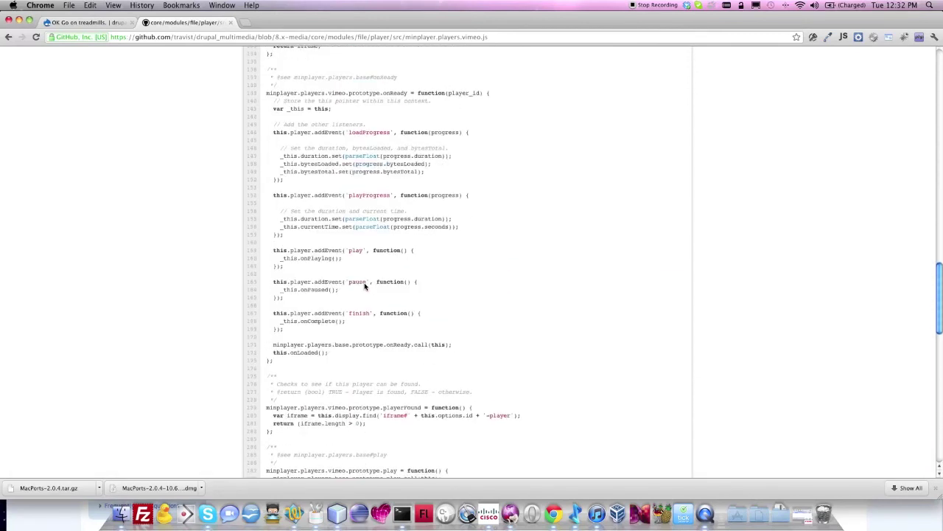
{"action": "scroll", "coordinate": [364, 286], "scroll_direction": "up", "scroll_amount": 16}
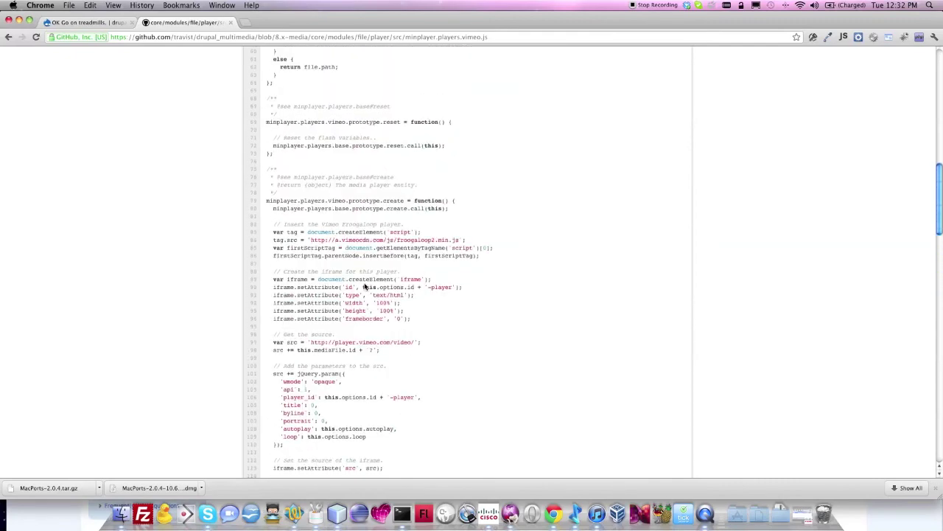
{"action": "scroll", "coordinate": [364, 286], "scroll_direction": "up", "scroll_amount": 10}
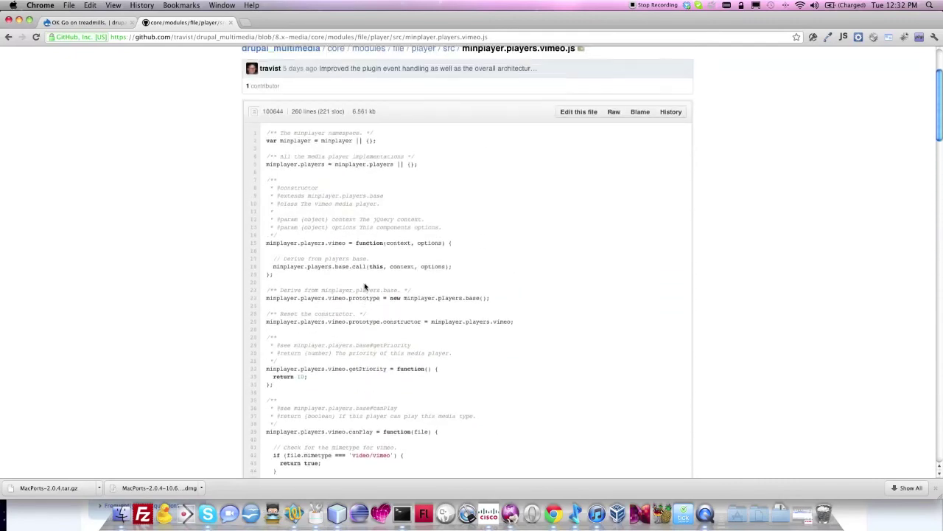
Return to the src folder listing, then switch to the 'OK Go on treadmills.' article tab
{"action": "left_click", "coordinate": [448, 68]}
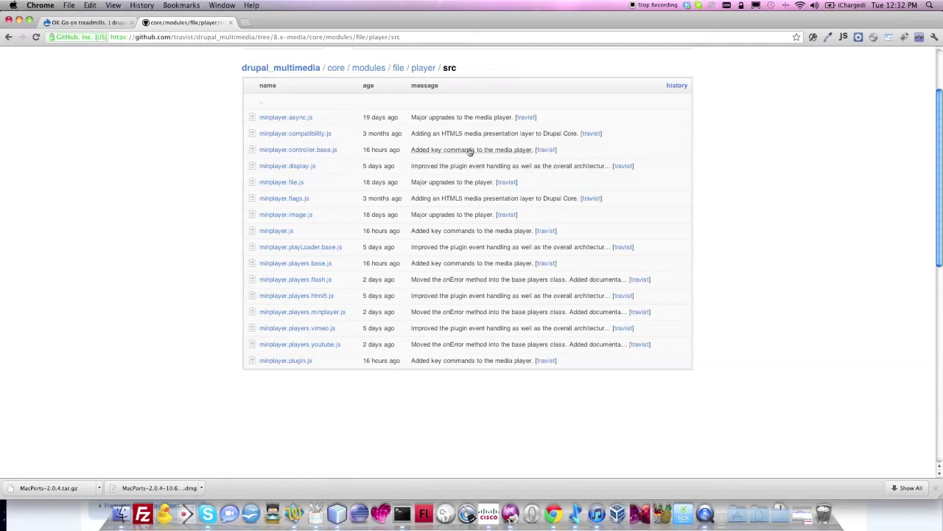
{"action": "left_click", "coordinate": [87, 22]}
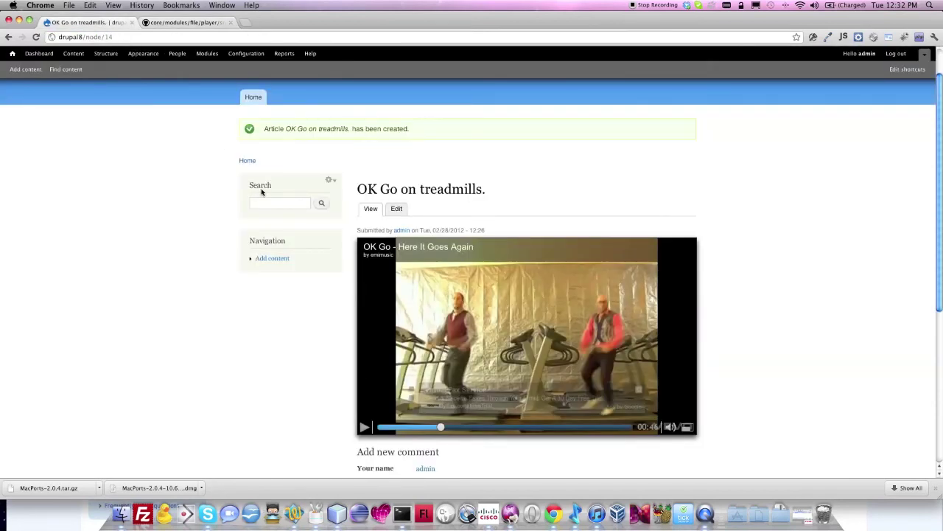
Open the repository owner's GitHub profile from the src listing, then go back to the article
{"action": "scroll", "coordinate": [332, 164], "scroll_direction": "down", "scroll_amount": 1}
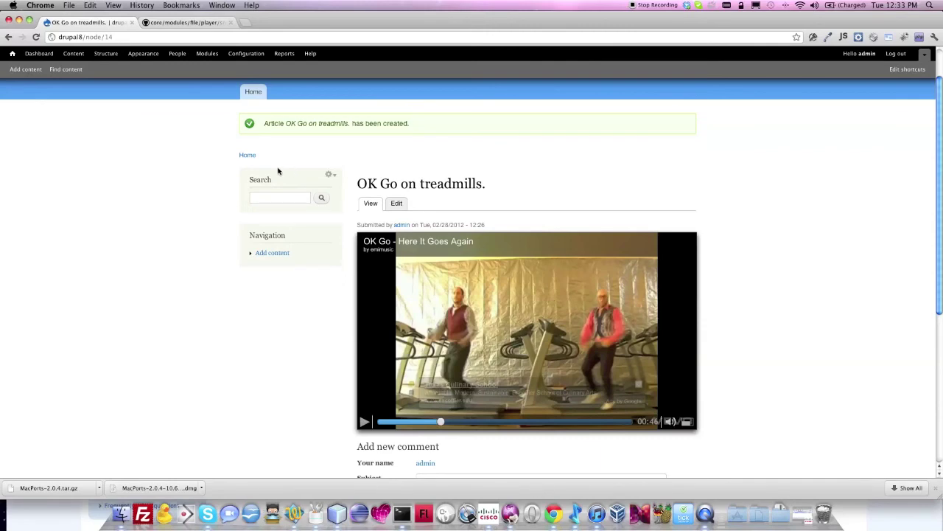
{"action": "left_click", "coordinate": [195, 23]}
{"action": "scroll", "coordinate": [440, 206], "scroll_direction": "up", "scroll_amount": 5}
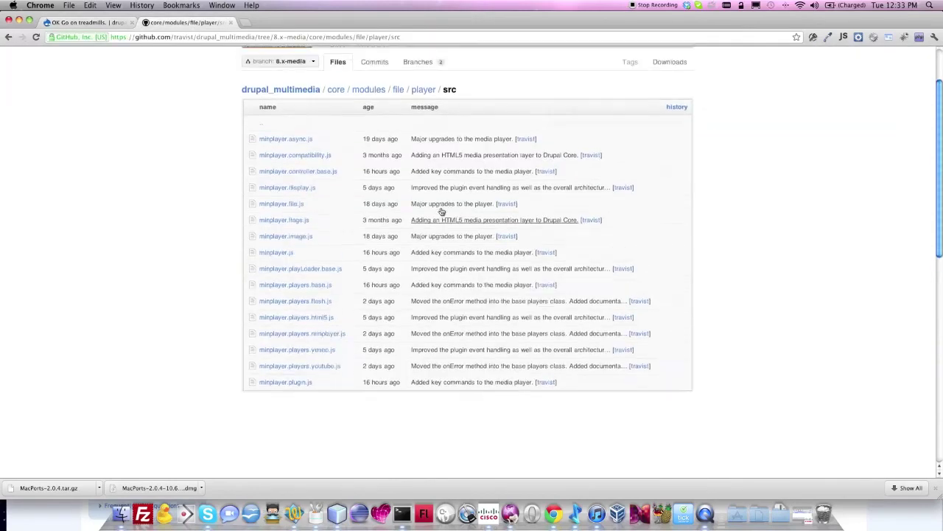
{"action": "left_click", "coordinate": [619, 58]}
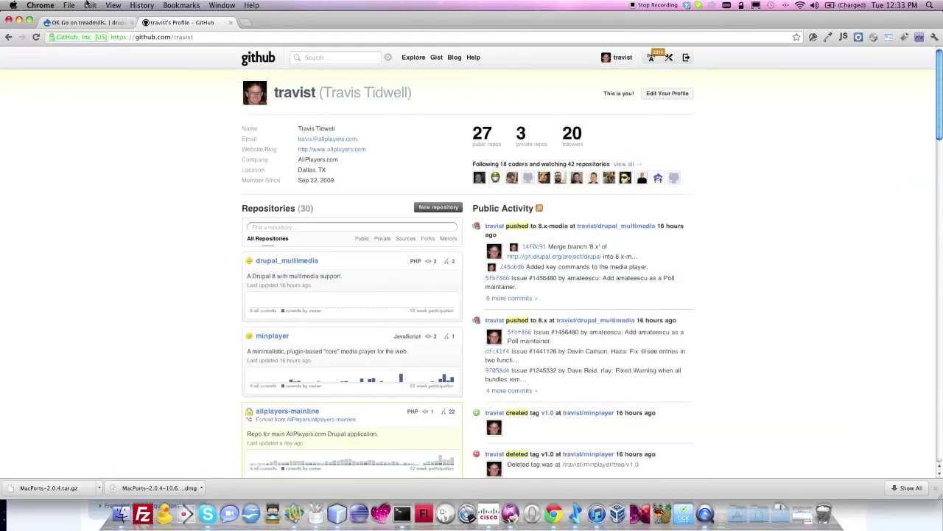
{"action": "left_click", "coordinate": [75, 22]}
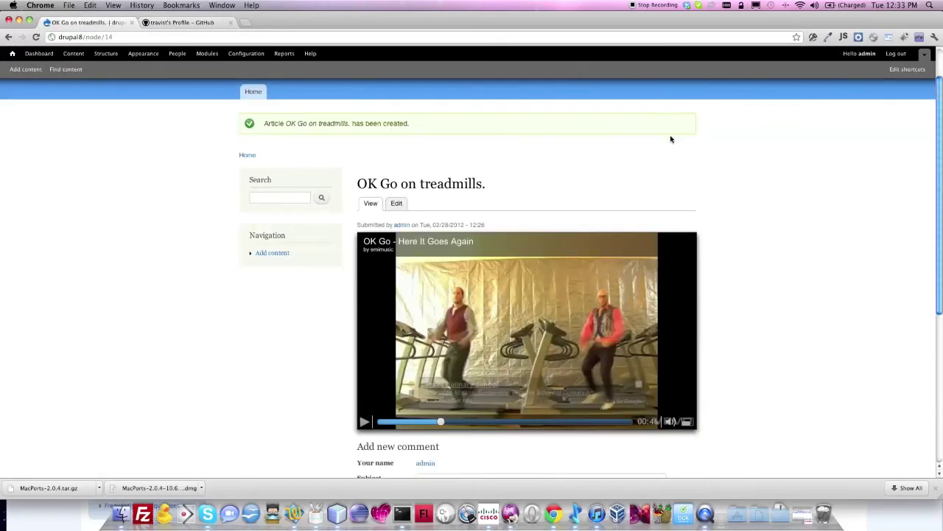